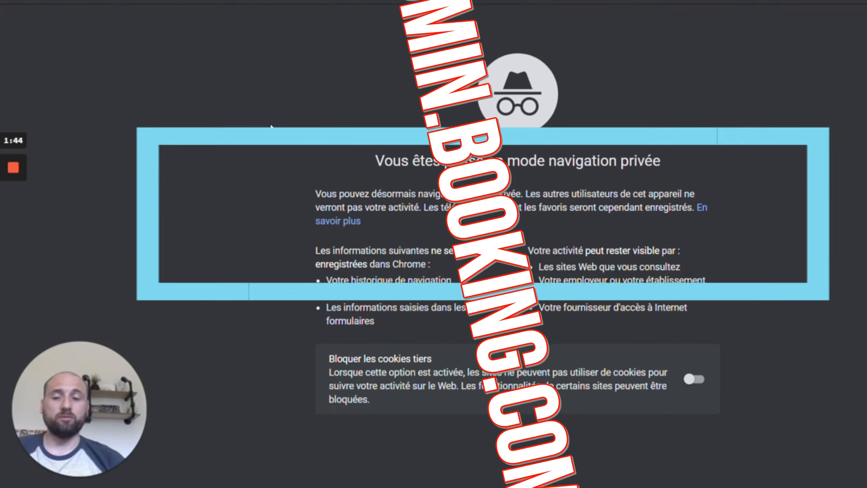
Open the Booking.com partner sign-in page at admin.booking.com
text(am)
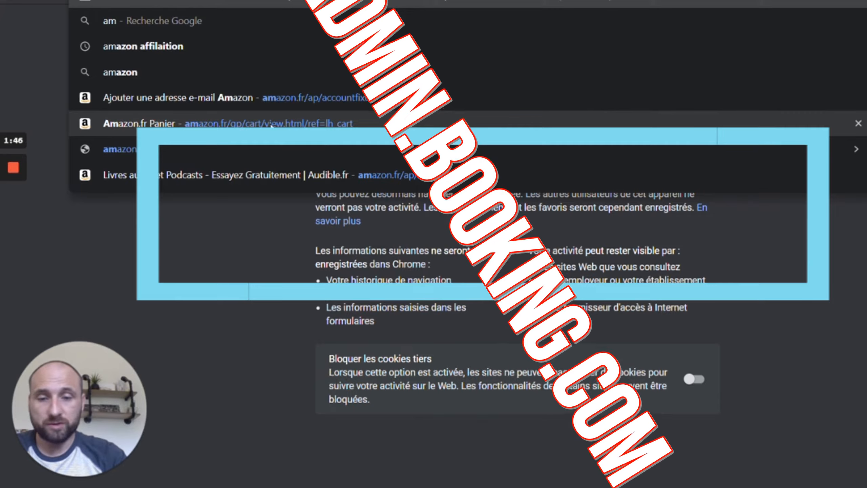
text(din)
key(BackSpace)
key(BackSpace)
key(BackSpace)
key(BackSpace)
key(BackSpace)
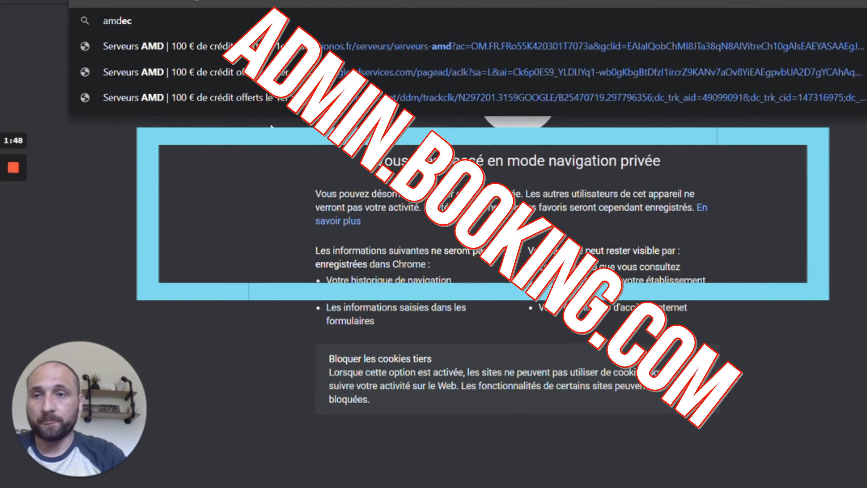
text(adm)
key(Return)
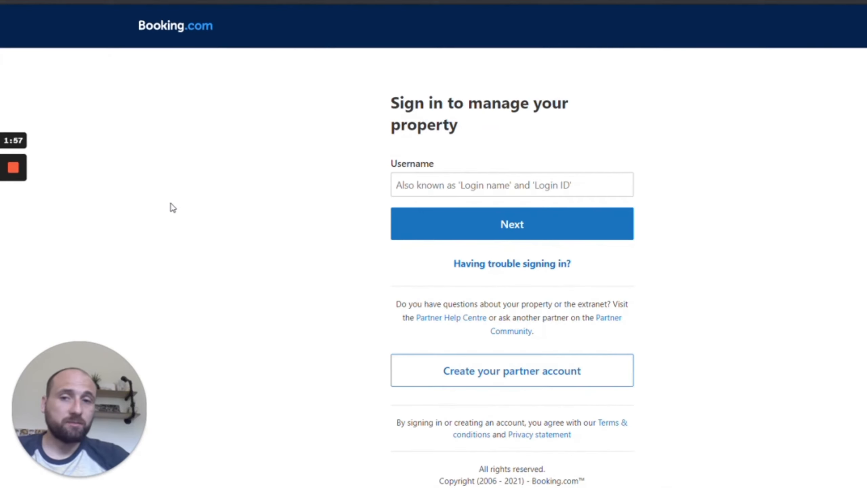
Switch the sign-in page's language to français and start creating a partner account
click(863, 29)
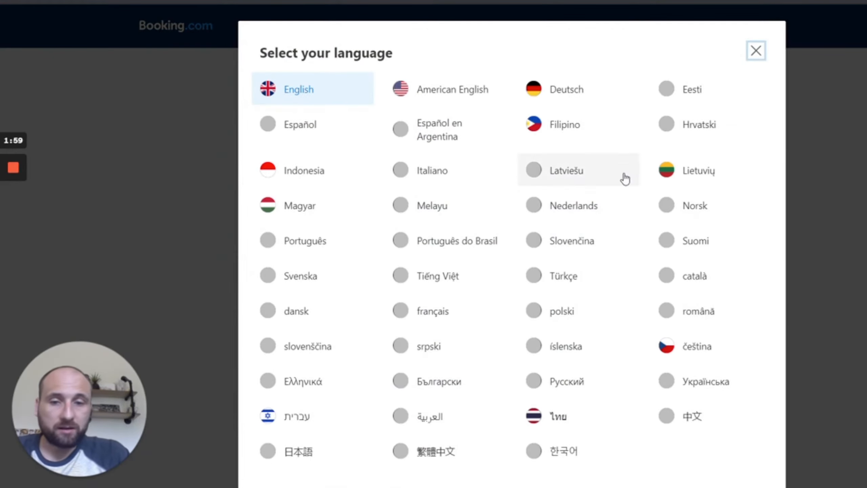
click(434, 316)
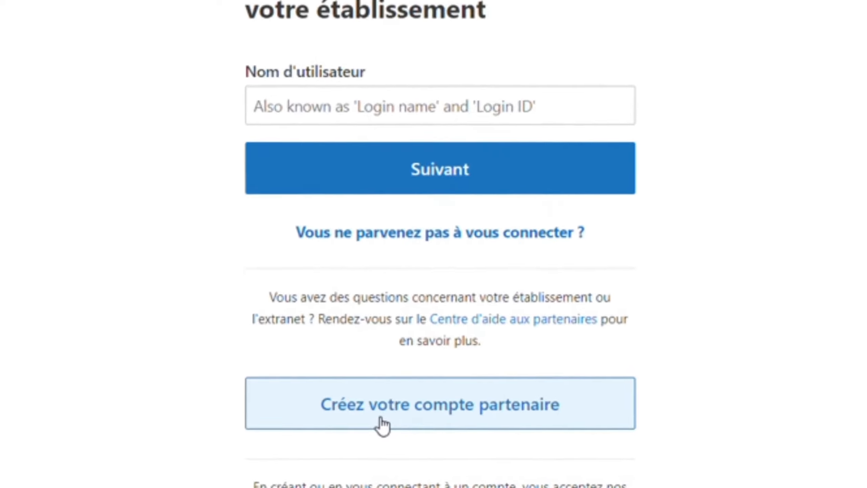
click(384, 424)
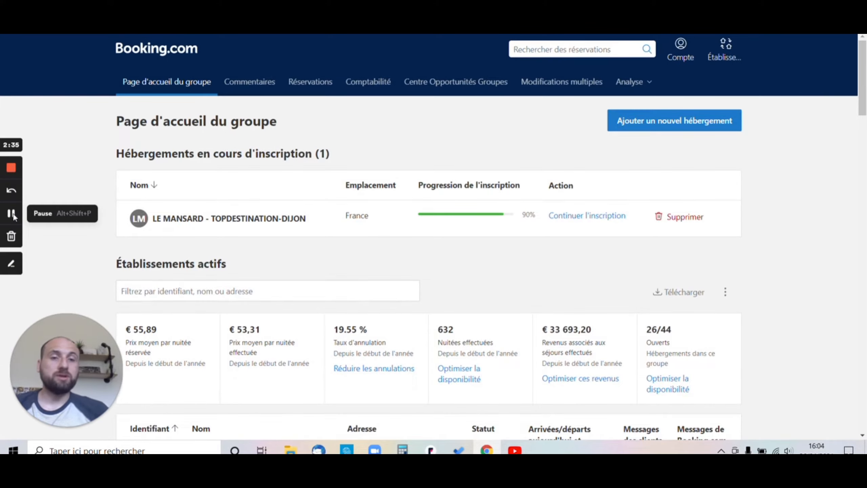
Begin adding a new property to the group with France as its country/region and review the applicable commission rates
scroll(314, 365, down, 9)
scroll(382, 321, up, 9)
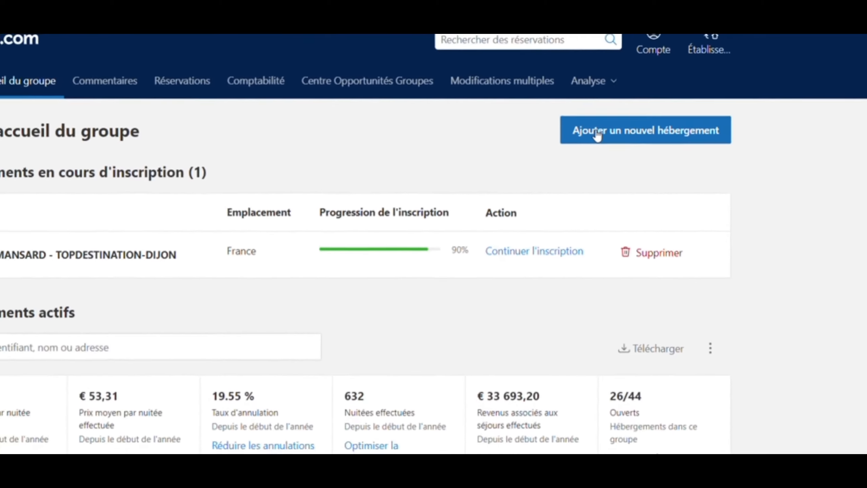
click(597, 135)
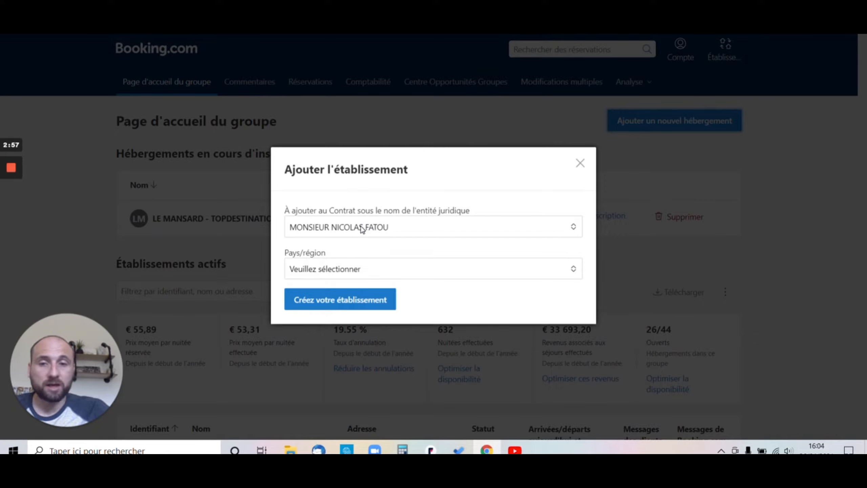
click(339, 269)
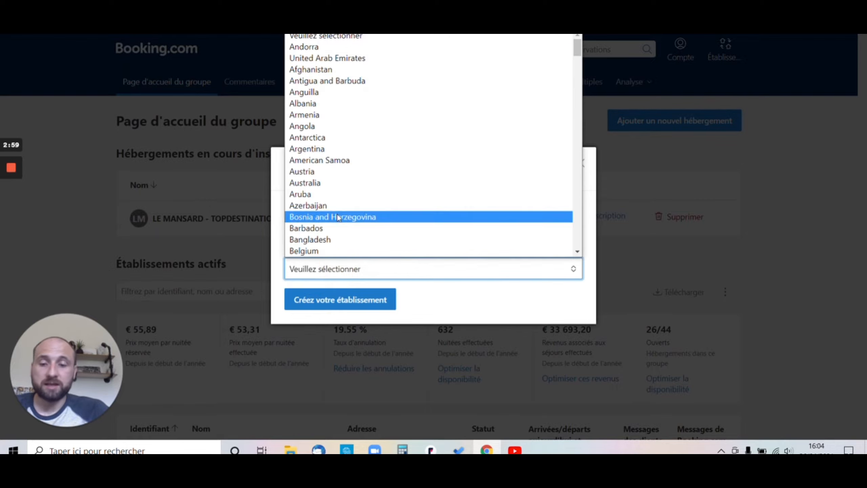
text(fr)
click(329, 247)
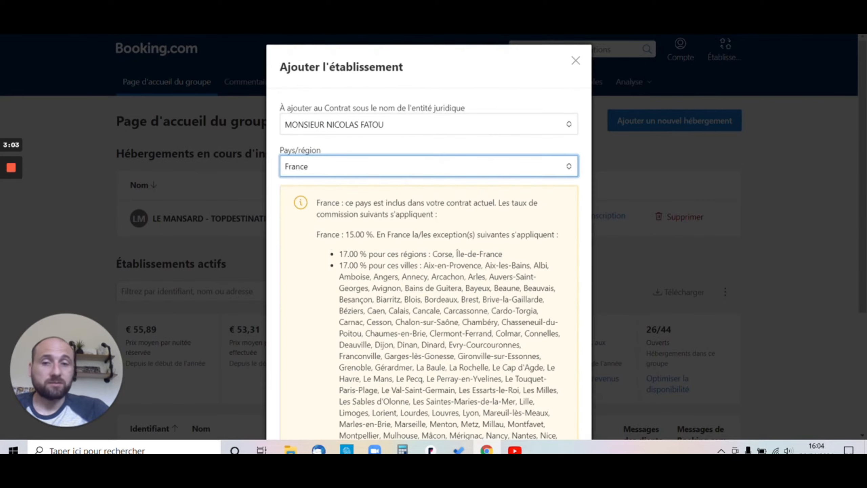
scroll(362, 189, down, 2)
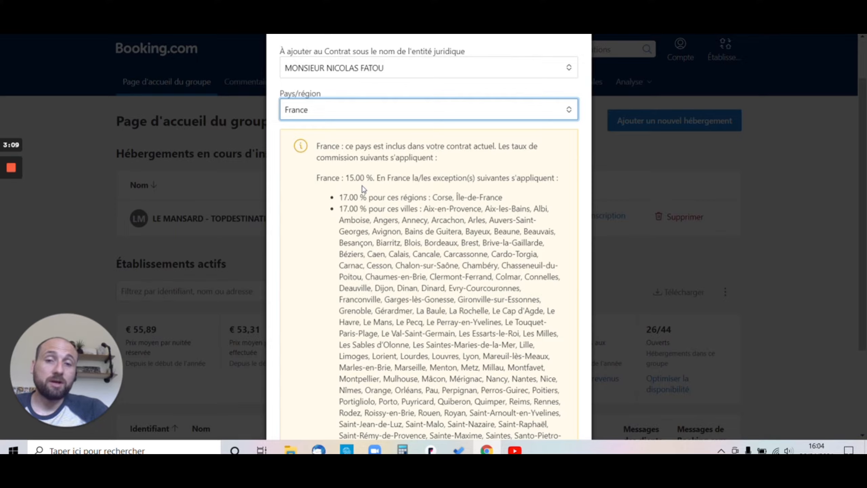
scroll(362, 189, down, 4)
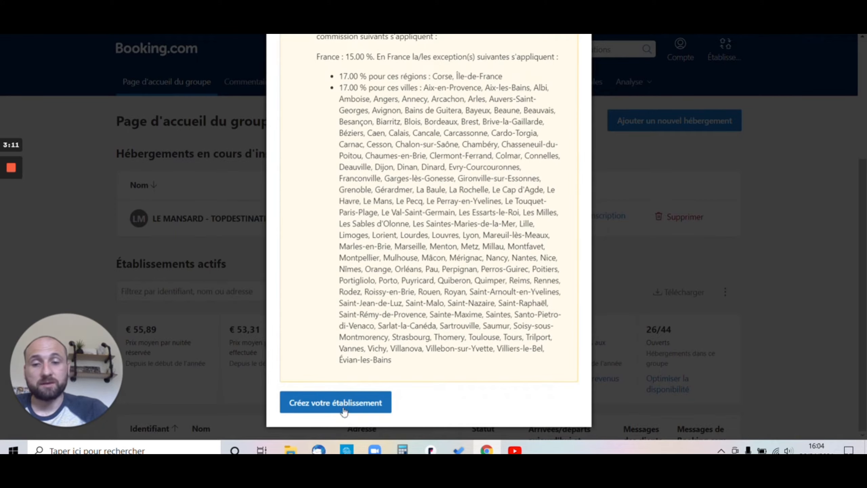
scroll(429, 236, up, 6)
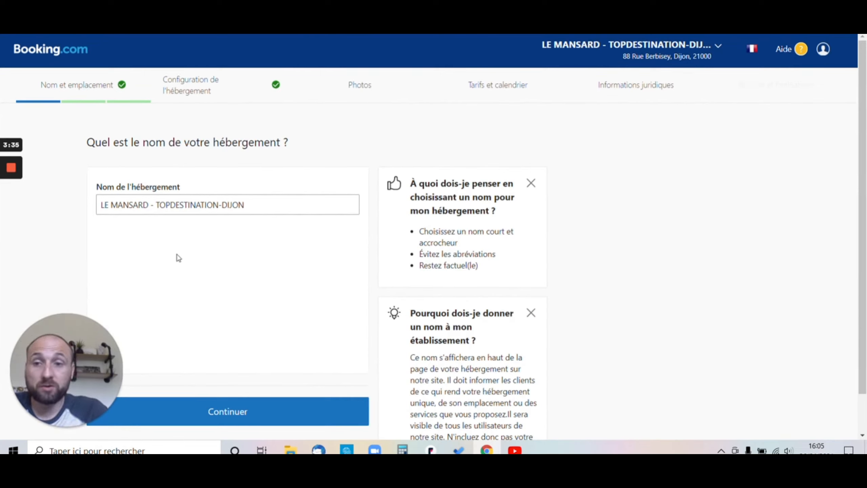
Copy the brand part TOPDESTINATION-DIJON from the property name and search Google for it in a new tab
drag(155, 205, 257, 204)
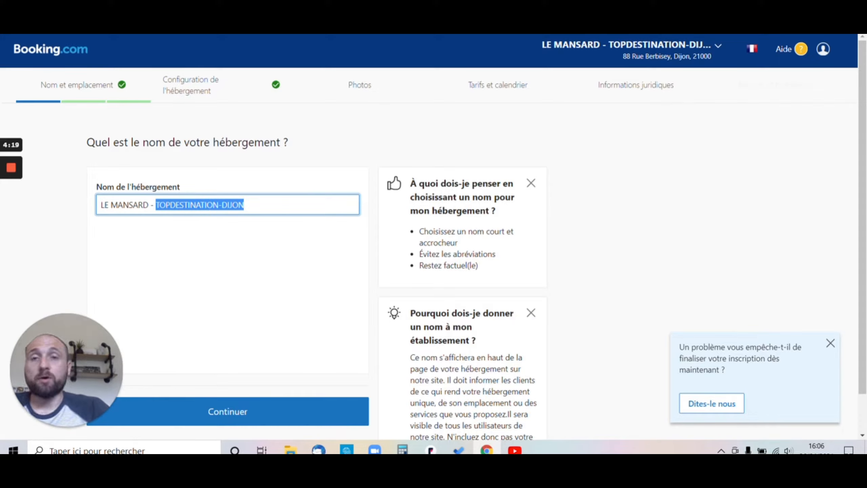
key(ctrl+c)
key(ctrl+t)
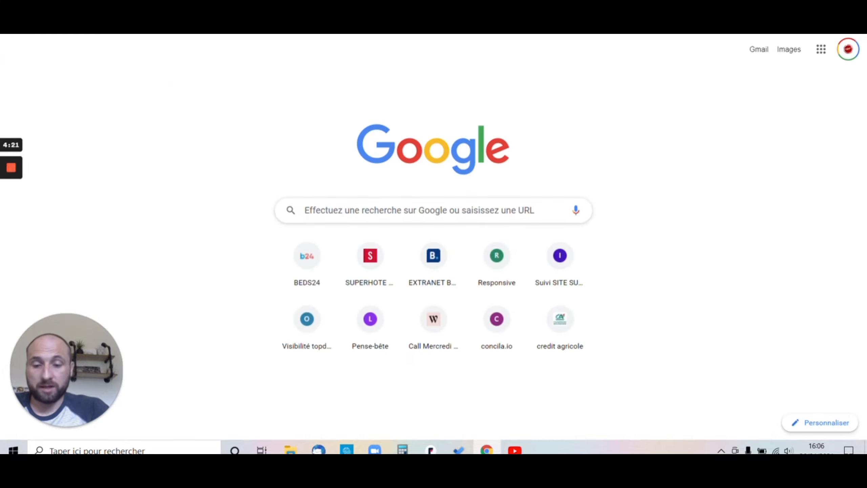
key(ctrl+v)
key(Return)
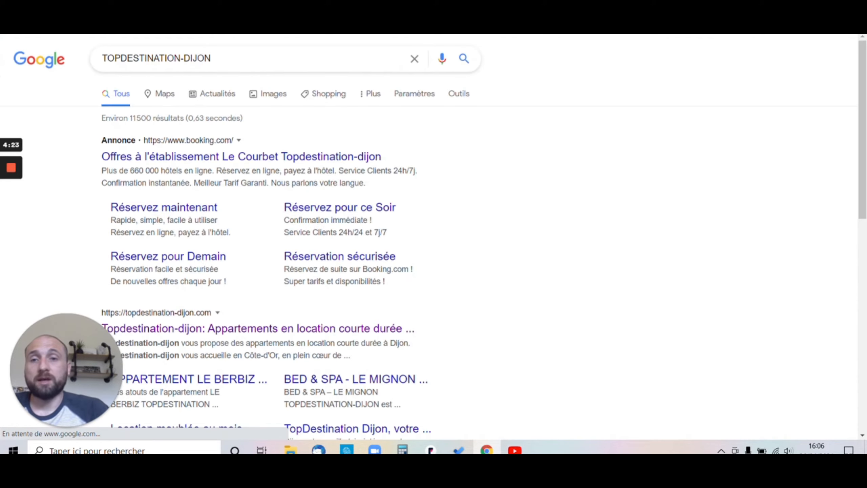
Examine the Google results for TOPDESTINATION-DIJON, from the ads and map listings down to the related searches
scroll(193, 136, down, 2)
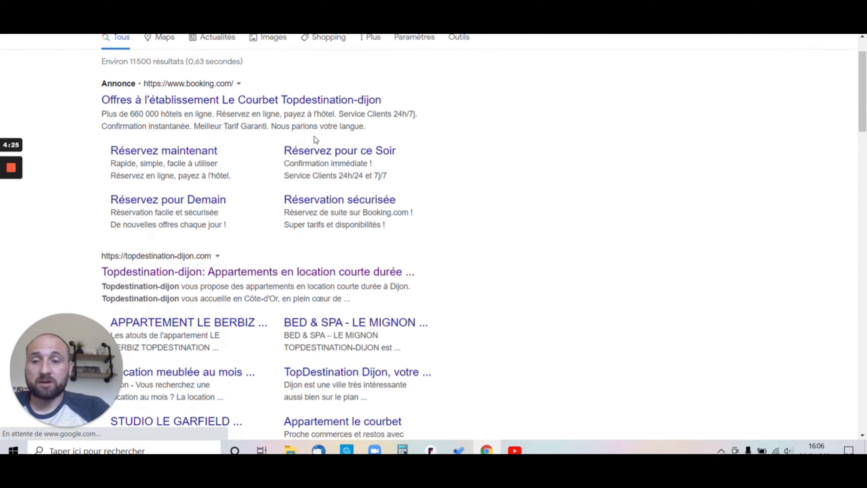
scroll(127, 74, up, 2)
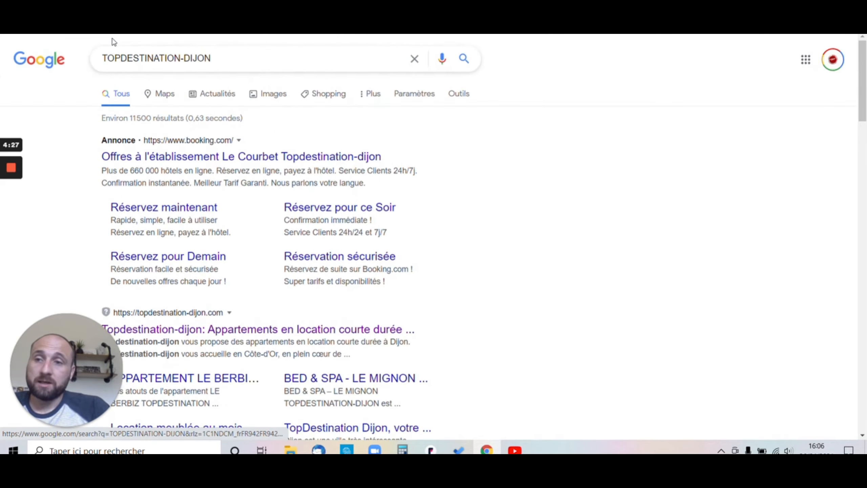
scroll(131, 170, down, 6)
scroll(180, 196, down, 2)
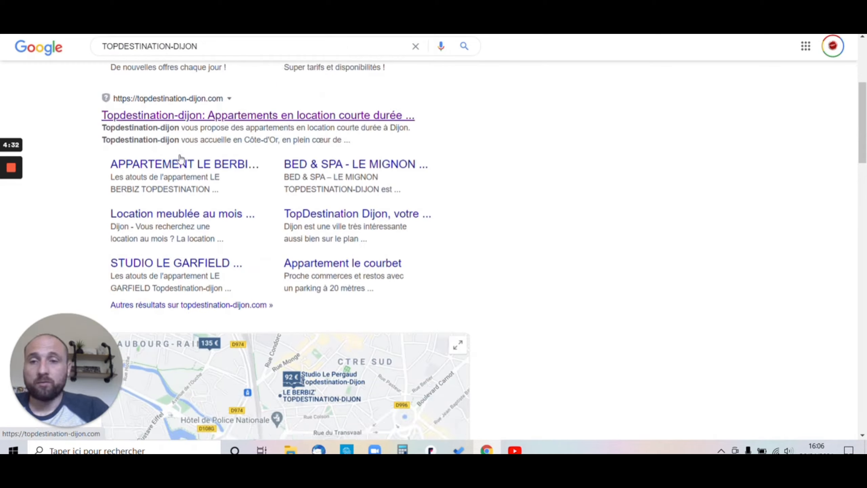
scroll(150, 107, down, 12)
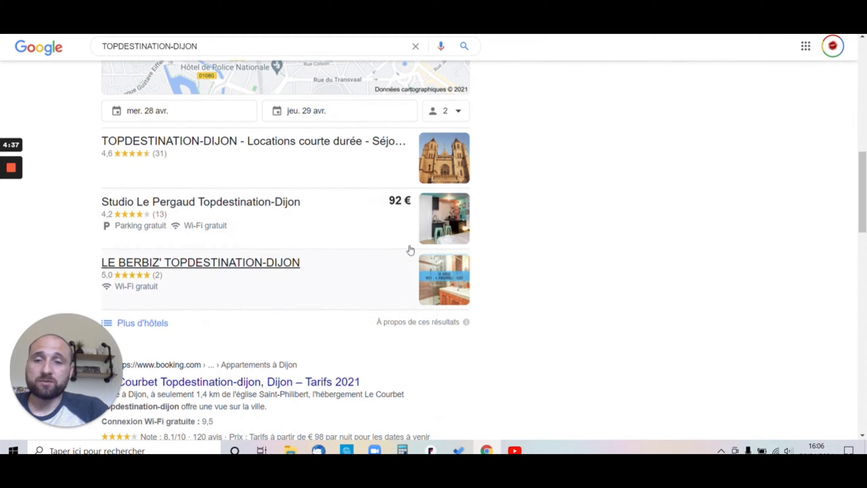
scroll(319, 152, down, 5)
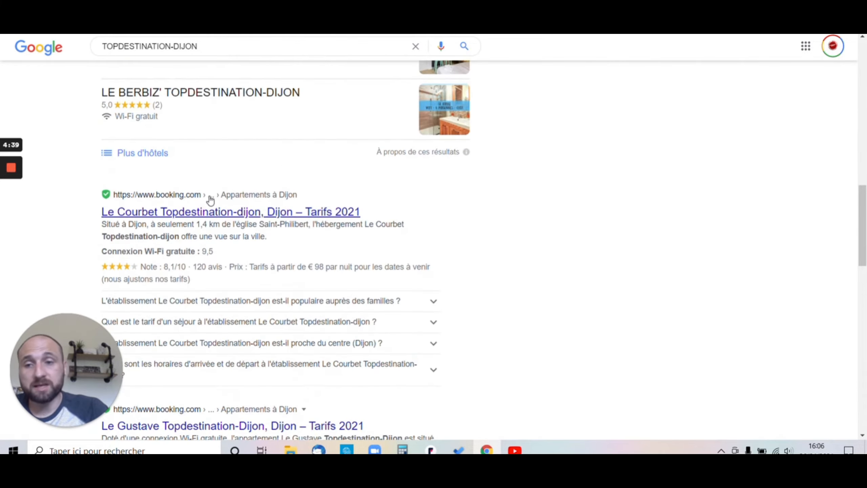
scroll(145, 201, down, 9)
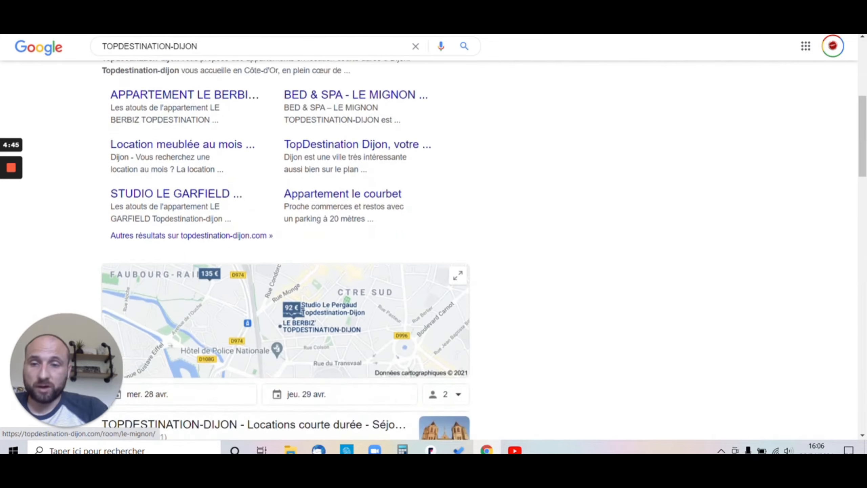
scroll(266, 177, down, 3)
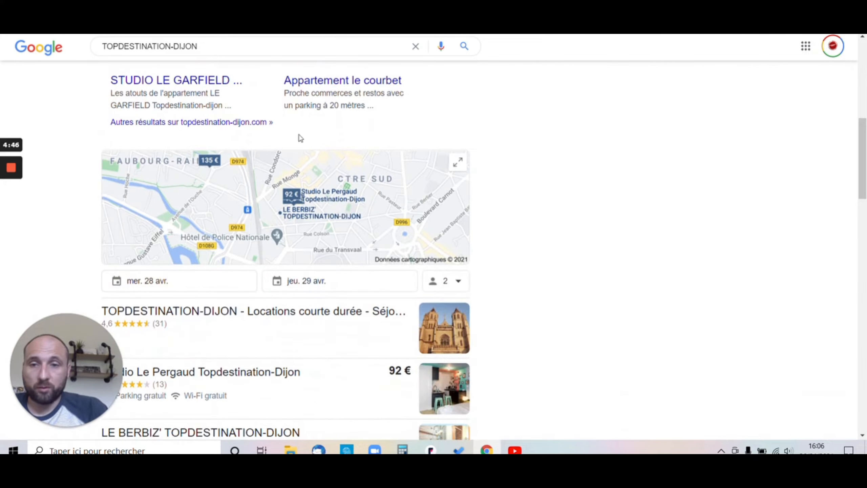
scroll(341, 262, down, 3)
scroll(271, 295, down, 10)
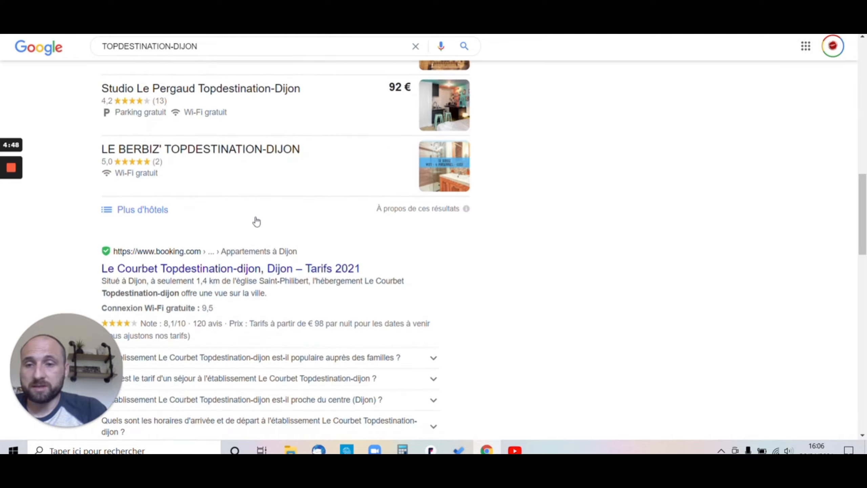
scroll(221, 243, down, 10)
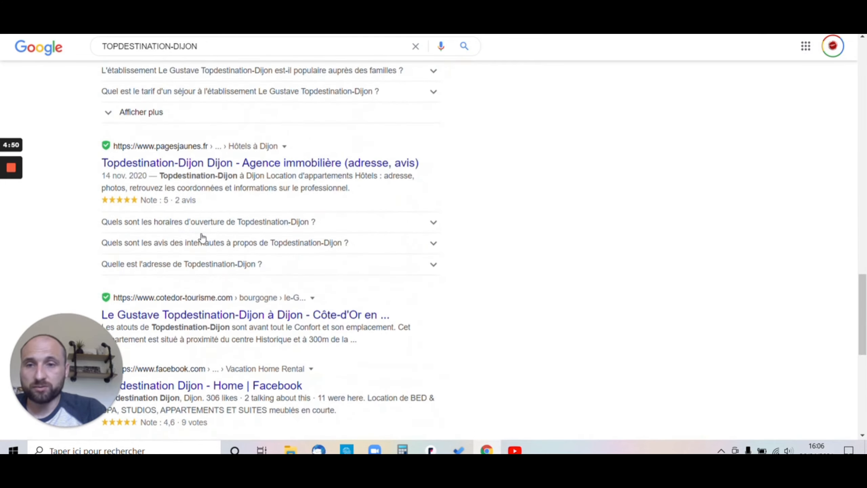
scroll(179, 167, down, 2)
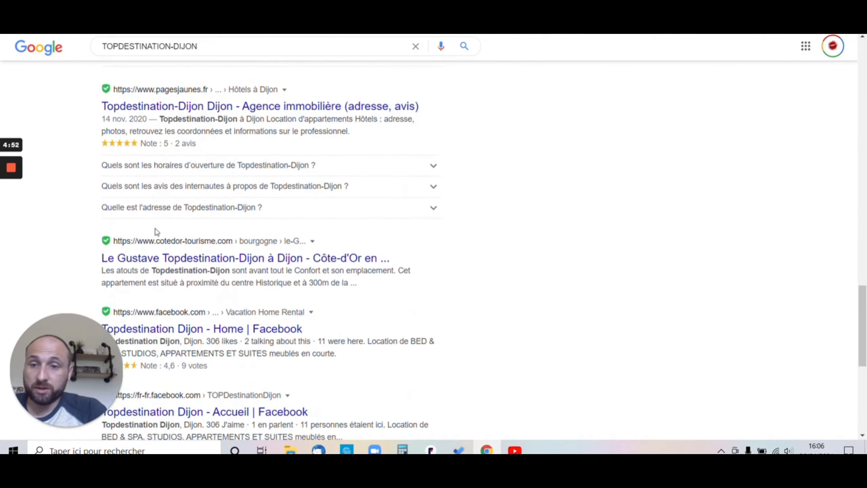
scroll(175, 249, down, 5)
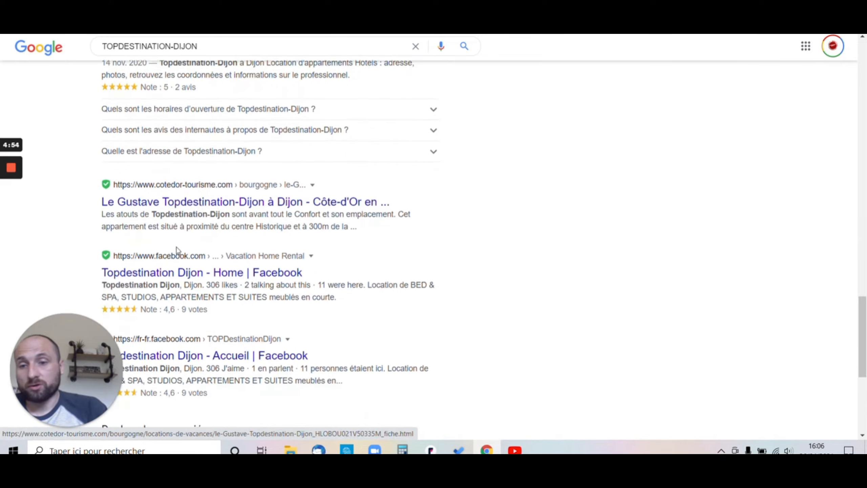
scroll(193, 180, down, 2)
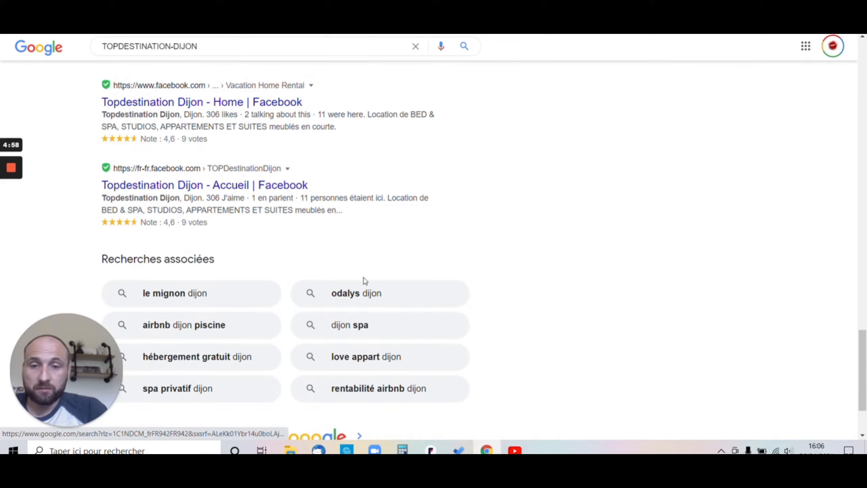
scroll(186, 303, up, 15)
scroll(188, 287, up, 20)
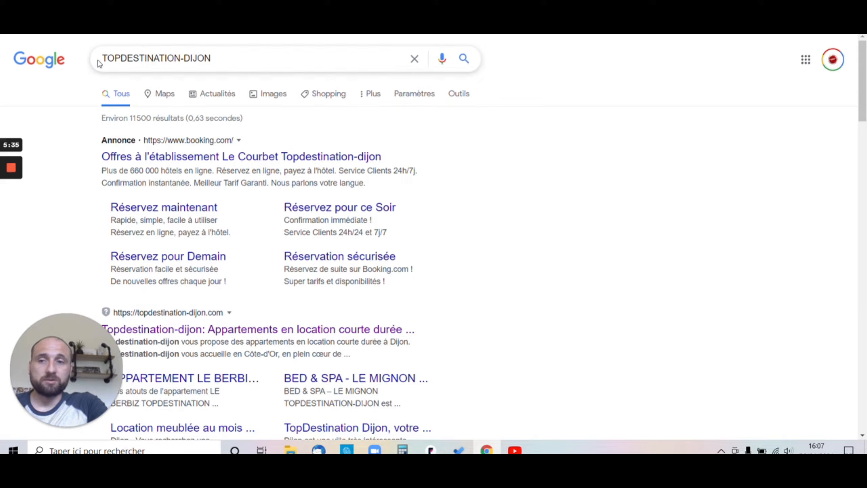
Search Google for "location courte durée dijon"
triple_click(271, 51)
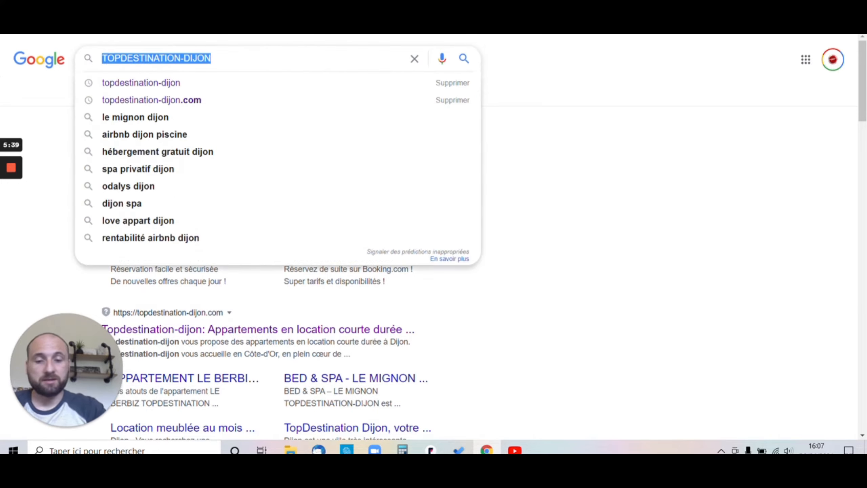
text(location courte)
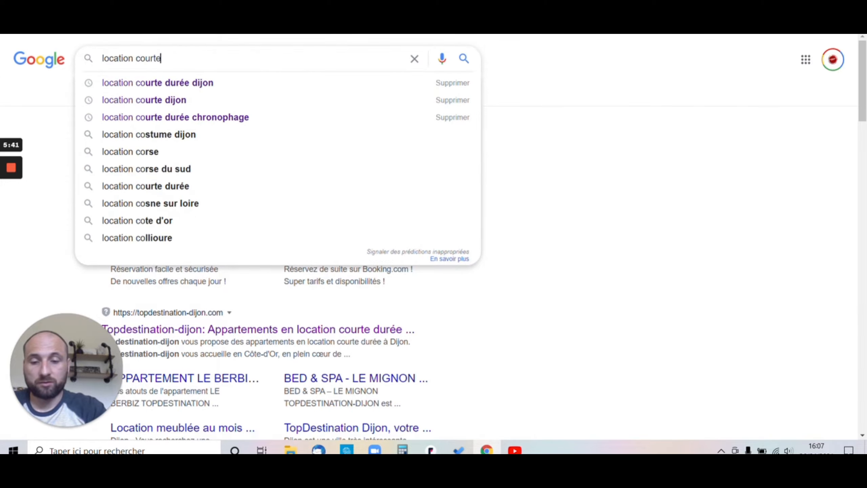
text( durée dijon)
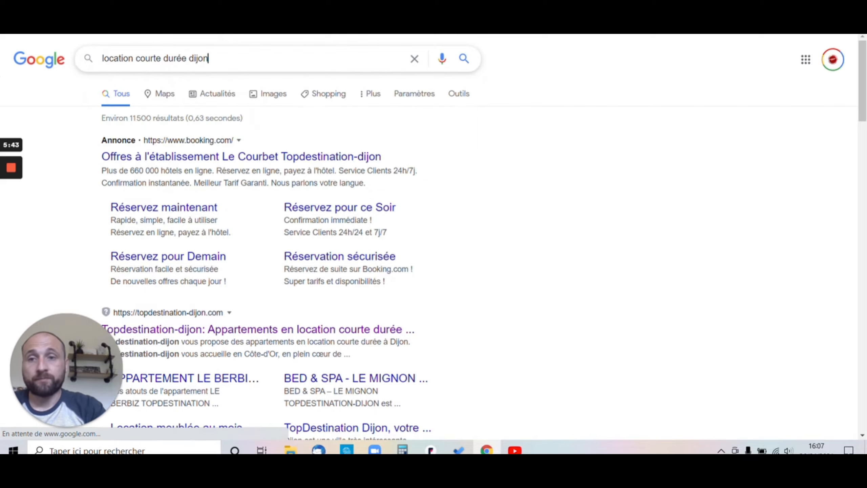
key(Return)
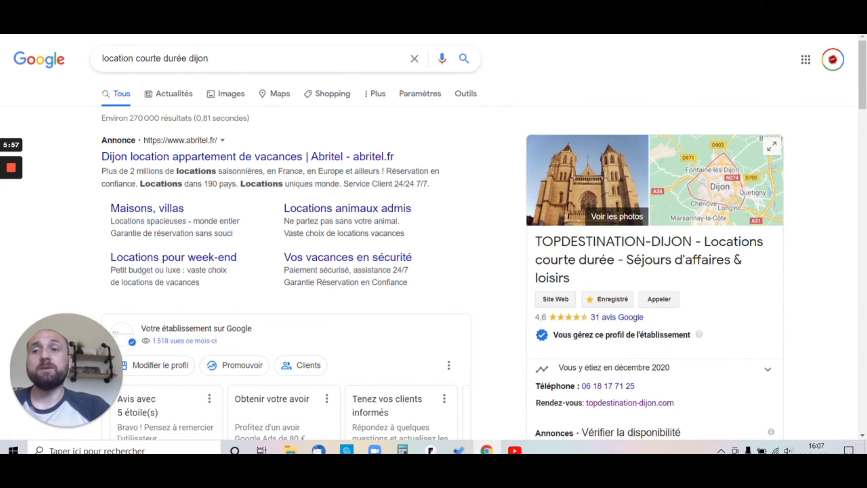
Return to the Booking.com registration and continue with the property name LE MANSARD - TOPDESTINATION-DIJON
key(ctrl+Tab)
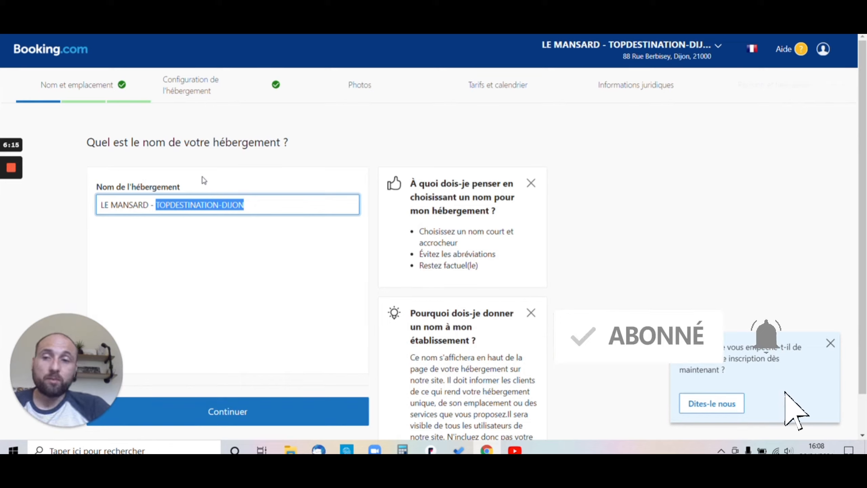
click(227, 422)
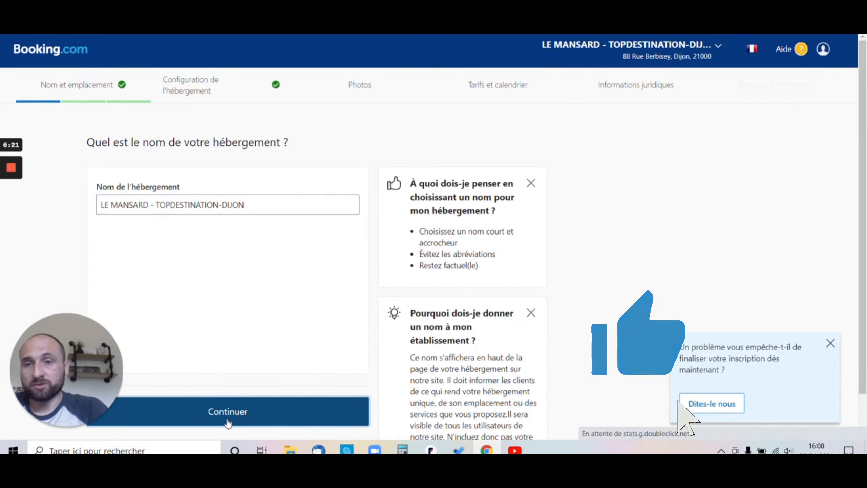
Accept the prefilled property address in France and continue to the map location
drag(62, 354, 668, 120)
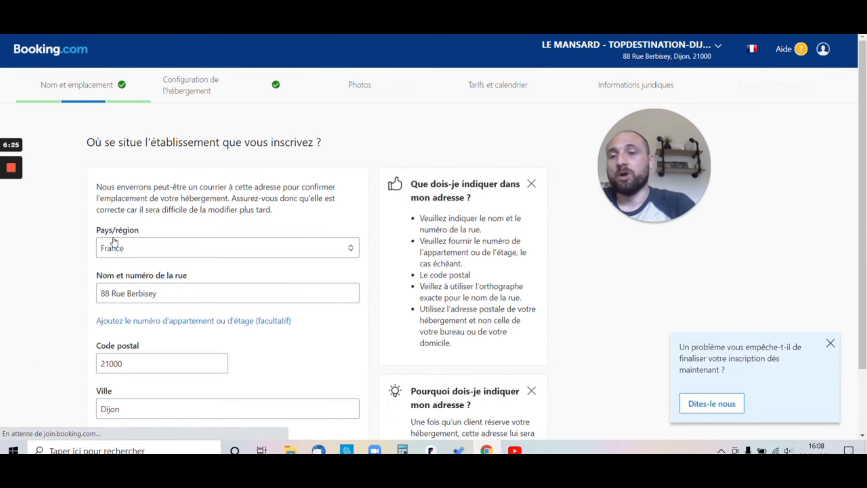
scroll(128, 268, down, 2)
click(247, 403)
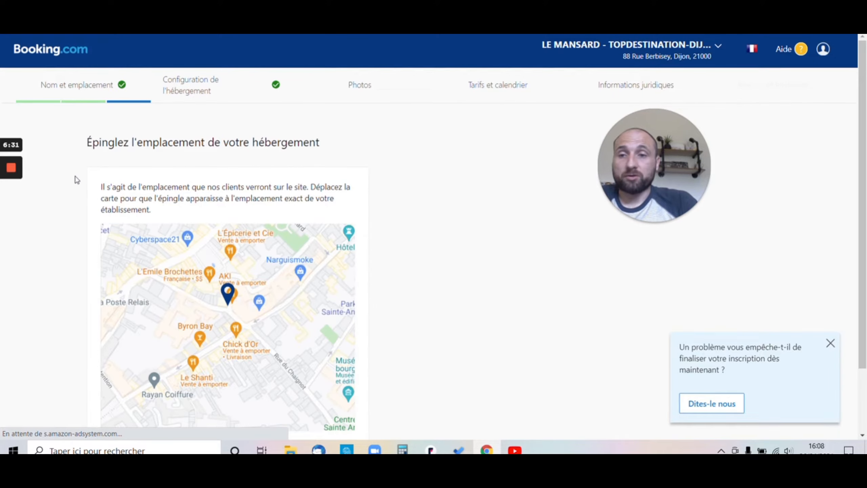
Check the property pin's exact location up close on the map and continue to the accommodation setup
scroll(101, 138, down, 2)
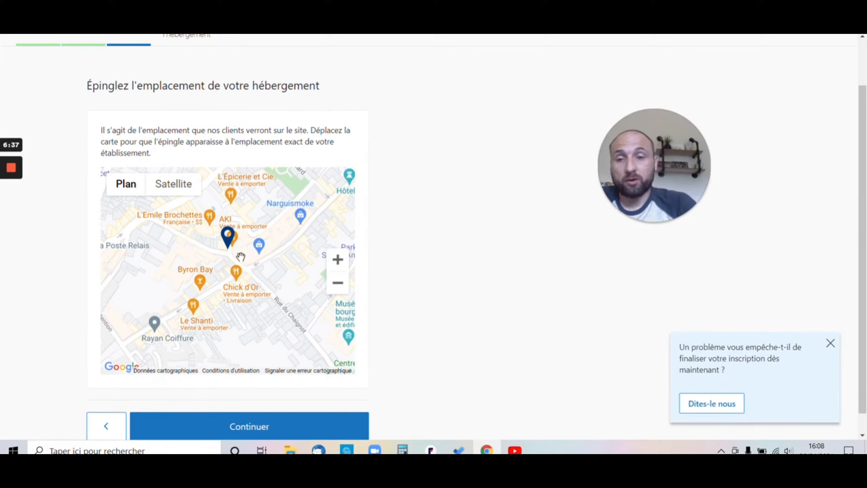
click(338, 260)
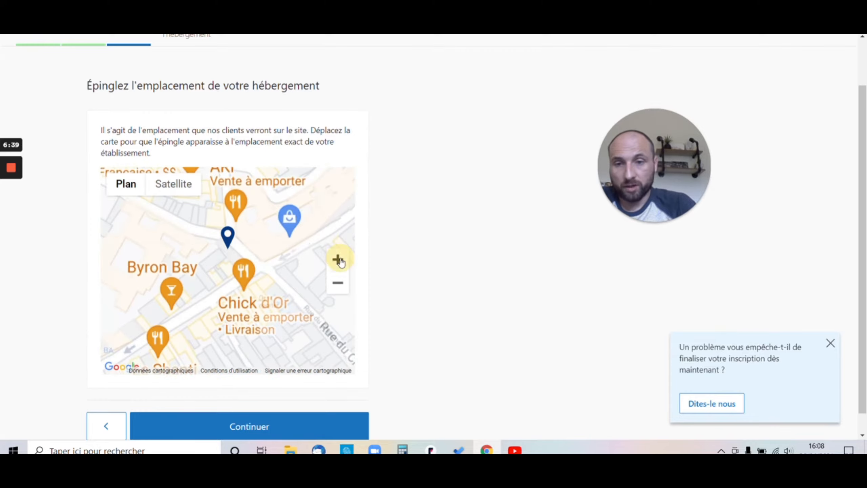
click(338, 259)
click(338, 259)
click(337, 259)
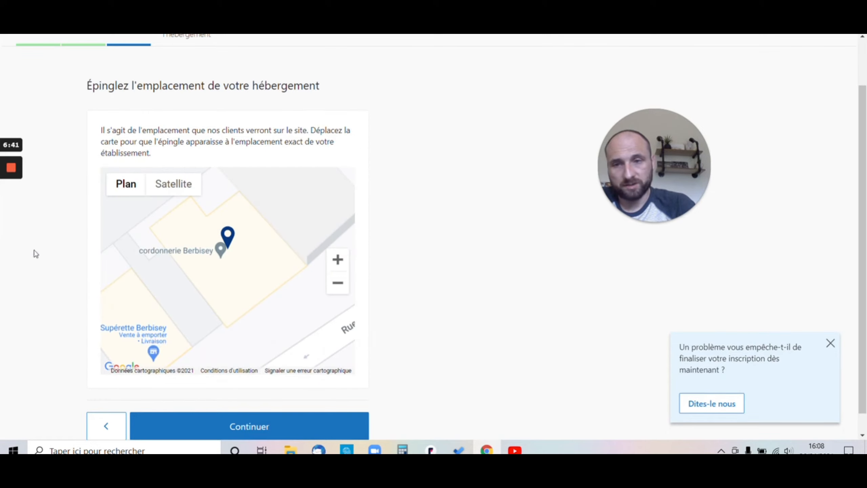
click(272, 427)
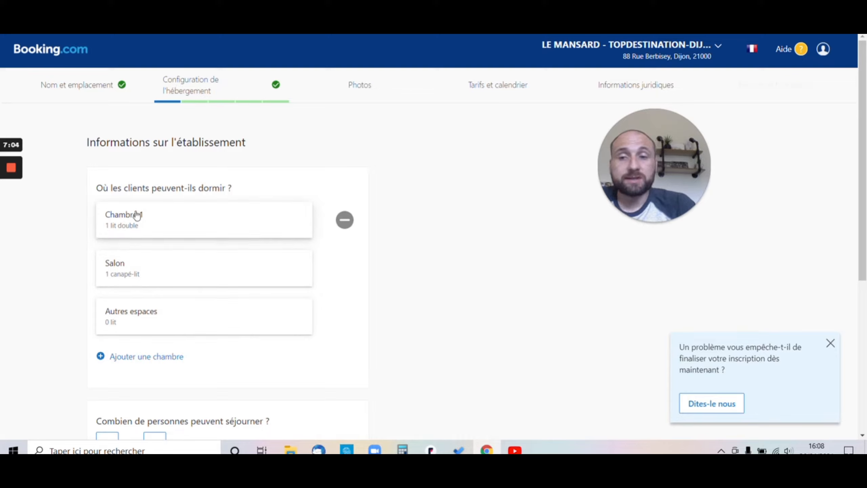
Save Chambre 1 with one double bed and the Salon with one sofa bed
click(134, 226)
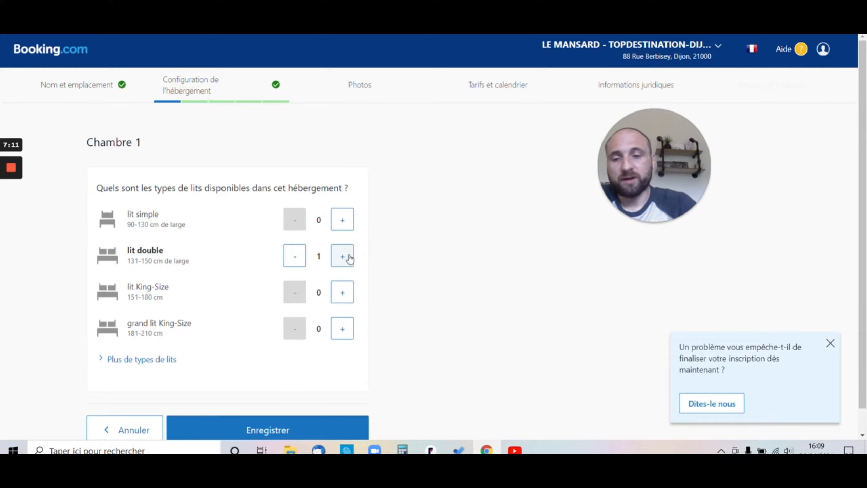
click(266, 429)
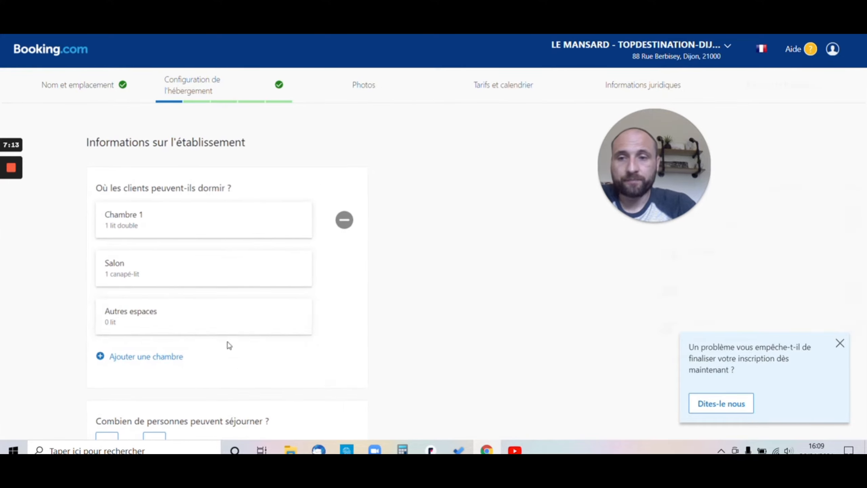
click(141, 278)
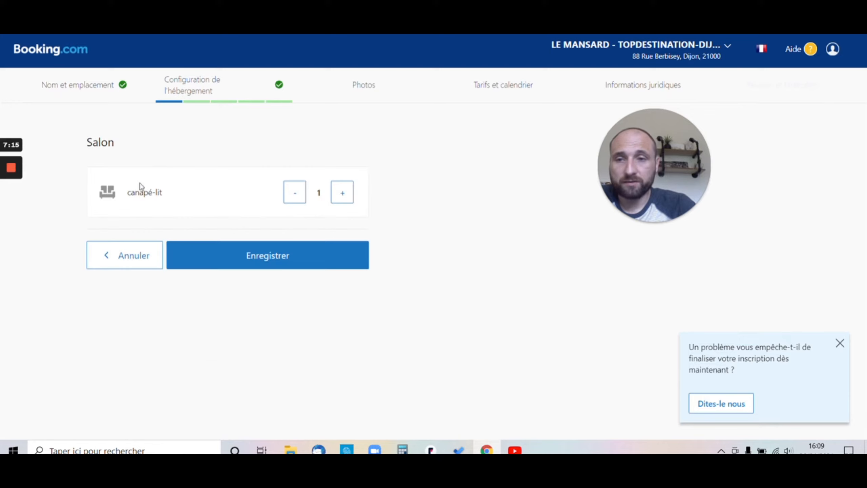
click(255, 253)
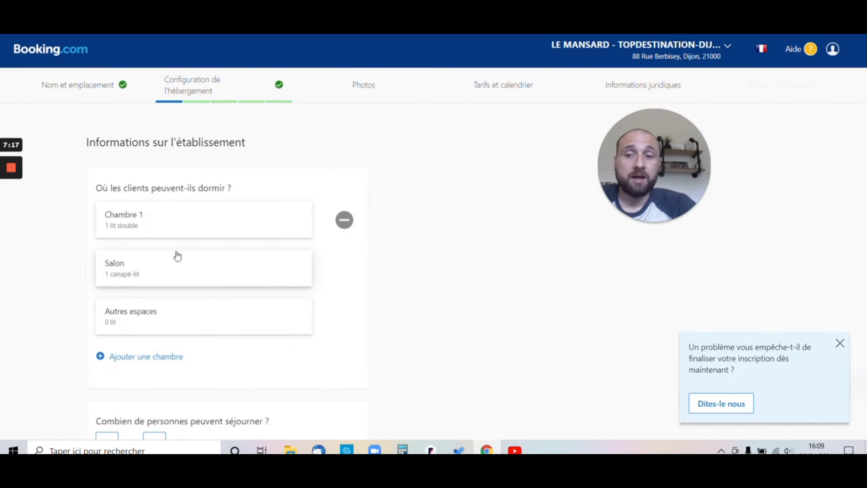
scroll(190, 255, down, 3)
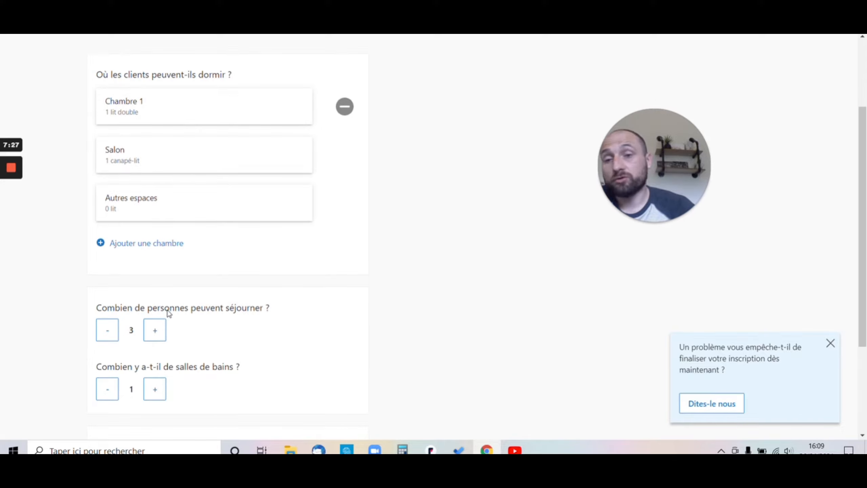
click(174, 244)
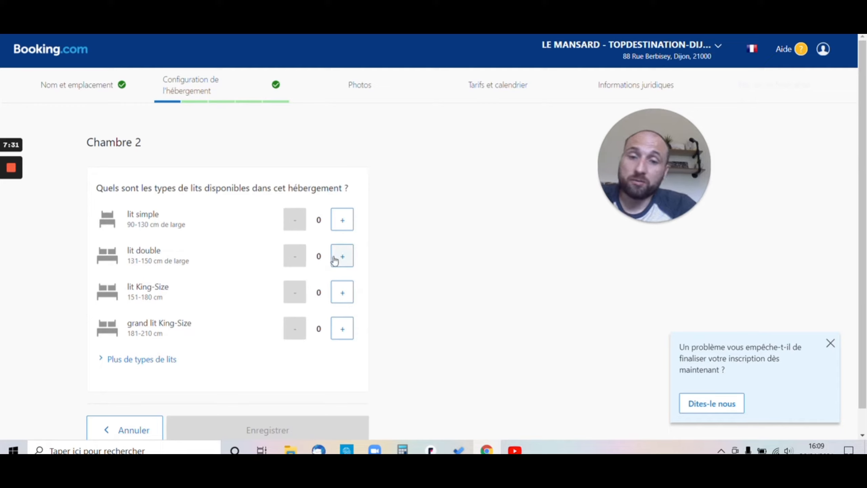
click(138, 431)
Set the number of people who can stay to 4 and continue to the amenities
scroll(161, 324, down, 2)
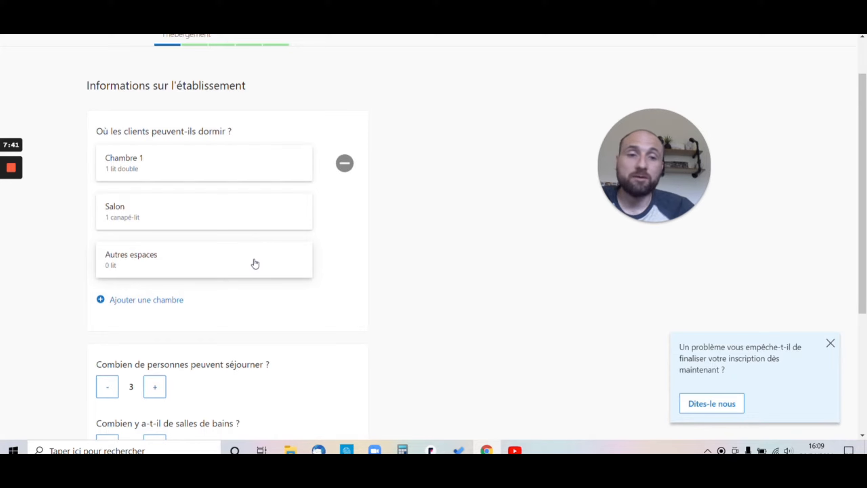
scroll(253, 261, down, 3)
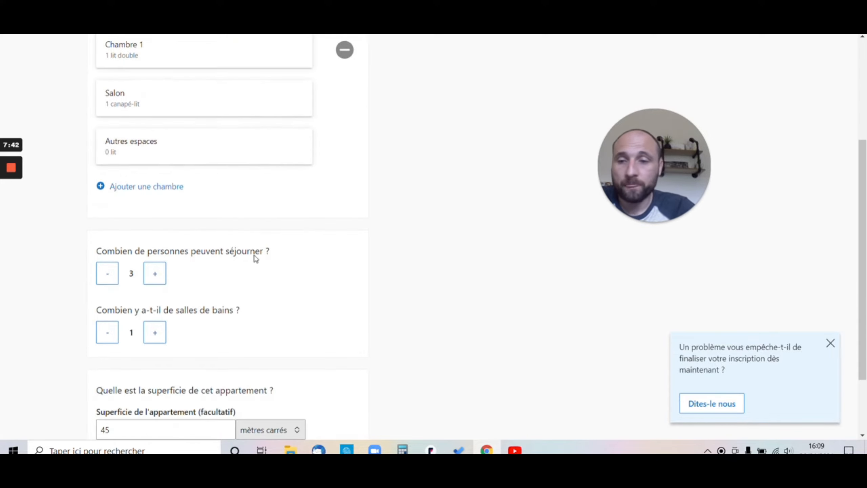
click(155, 279)
scroll(170, 245, down, 2)
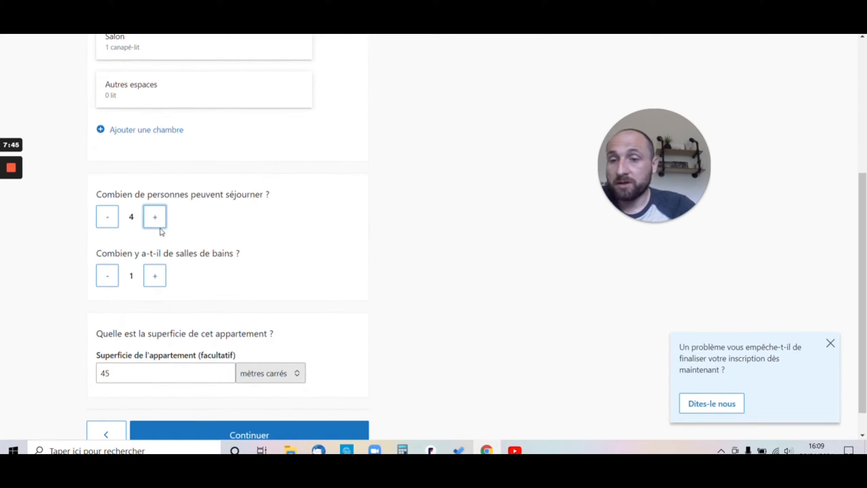
scroll(110, 283, down, 1)
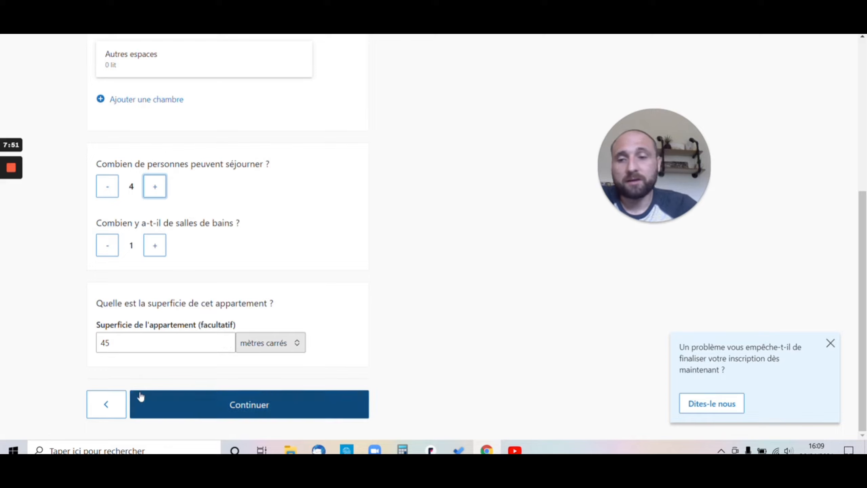
click(216, 413)
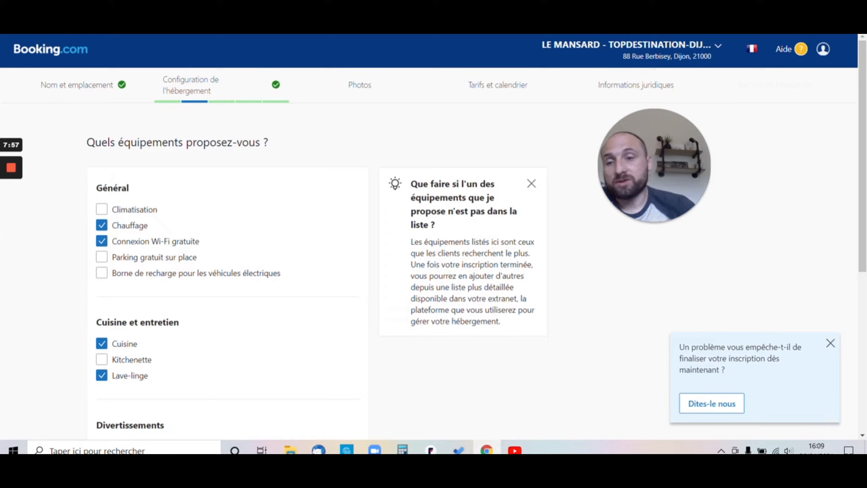
Review the amenities selected for the property, from general to outdoor, and continue to the breakfast information
scroll(113, 179, down, 5)
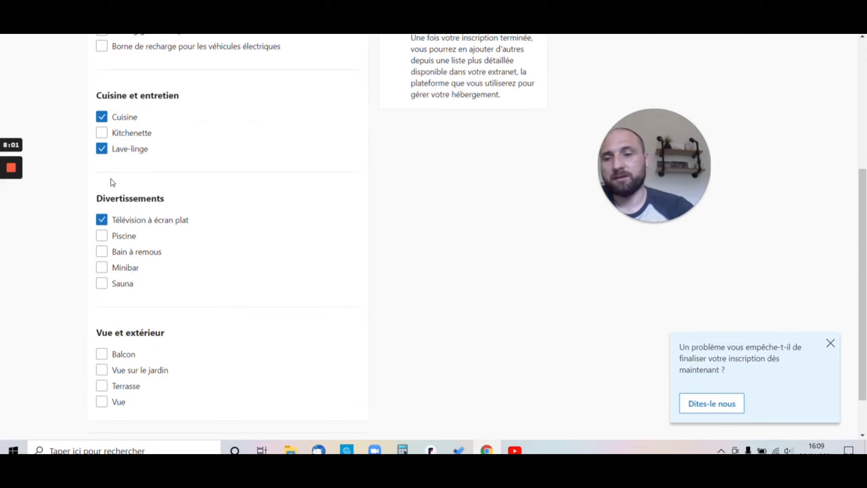
scroll(113, 183, down, 2)
click(305, 401)
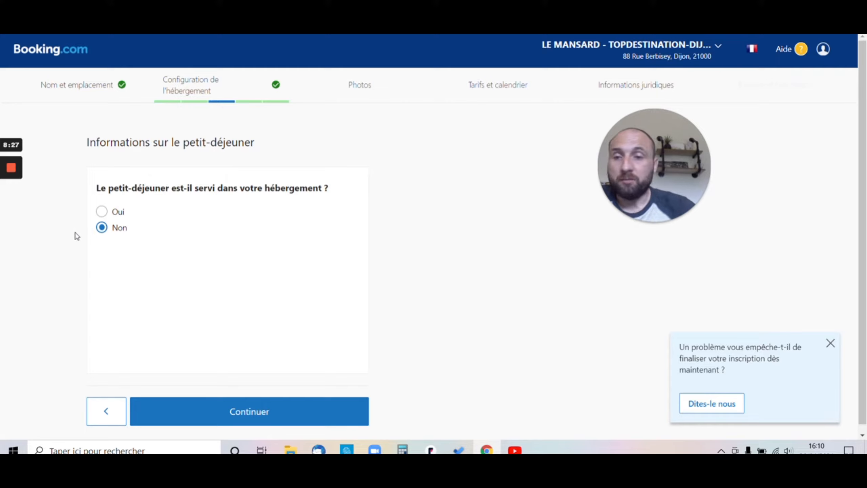
Confirm that no breakfast is served and review the spoken languages, Français and Anglais
click(276, 407)
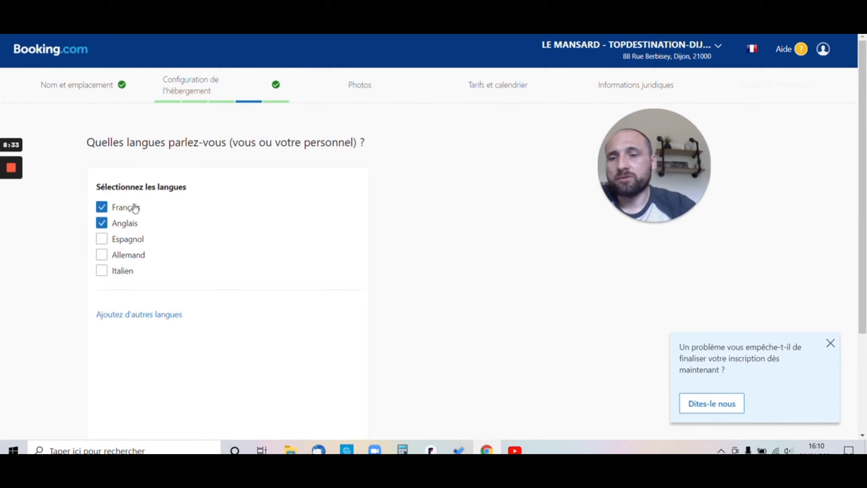
scroll(135, 208, down, 3)
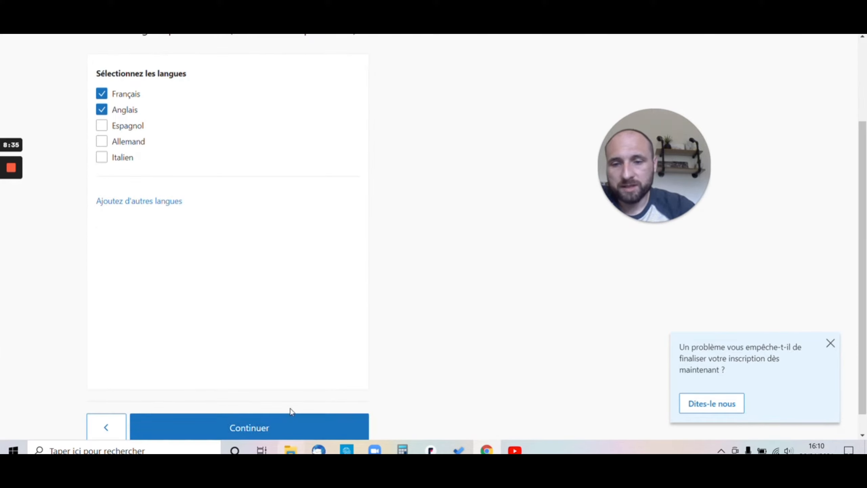
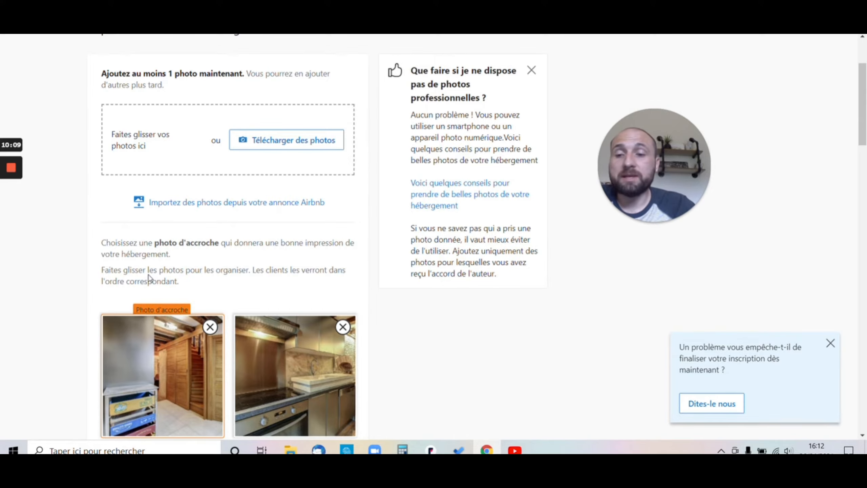
Review all the uploaded property photos, from the main photo to the last one, and continue to the rates section
scroll(148, 275, down, 5)
scroll(148, 275, down, 10)
scroll(205, 291, up, 9)
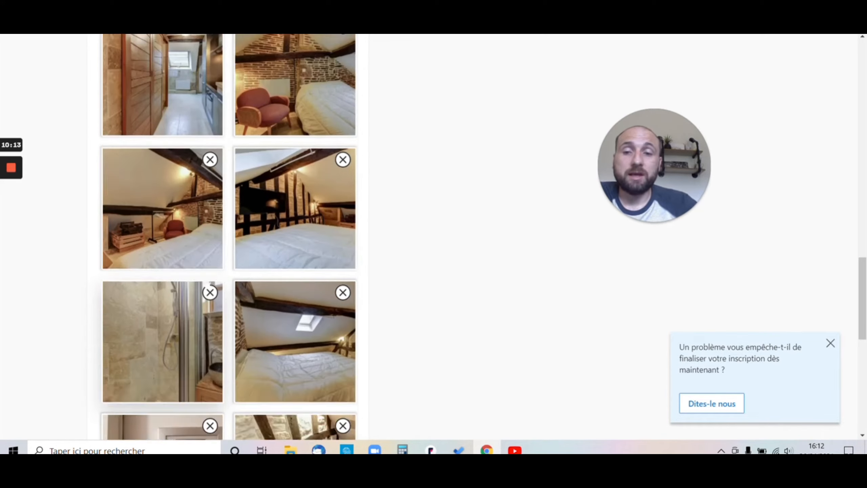
scroll(226, 236, up, 8)
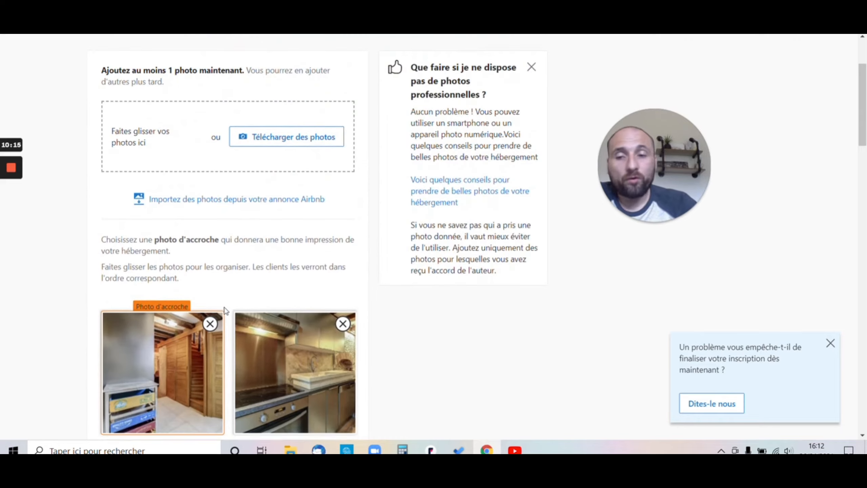
scroll(226, 302, down, 2)
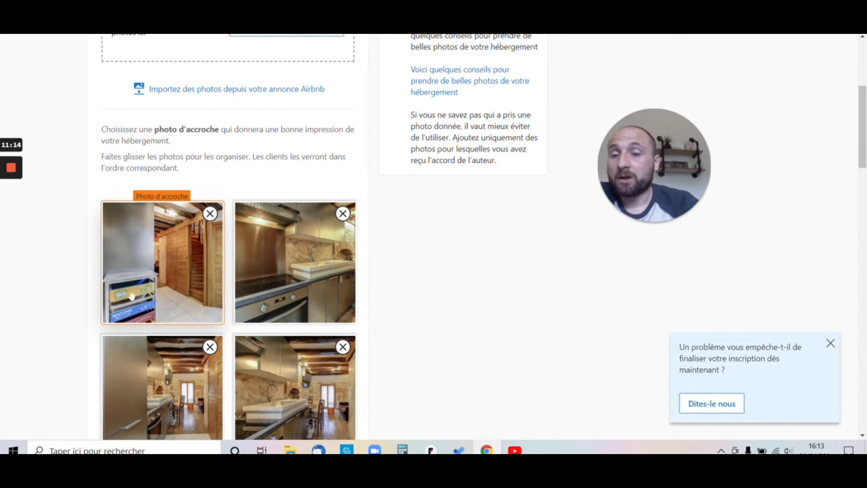
scroll(189, 245, down, 1)
scroll(189, 246, down, 20)
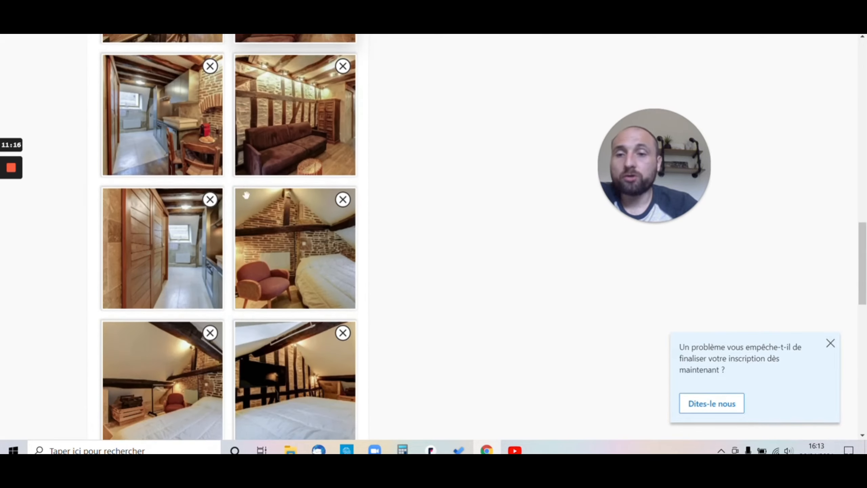
scroll(297, 196, down, 8)
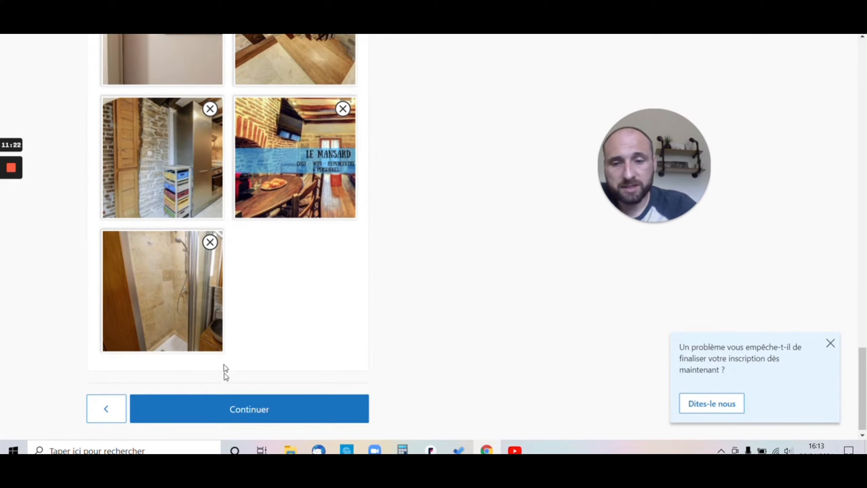
click(277, 411)
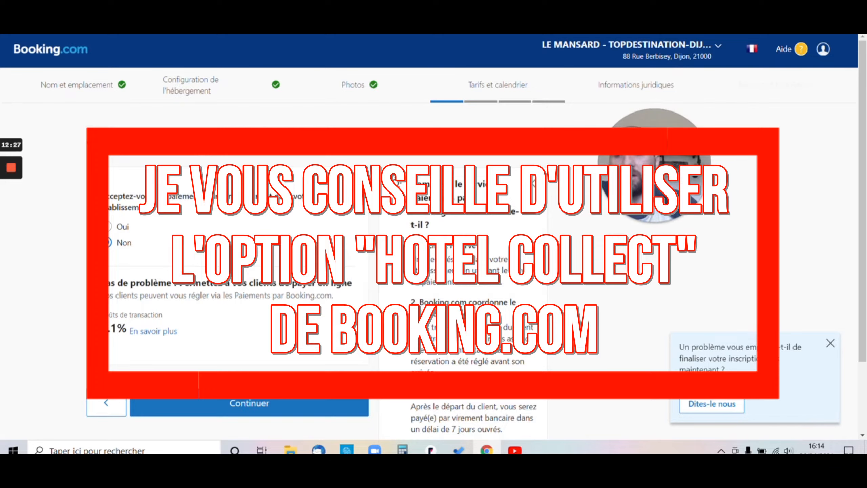
Accept credit card payments at the property, select all the card types from American Express to UnionPay, and continue
click(114, 226)
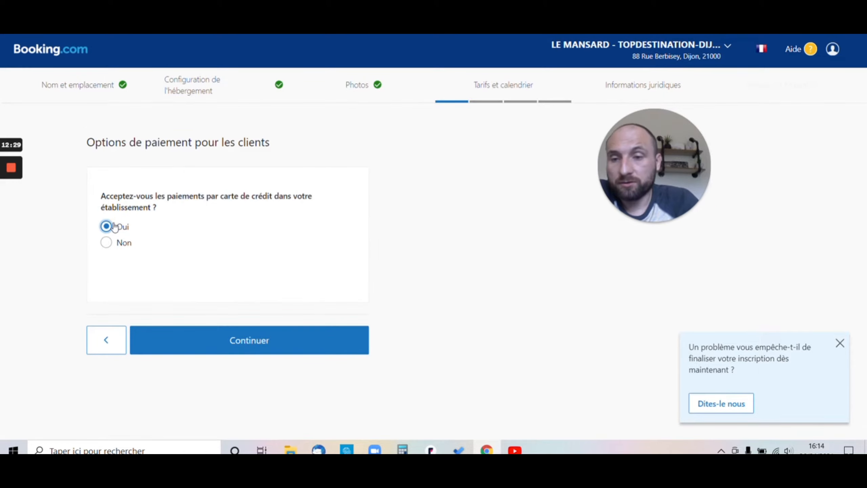
click(271, 338)
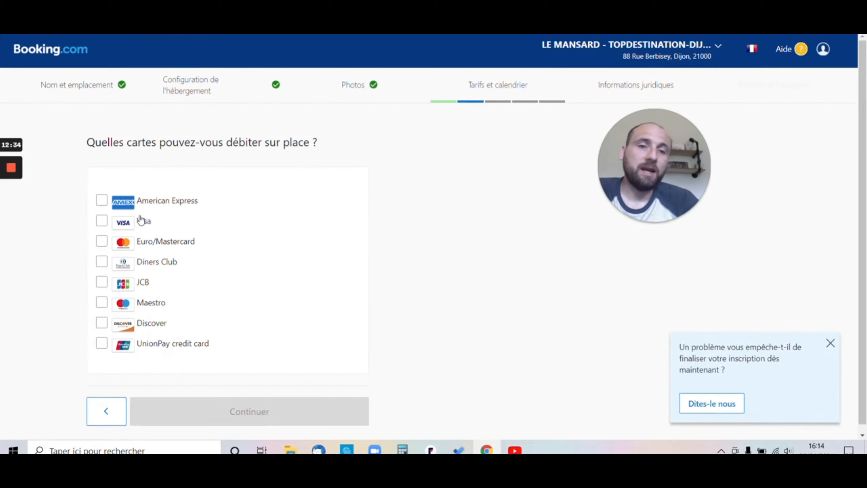
click(101, 205)
click(101, 221)
click(101, 243)
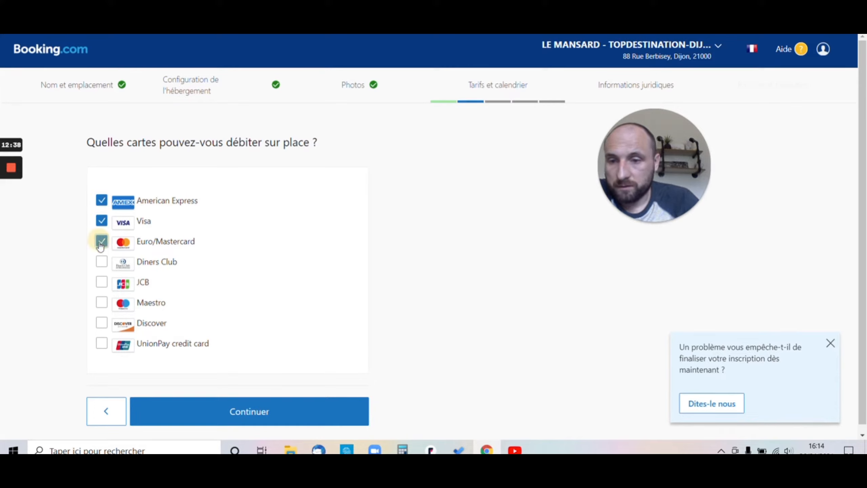
click(101, 343)
click(101, 305)
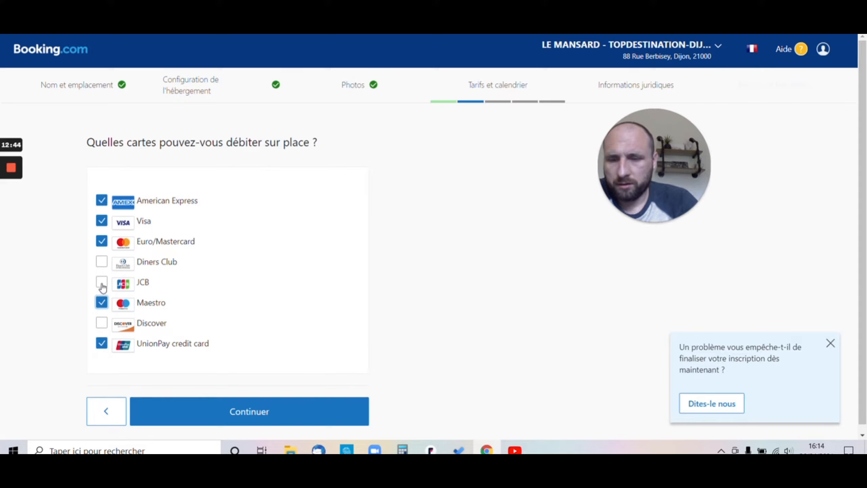
click(101, 283)
click(102, 261)
click(101, 322)
click(271, 417)
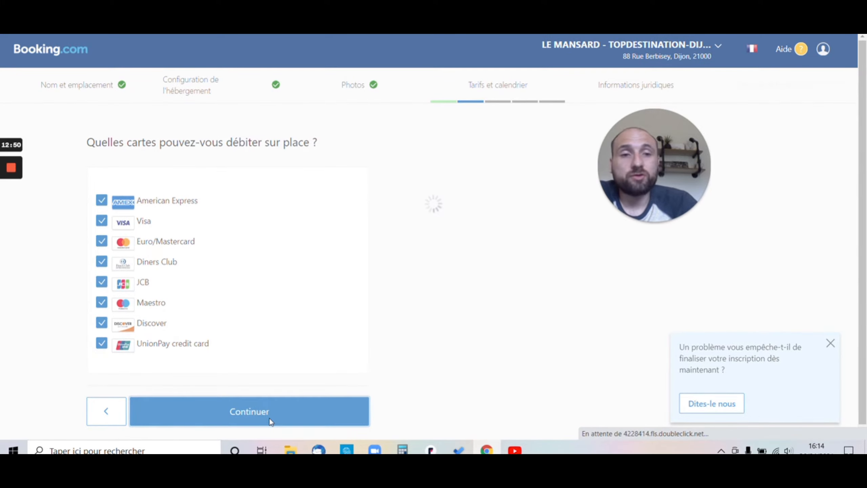
Set the nightly rate paid by guests to €50 and decline the 20% reduction for the first guests
click(206, 227)
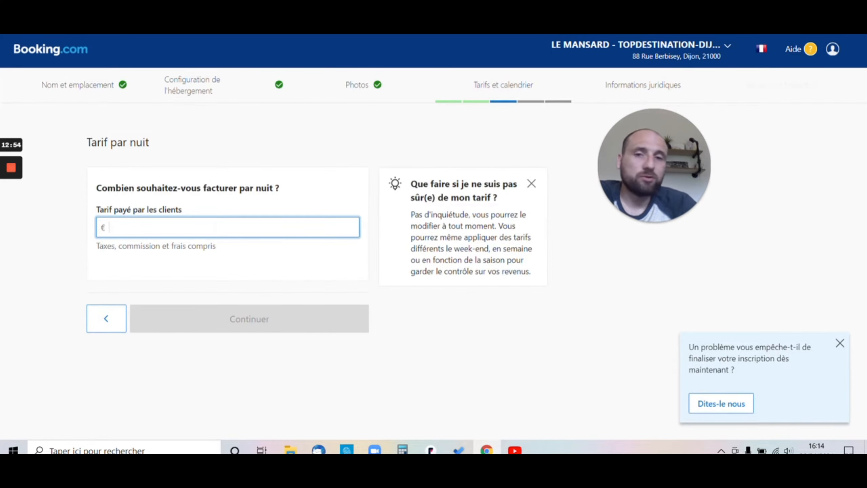
text(10)
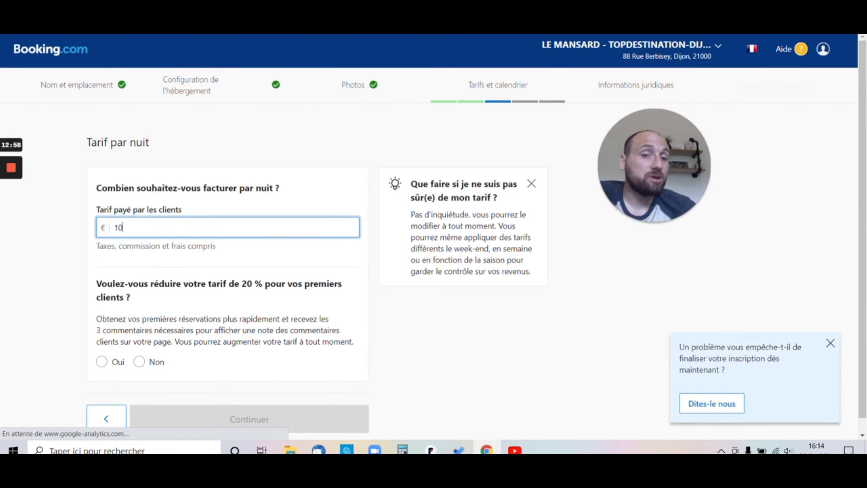
key(BackSpace)
key(BackSpace)
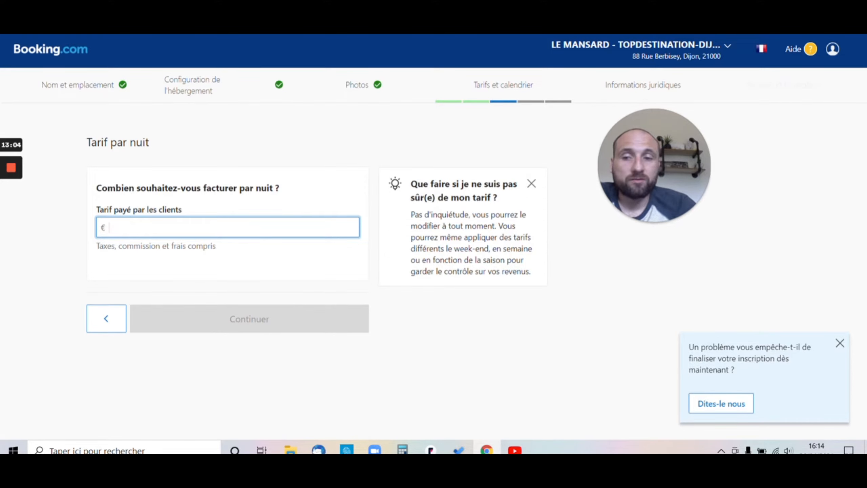
text(50)
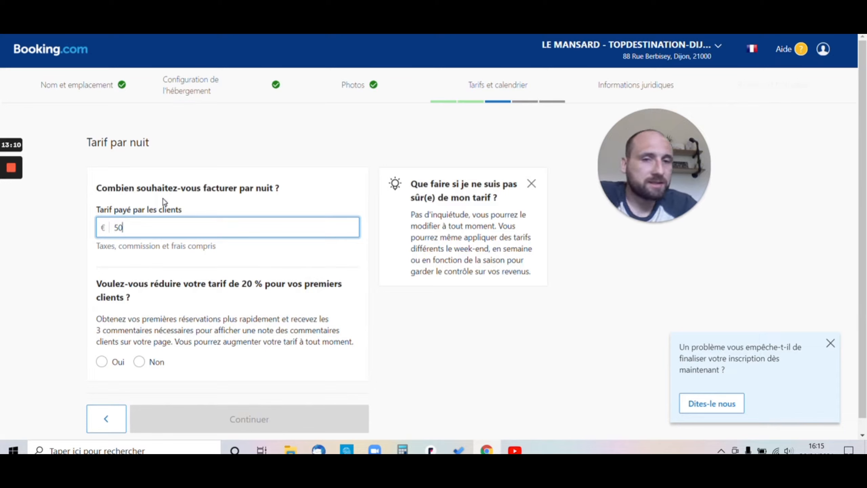
scroll(149, 388, down, 1)
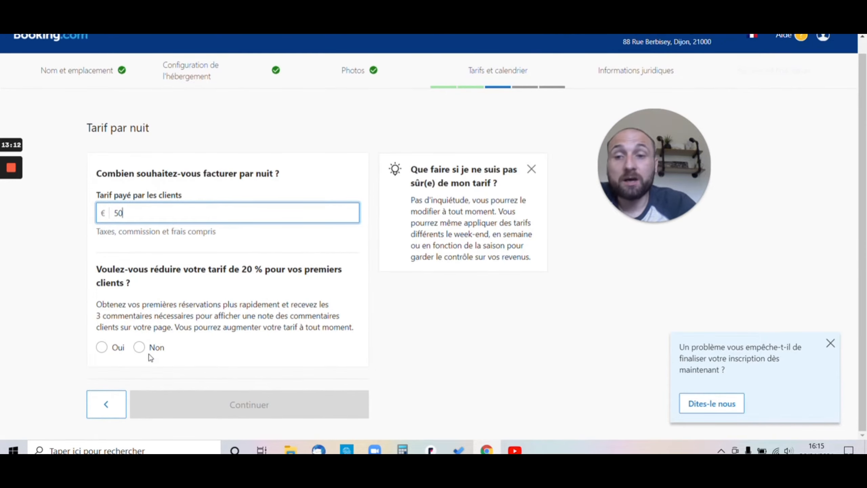
click(140, 348)
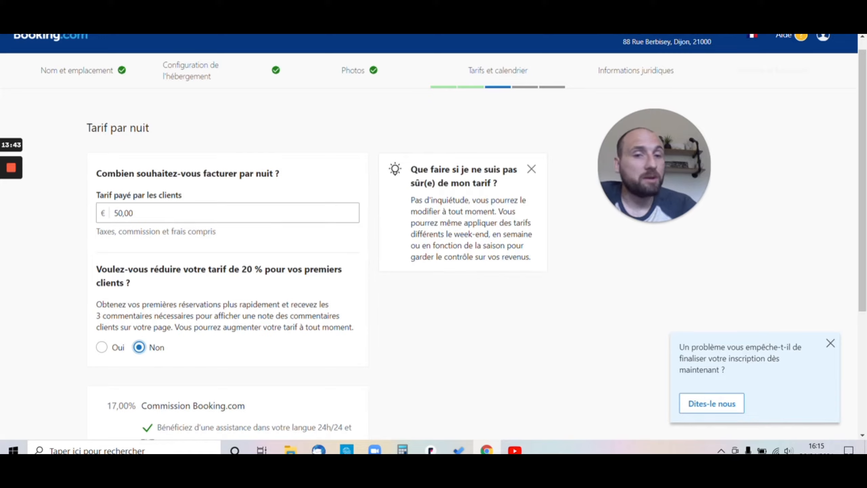
Review the Booking.com commission and the resulting revenue for the nightly rate, and continue to the rate plans
scroll(110, 245, down, 5)
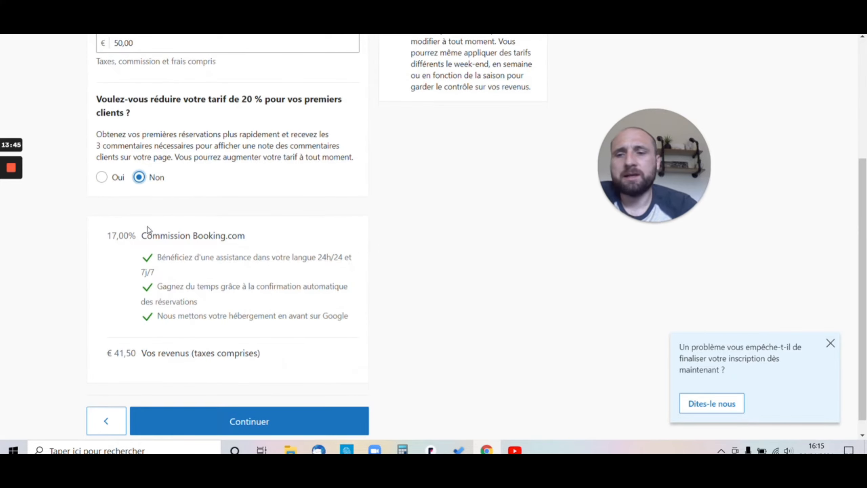
scroll(147, 230, up, 2)
click(119, 99)
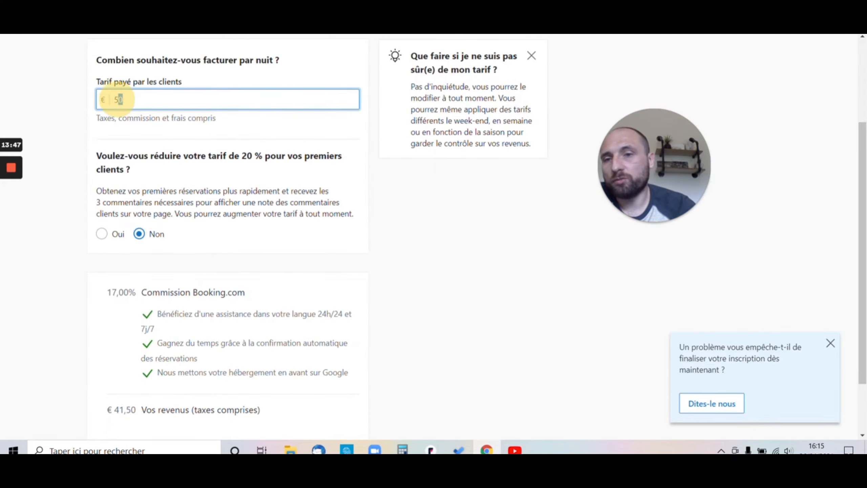
scroll(102, 359, down, 2)
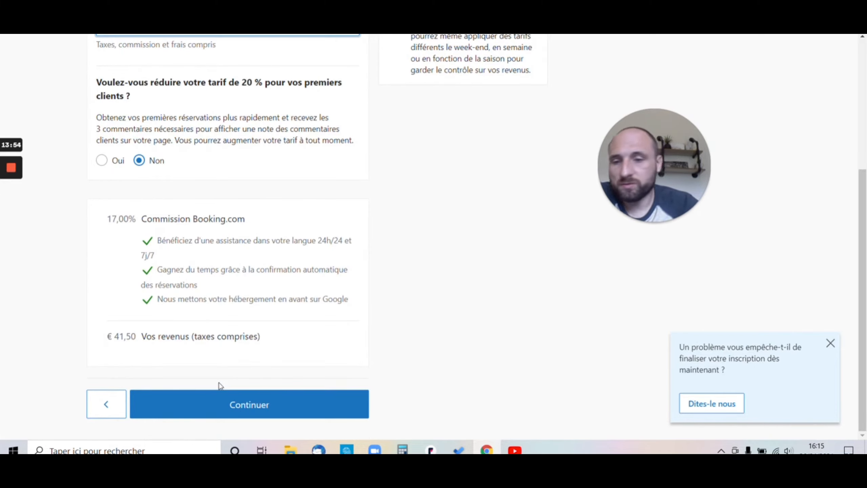
click(222, 409)
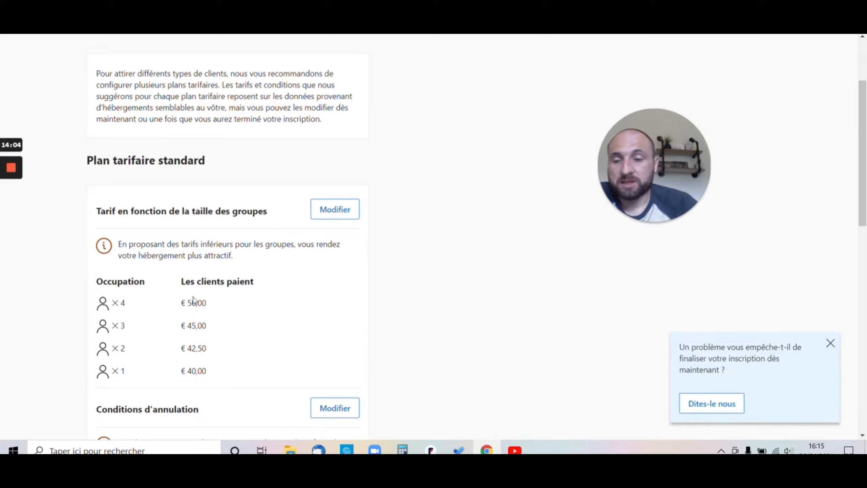
Examine the standard plan's prices for each group size, from four guests down to one
triple_click(228, 301)
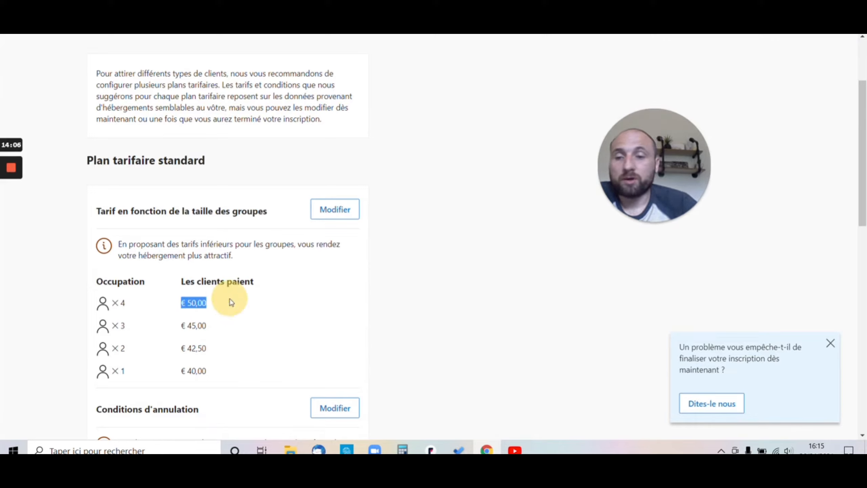
click(220, 334)
double_click(194, 325)
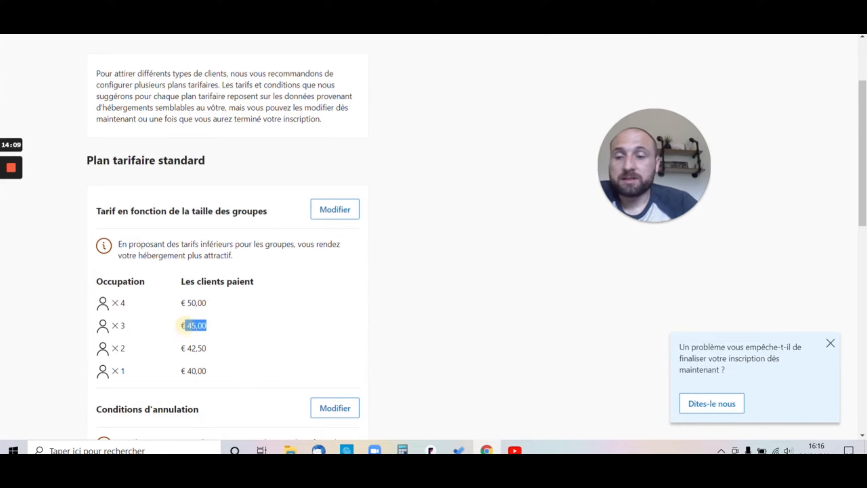
click(214, 355)
drag(207, 349, 172, 349)
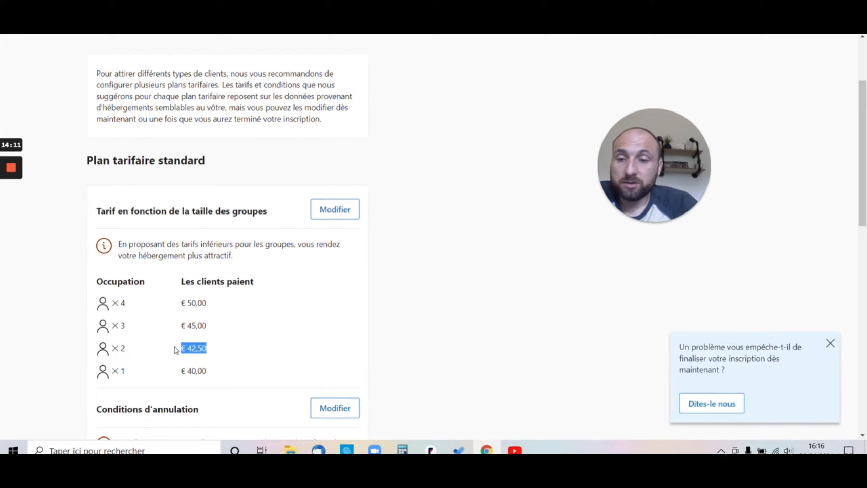
drag(215, 372, 171, 369)
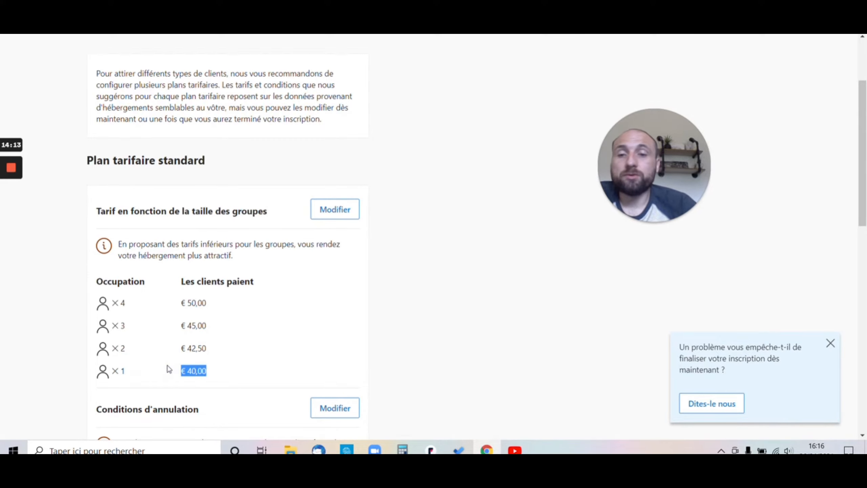
scroll(181, 289, down, 1)
scroll(181, 289, up, 1)
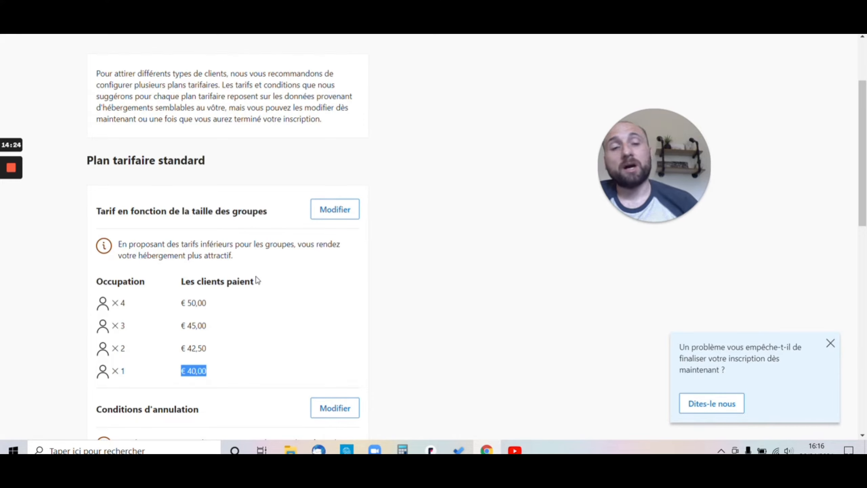
Deactivate the reduced rates for smaller groups in the standard rate plan and save the change
click(352, 215)
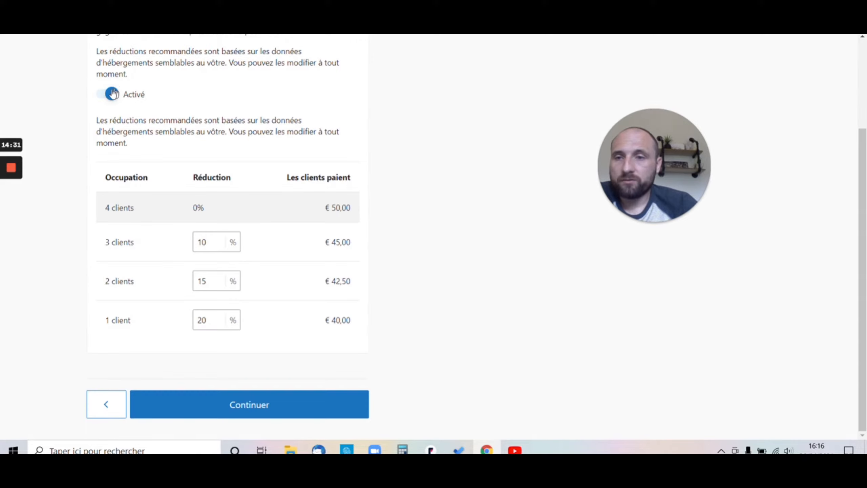
click(106, 90)
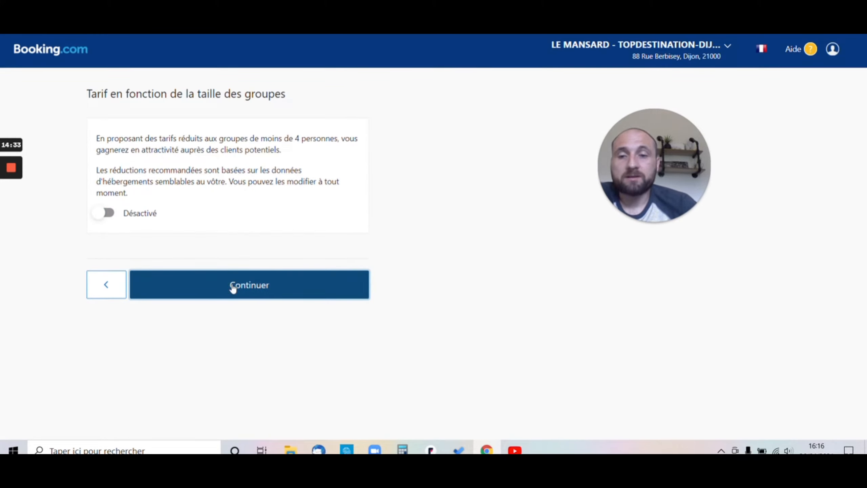
click(231, 286)
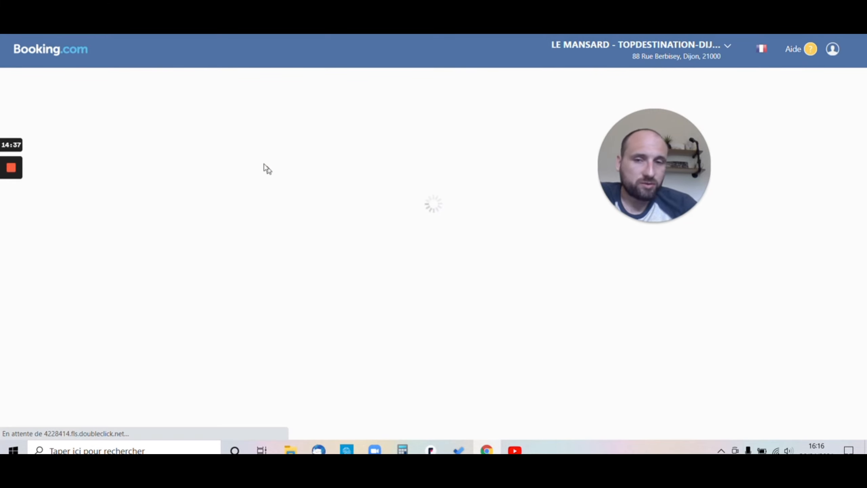
Deactivate the protection against accidental bookings in the cancellation policy, keep free cancellation until 1 day before arrival, and save
scroll(269, 307, down, 2)
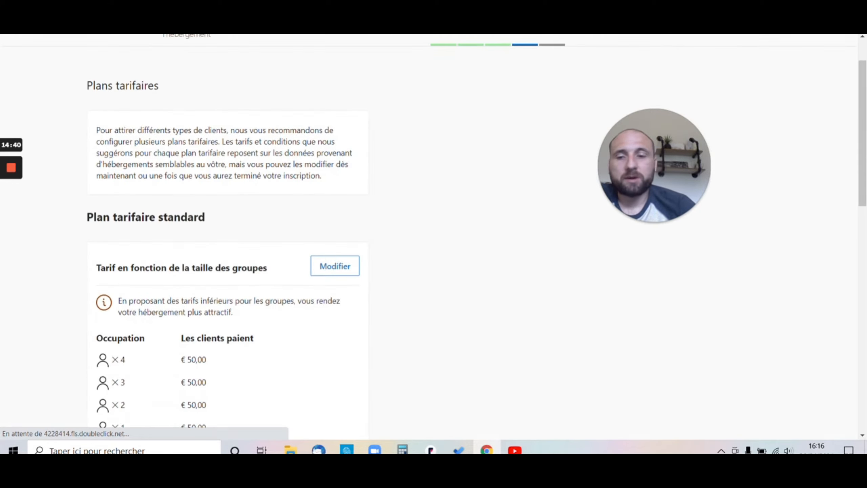
scroll(271, 300, down, 3)
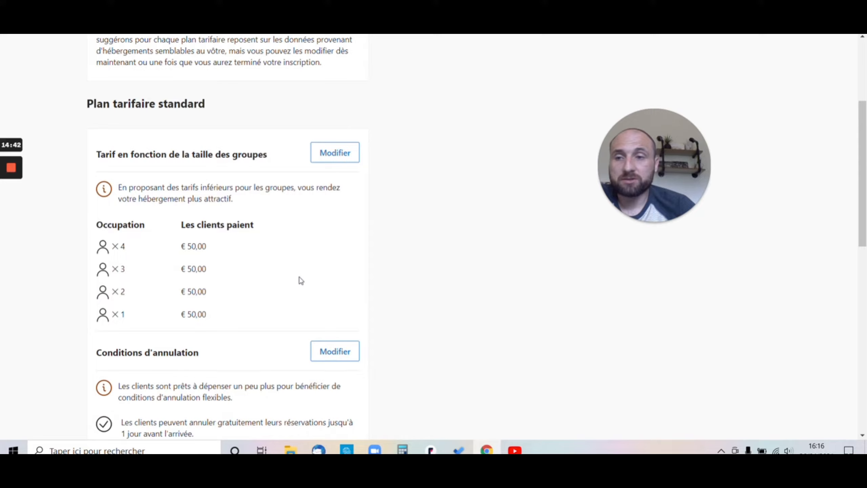
scroll(300, 281, down, 4)
click(333, 185)
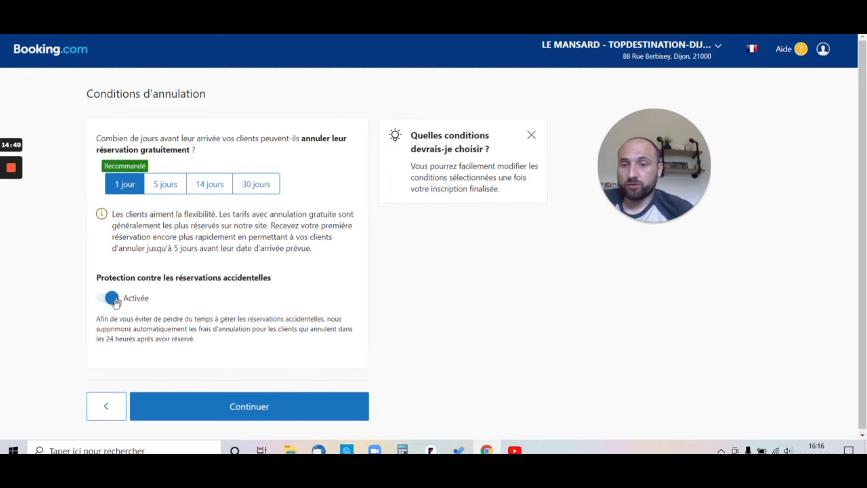
click(104, 300)
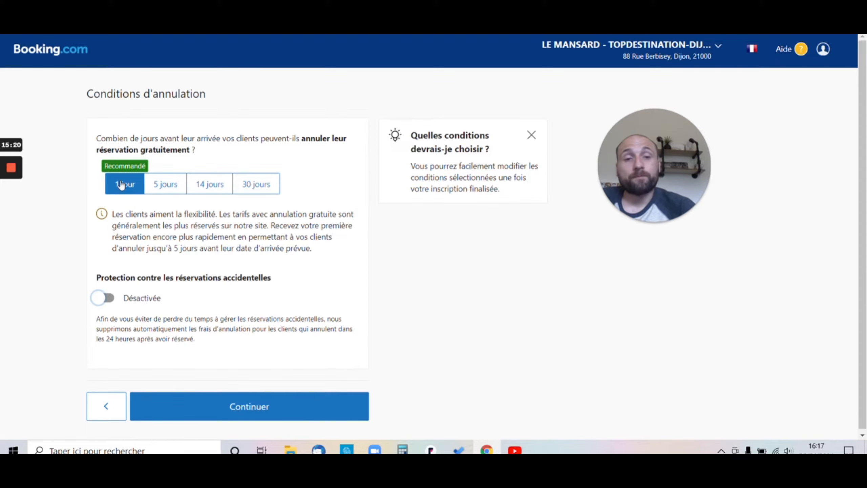
click(234, 411)
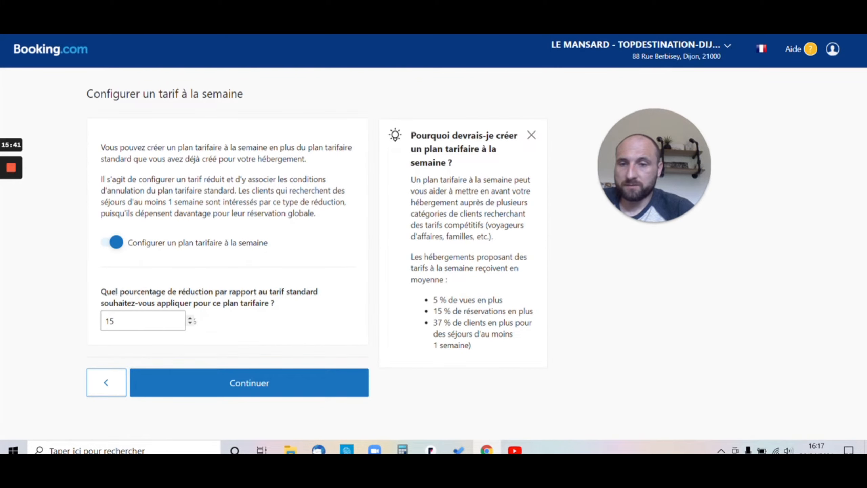
Deactivate the weekly rate plan, save it, and continue from the rate plans overview to the availability settings
click(116, 246)
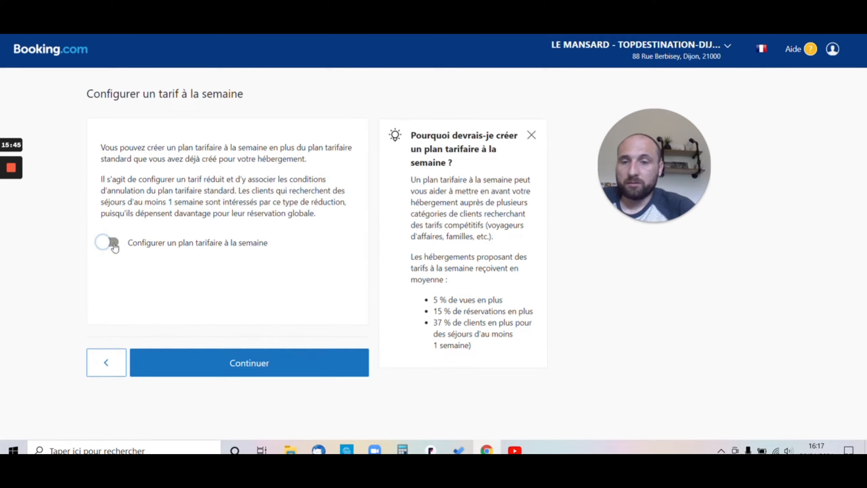
click(269, 370)
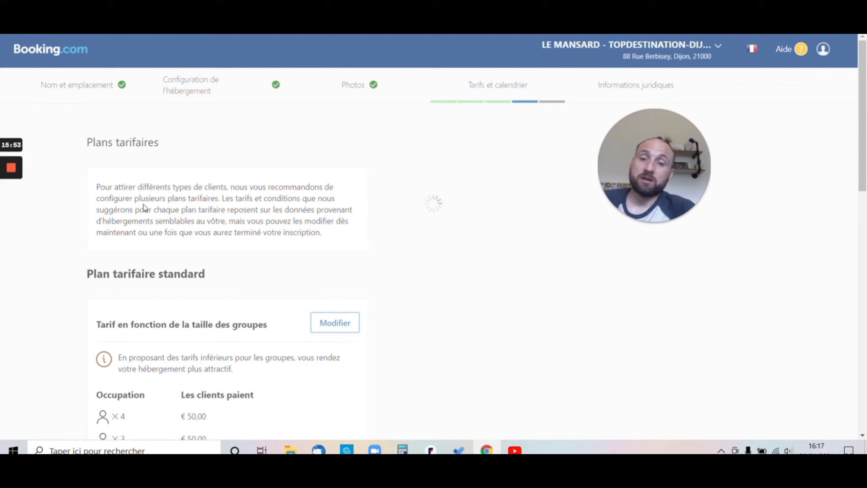
scroll(157, 291, down, 10)
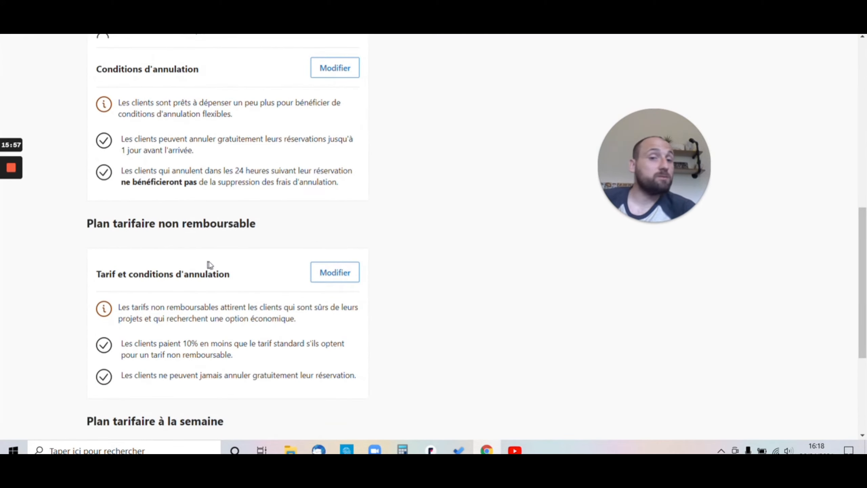
scroll(247, 247, down, 5)
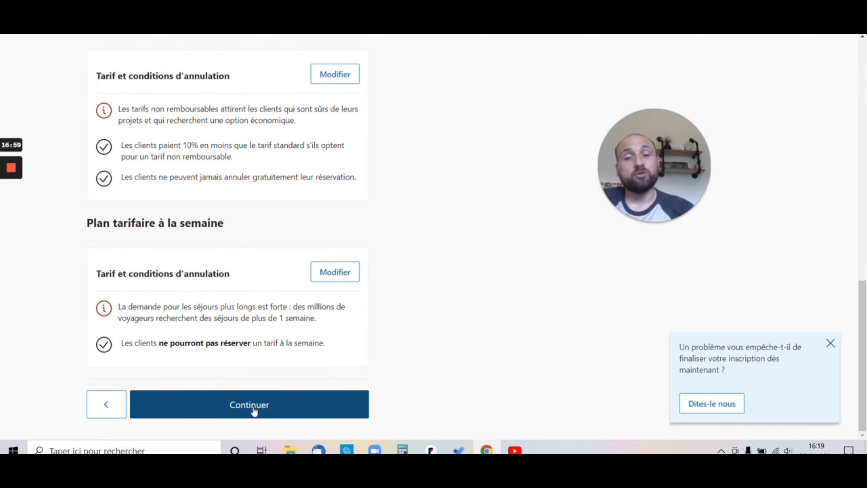
click(254, 411)
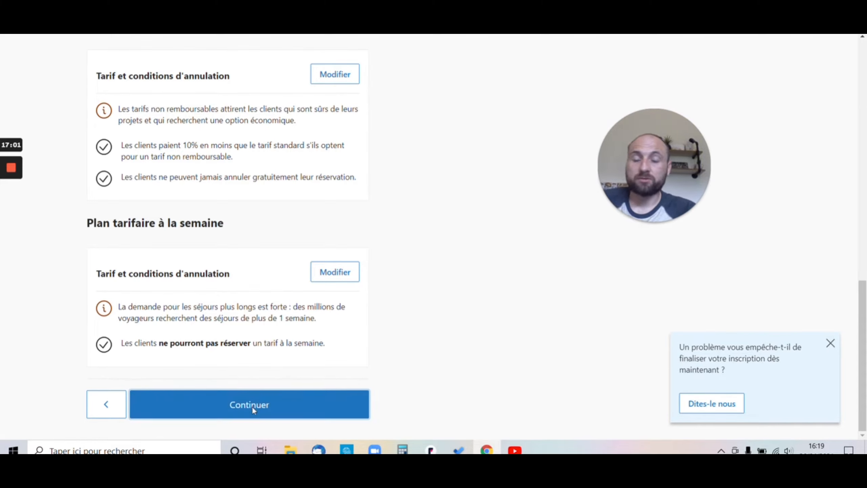
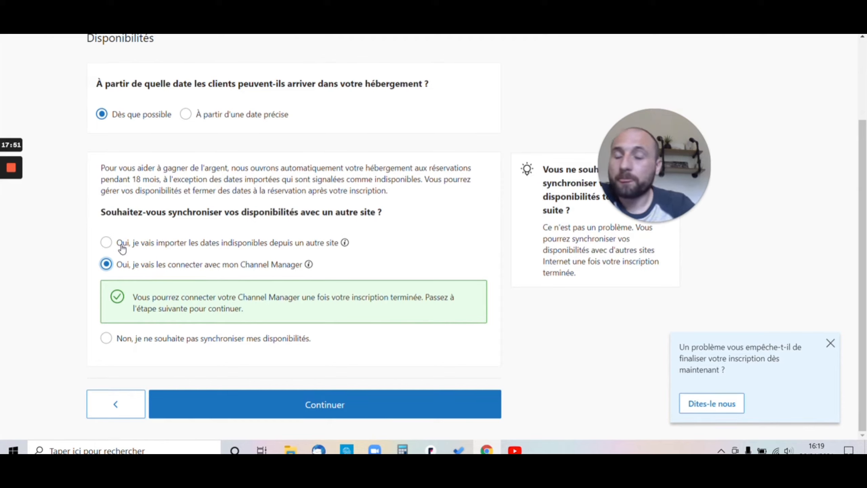
Compare the availability synchronisation options, choose to connect with a Channel Manager, and continue to the legal information
click(150, 243)
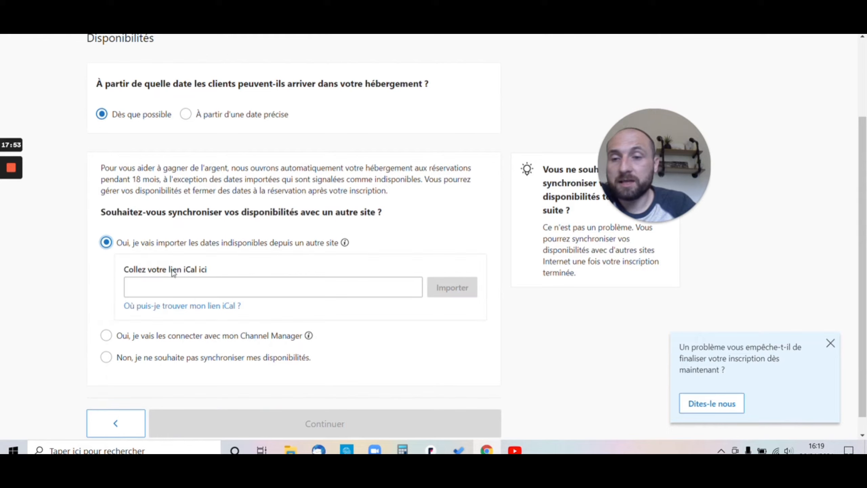
click(107, 336)
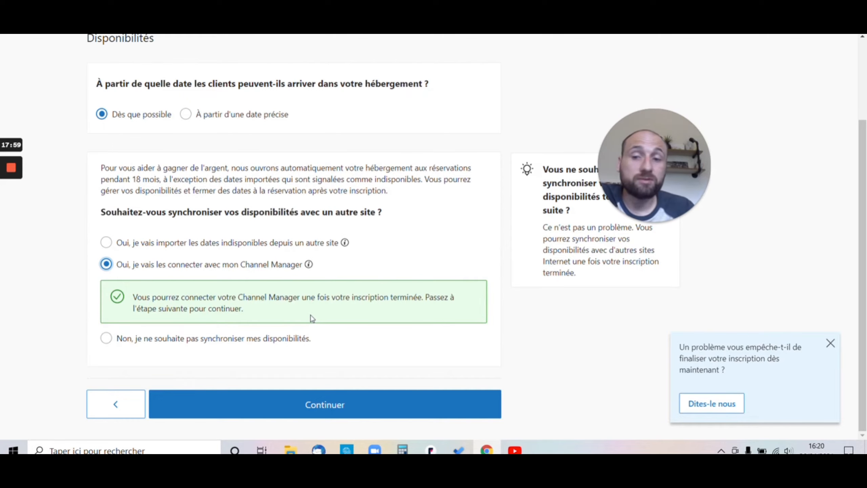
click(230, 339)
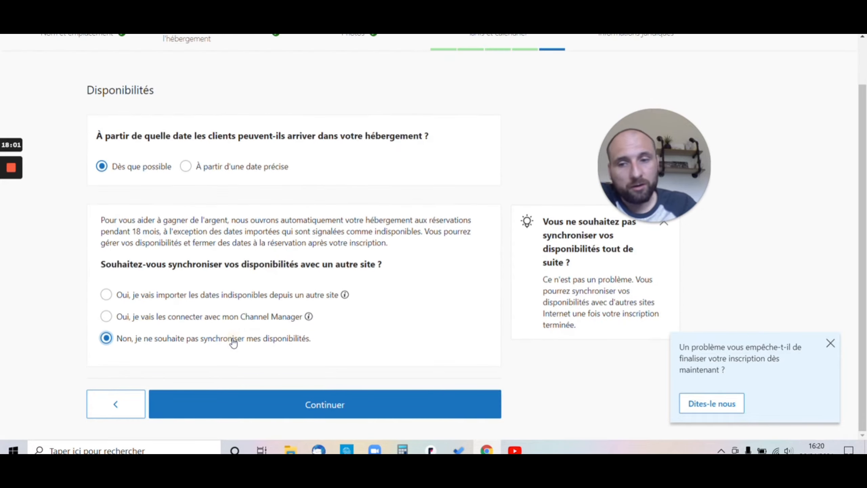
click(248, 322)
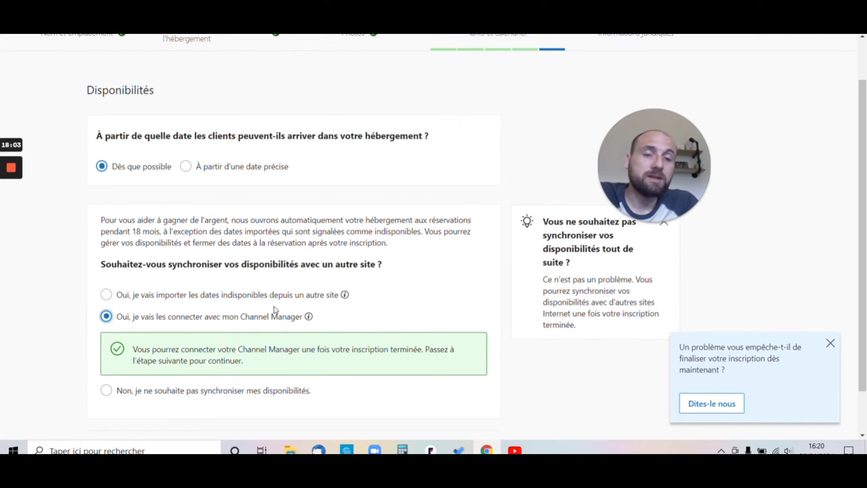
scroll(276, 311, down, 2)
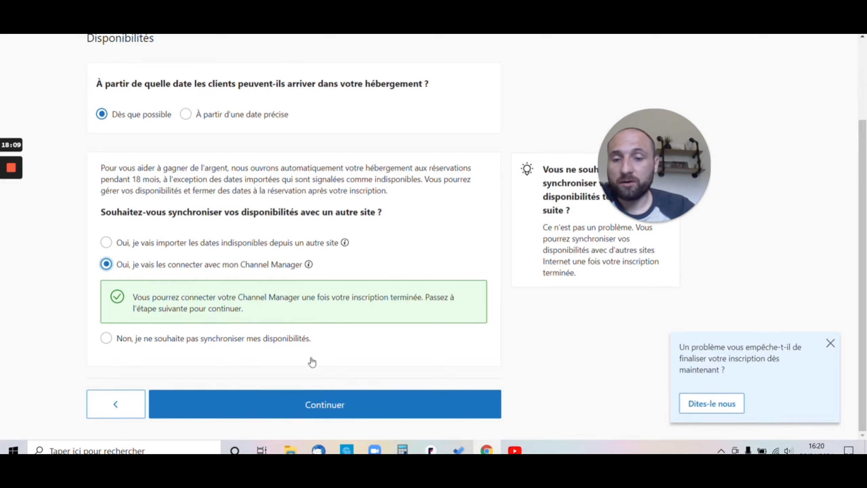
click(304, 407)
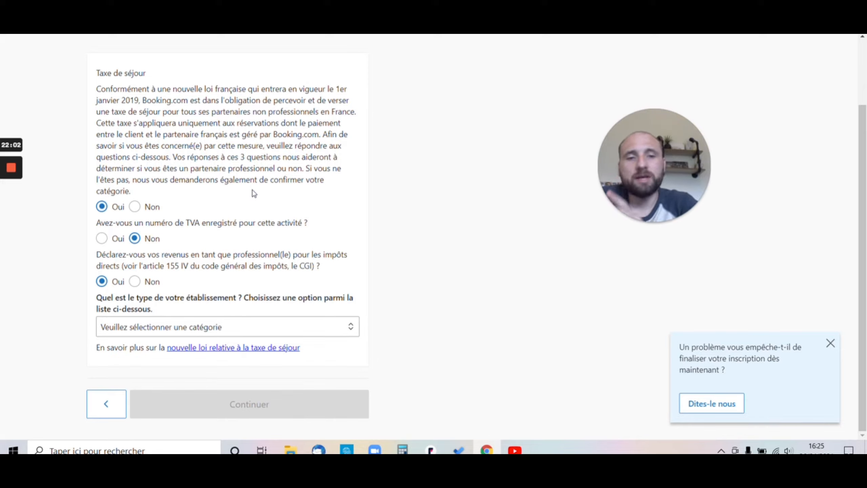
Review the tourist tax questions, set the establishment type to Les meublés de tourisme, and continue
drag(142, 100, 320, 112)
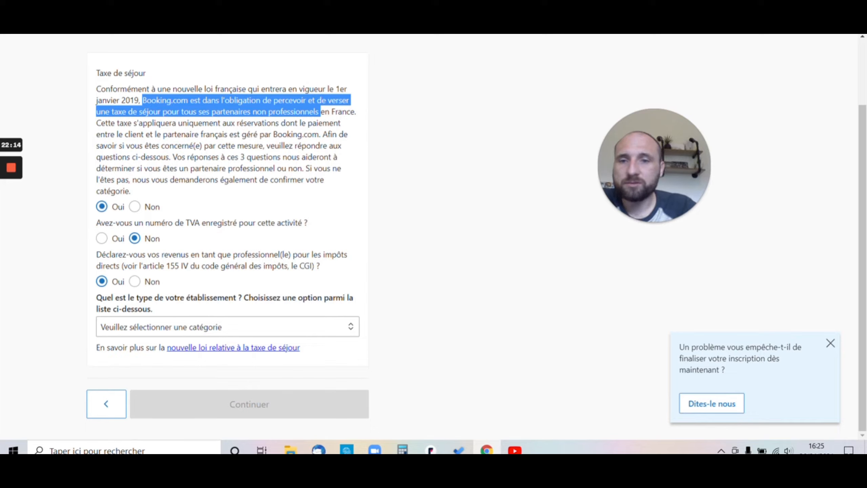
drag(294, 123, 314, 135)
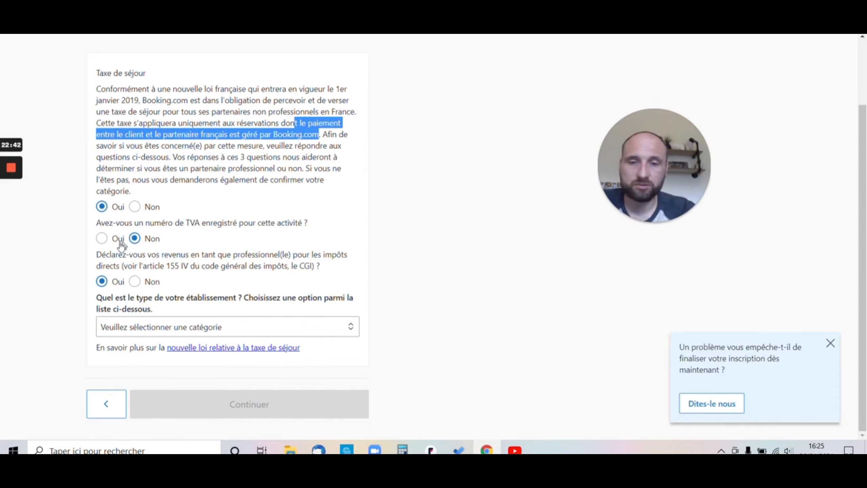
click(388, 209)
drag(97, 222, 319, 227)
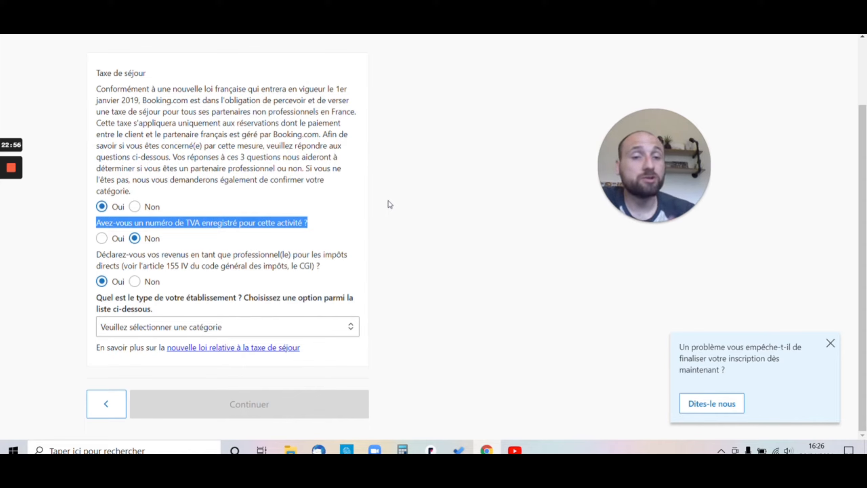
click(144, 328)
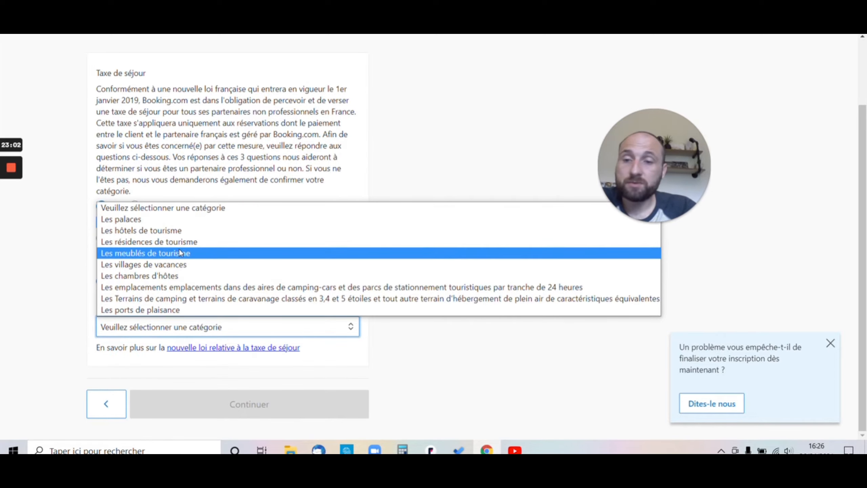
click(178, 256)
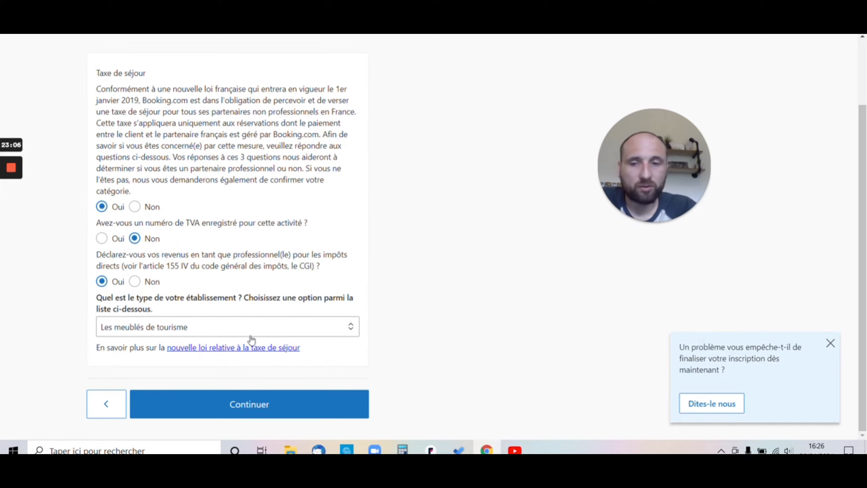
click(253, 332)
click(57, 305)
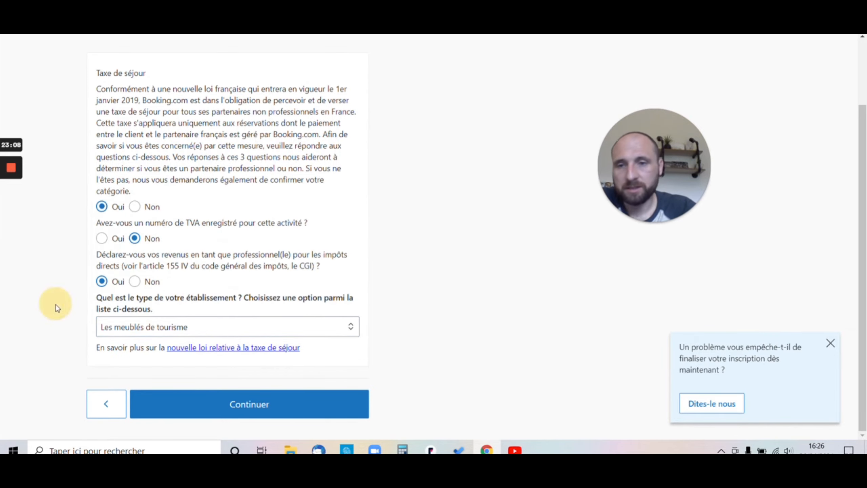
click(244, 408)
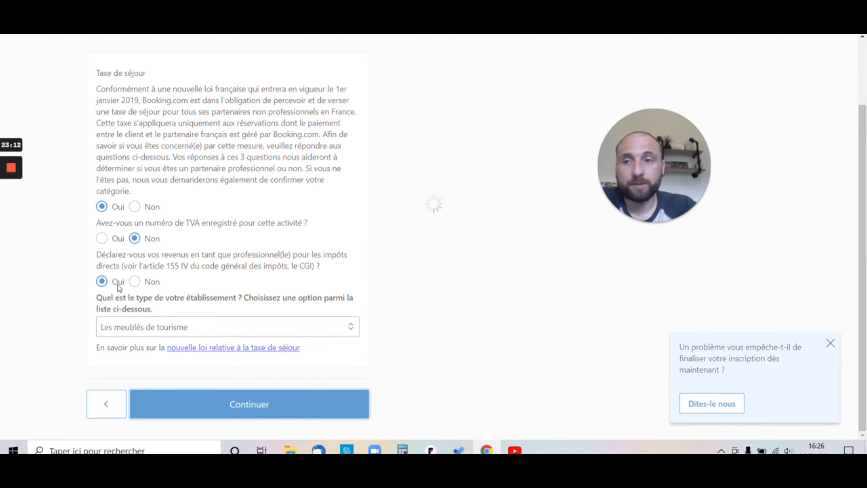
Attest that the accommodation activity is legal, accept the general terms of service, and open the property for bookings
click(106, 266)
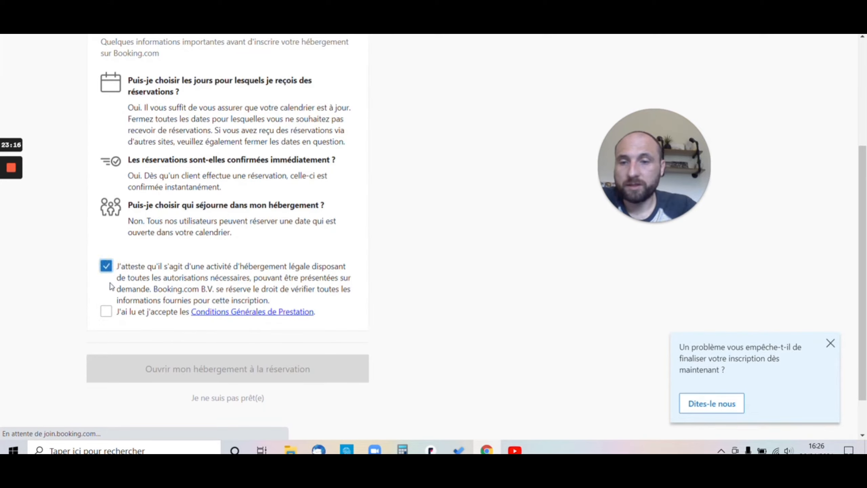
click(106, 311)
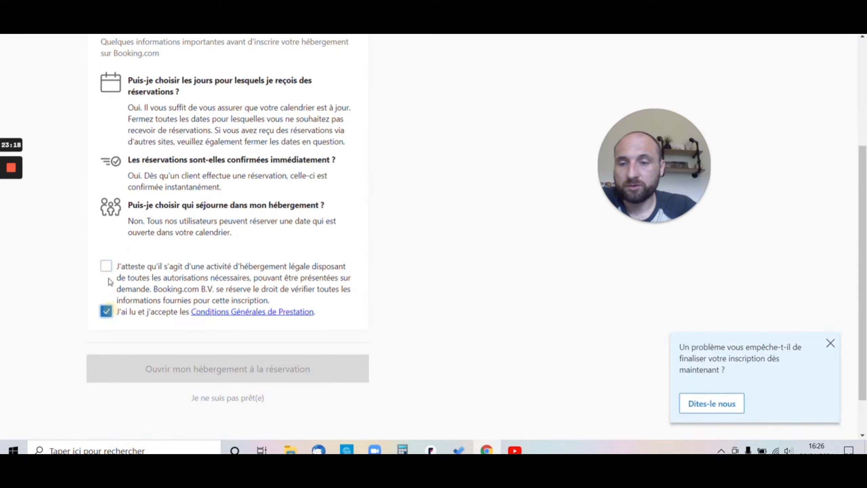
click(106, 266)
click(211, 372)
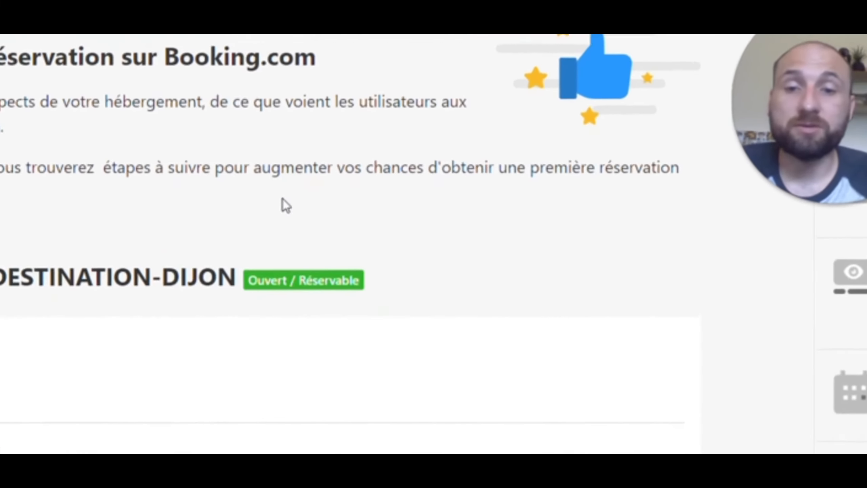
Check the booking status of LE MANSARD - TOPDESTINATION-DIJON on the property's home page
drag(290, 309, 349, 302)
drag(364, 262, 307, 266)
click(397, 262)
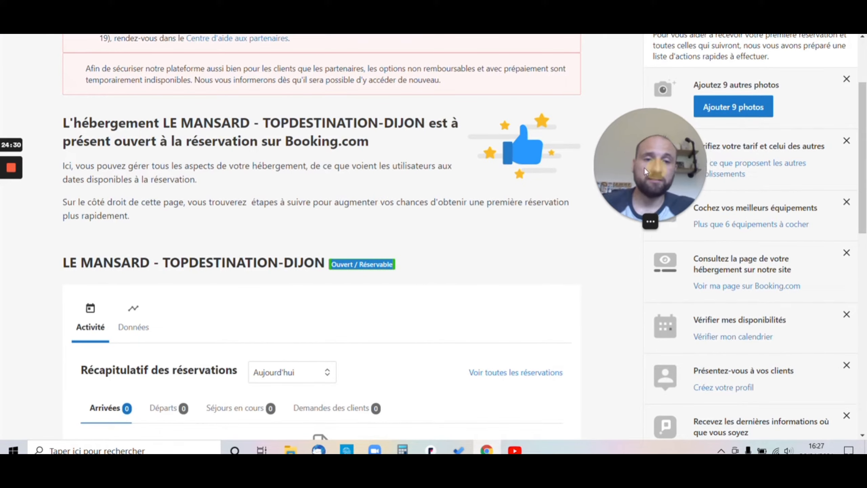
drag(643, 166, 515, 158)
scroll(390, 257, up, 4)
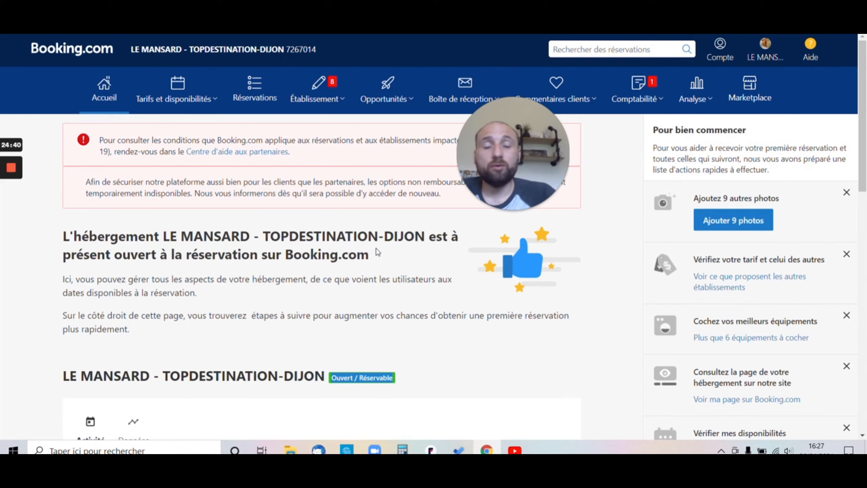
Open the account's connectivity provider settings and start searching for a provider
click(717, 46)
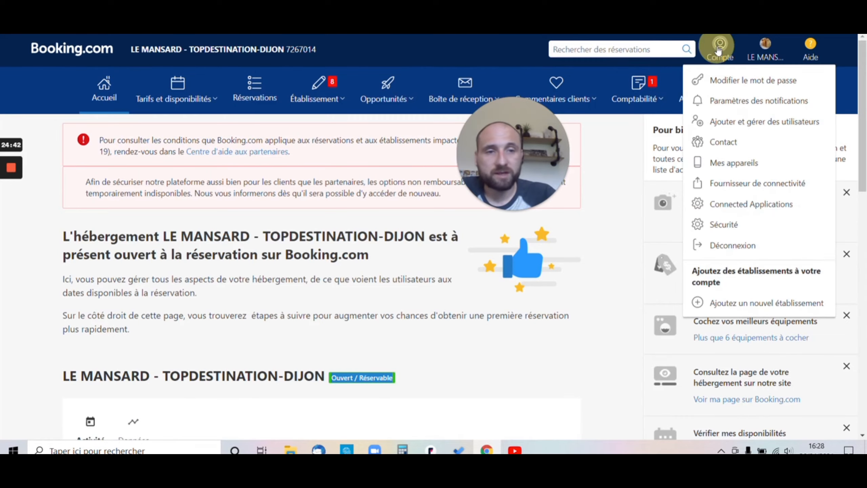
click(730, 187)
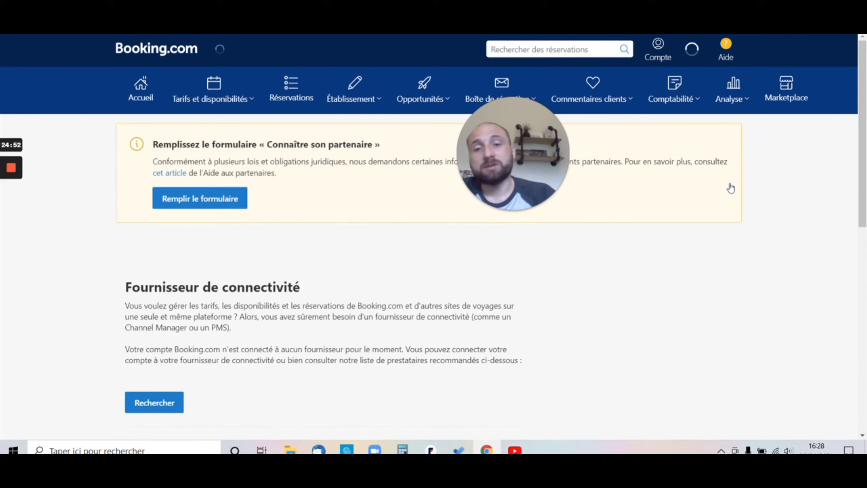
scroll(232, 249, down, 2)
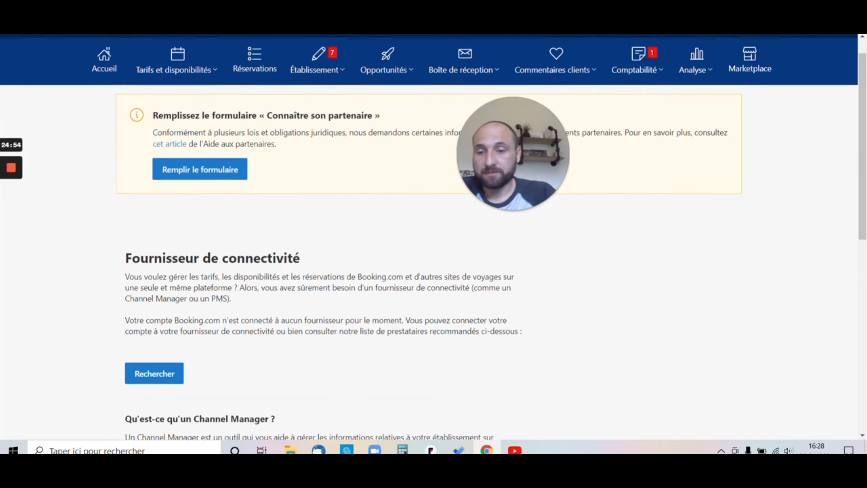
click(159, 355)
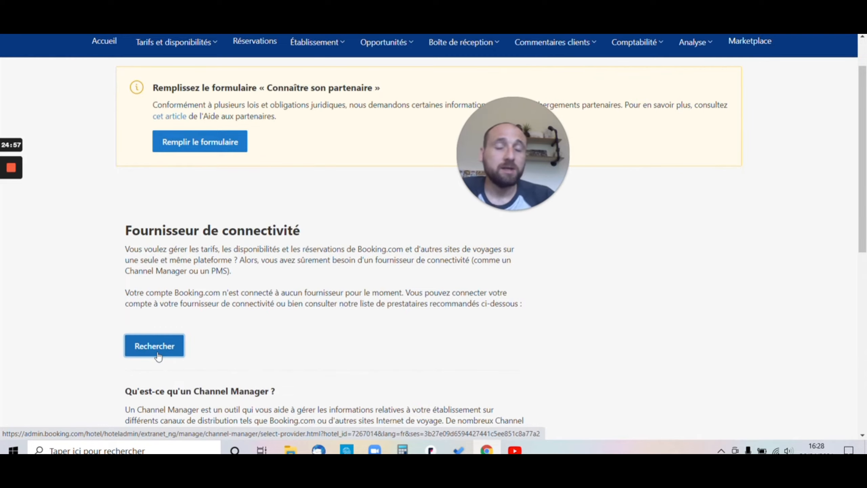
click(158, 356)
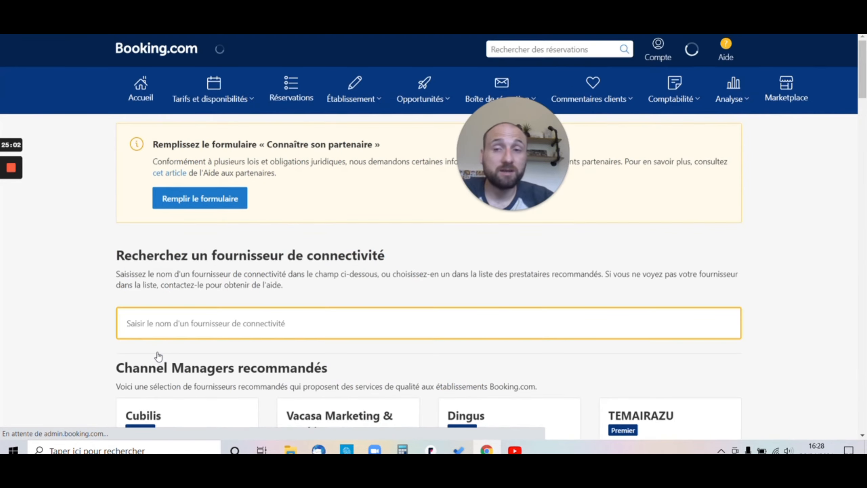
Try searching the connectivity providers for beds24 and superhote, and clear the search
click(145, 323)
text(beds24)
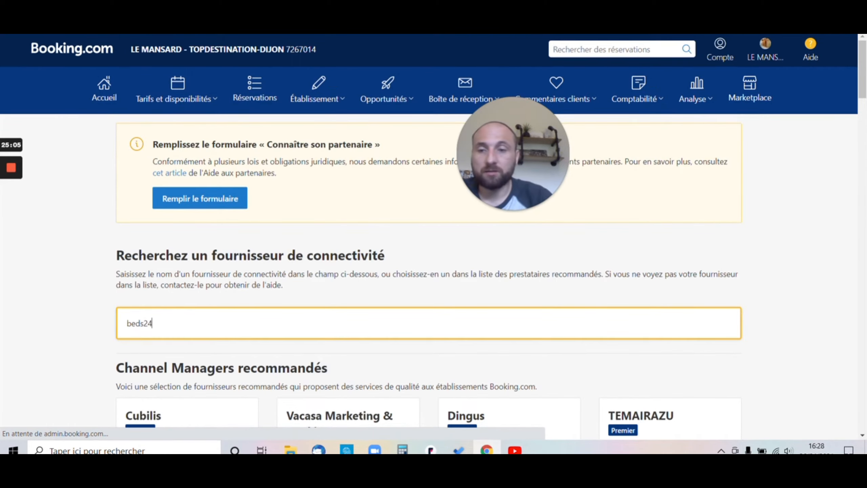
scroll(154, 316, down, 3)
drag(154, 210, 90, 213)
text(superhote)
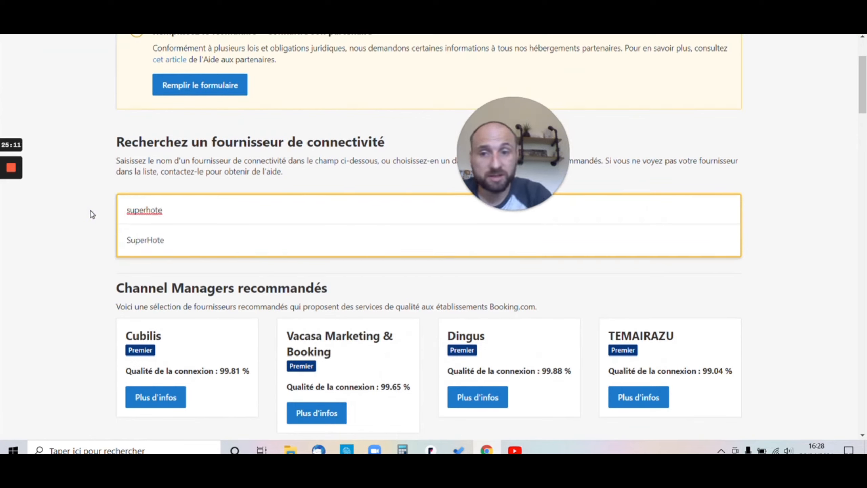
key(BackSpace)
key(BackSpace)
key(BackSpace)
key(BackSpace)
key(BackSpace)
key(BackSpace)
key(BackSpace)
key(BackSpace)
Search for beds24, choose it as the connectivity provider with all its features selected, and continue to the XML service agreement
text(beds24)
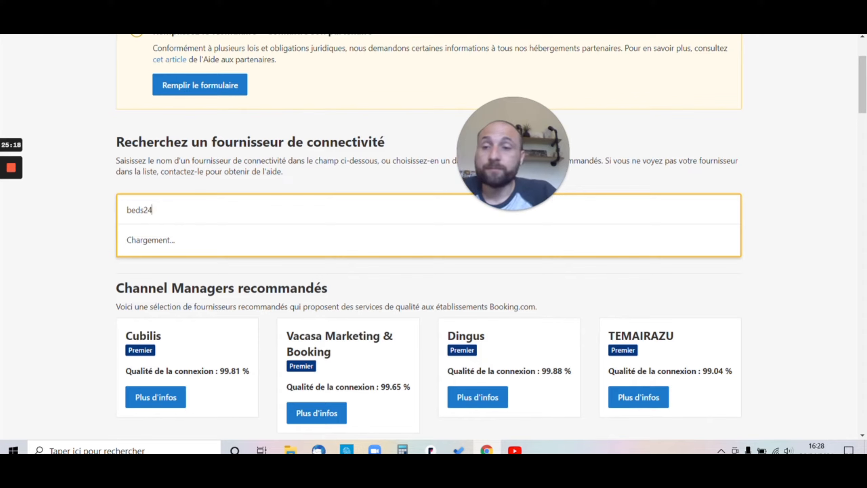
click(151, 243)
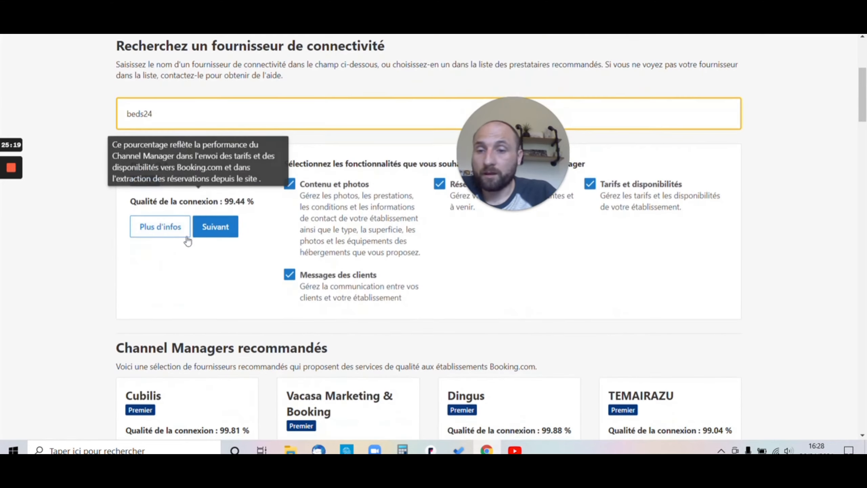
click(227, 226)
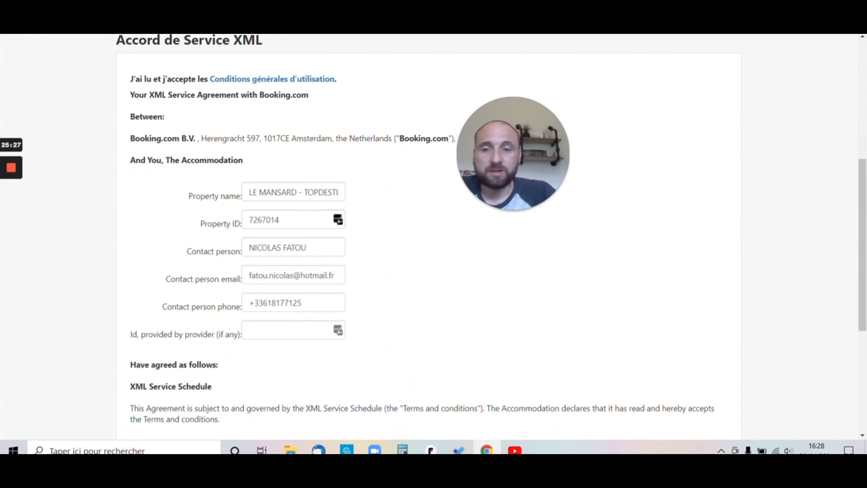
Copy the property ID from the XML service agreement, agree to the general terms of use, and accept the agreement
double_click(252, 219)
key(ctrl+c)
scroll(433, 236, down, 3)
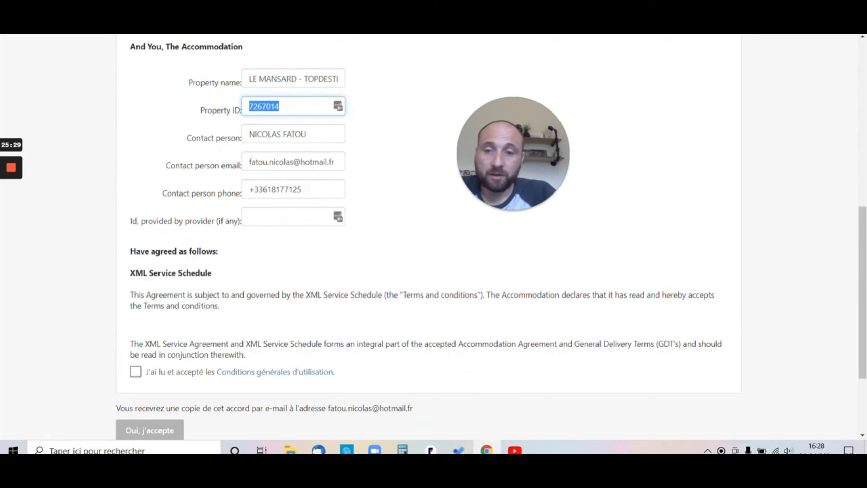
click(136, 372)
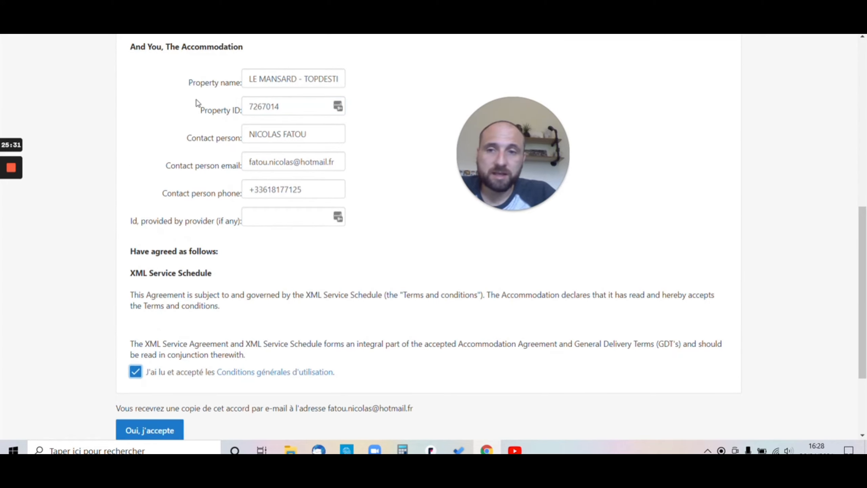
drag(201, 110, 239, 111)
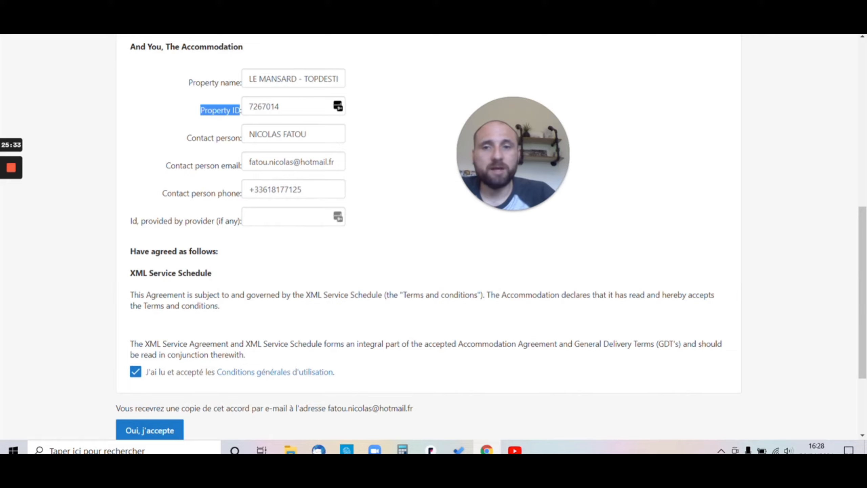
scroll(193, 356, down, 3)
click(154, 315)
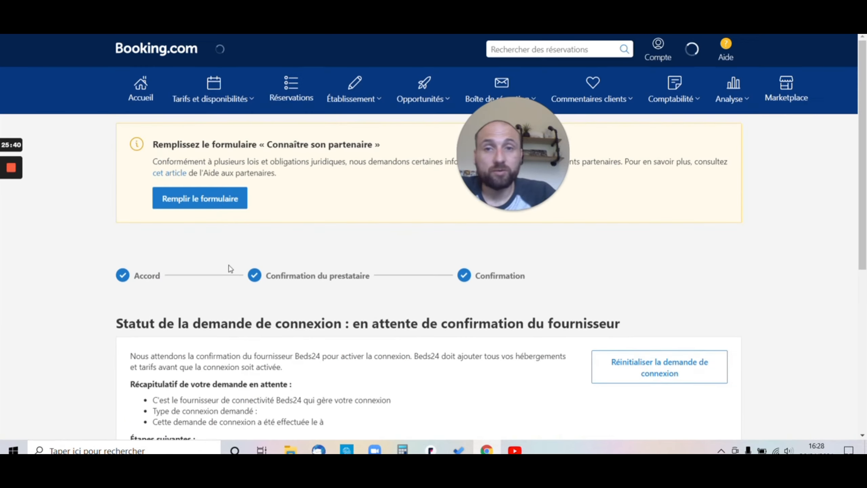
Keep the automatic connection to the provider with confirmation in the extranet inbox, and save the connection request settings
scroll(241, 222, down, 5)
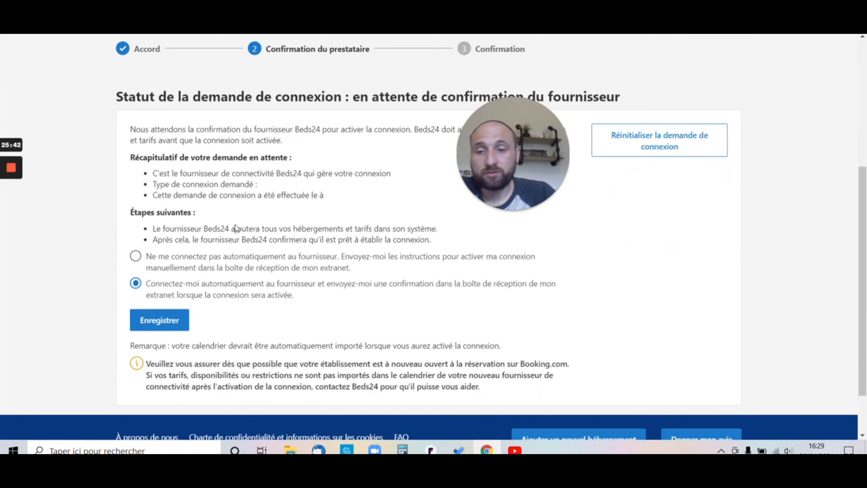
click(161, 327)
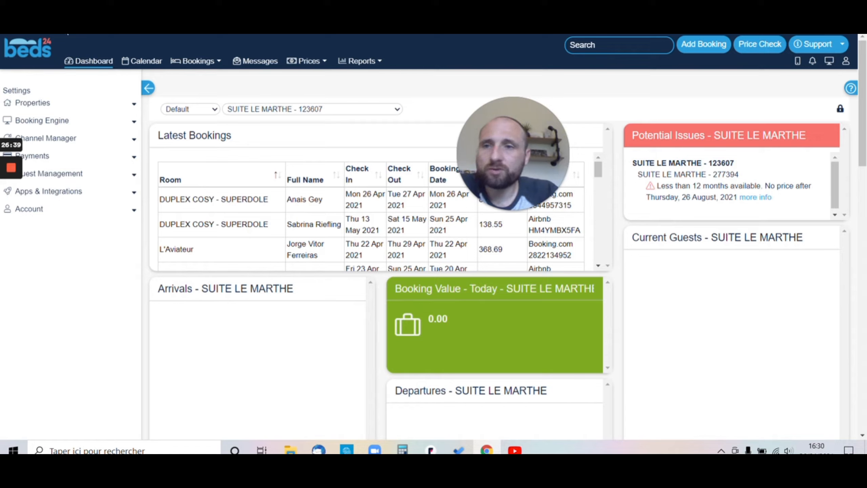
Switch to Beds24 and load the Booking.com channel settings for the property LE MANSARD - Topdestation-Dijon
click(136, 140)
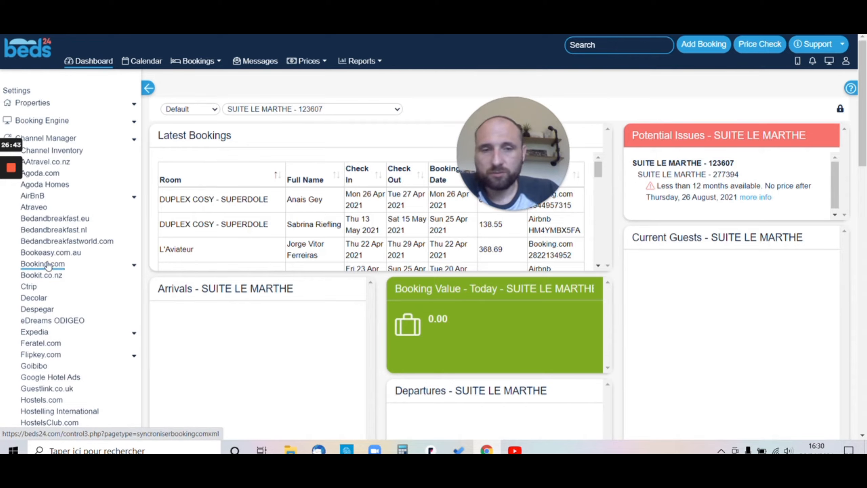
click(48, 265)
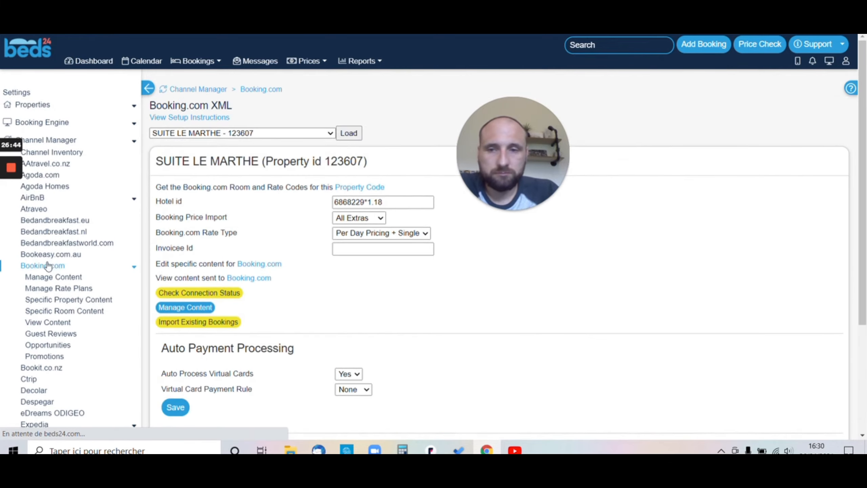
click(236, 133)
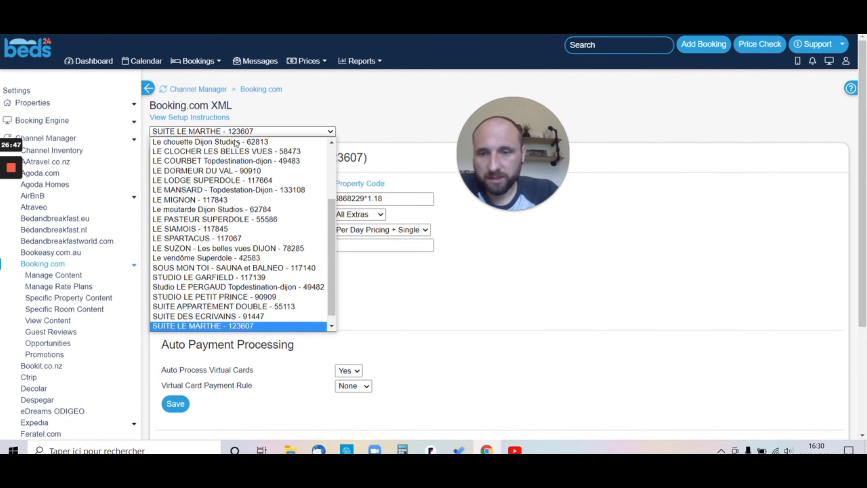
scroll(235, 238, down, 1)
scroll(235, 198, up, 3)
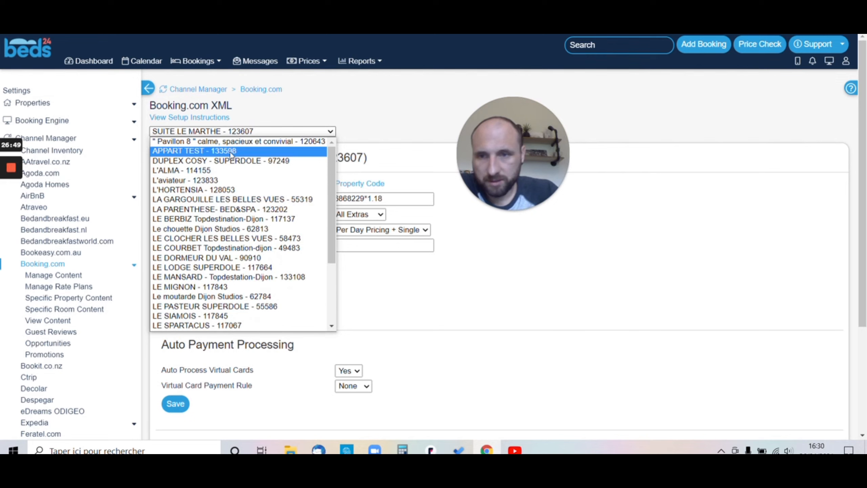
click(229, 277)
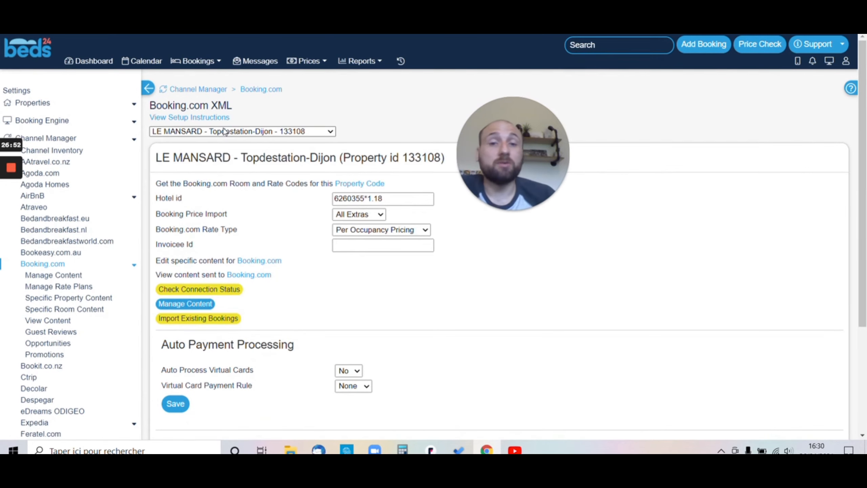
Replace the number in the hotel id with the copied Booking.com property ID, keeping the *1.18 multiplier
drag(364, 198, 328, 201)
key(ctrl+v)
scroll(261, 250, down, 3)
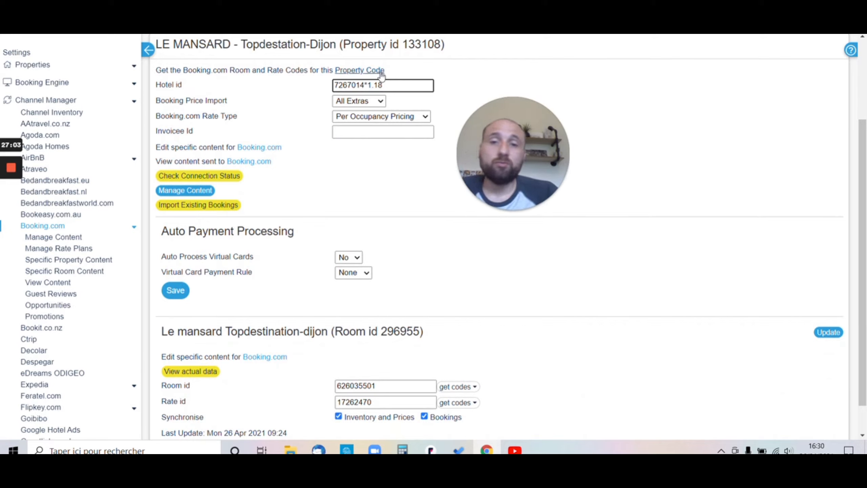
drag(383, 84, 368, 85)
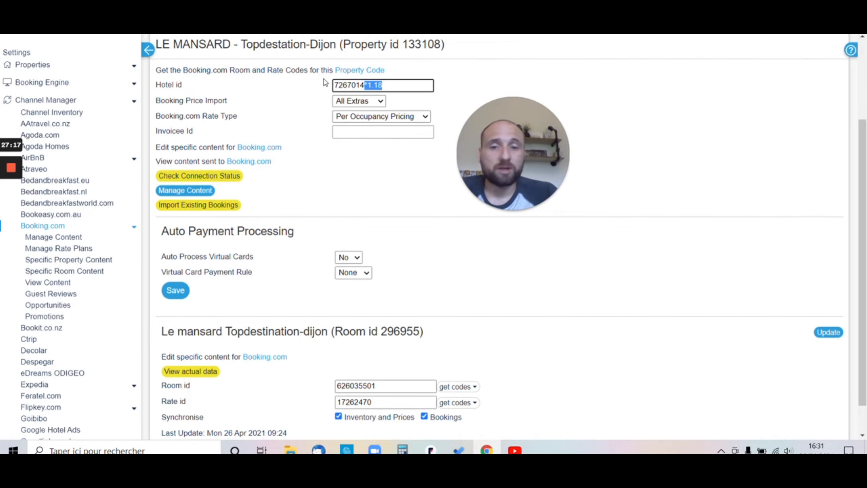
Save the channel settings, fetch and select the room id and rate id codes for Le mansard Topdestination-dijon, and save the room mapping
scroll(321, 175, down, 1)
click(174, 414)
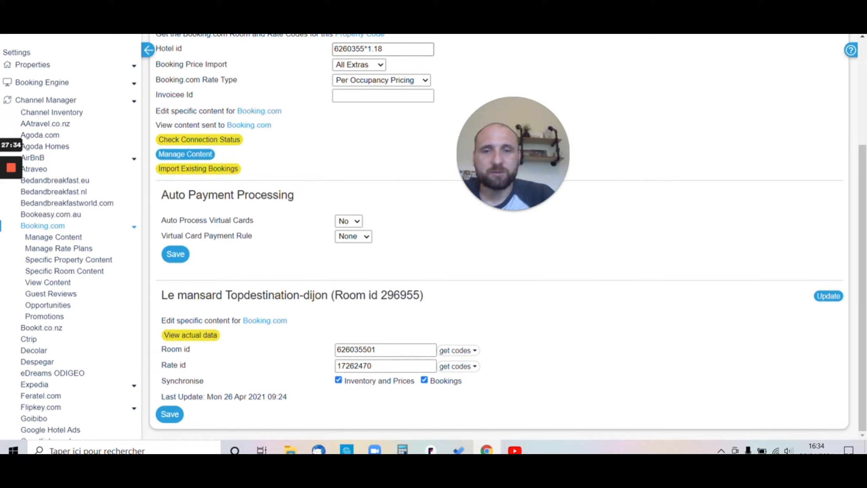
click(457, 354)
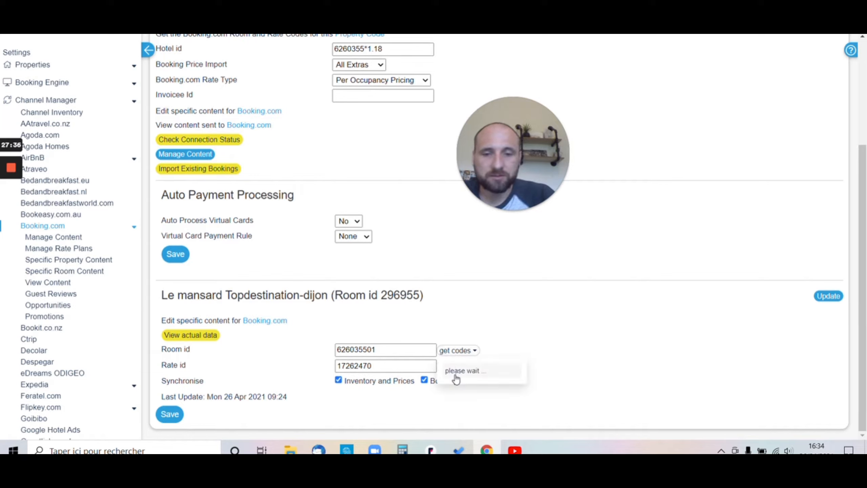
click(457, 374)
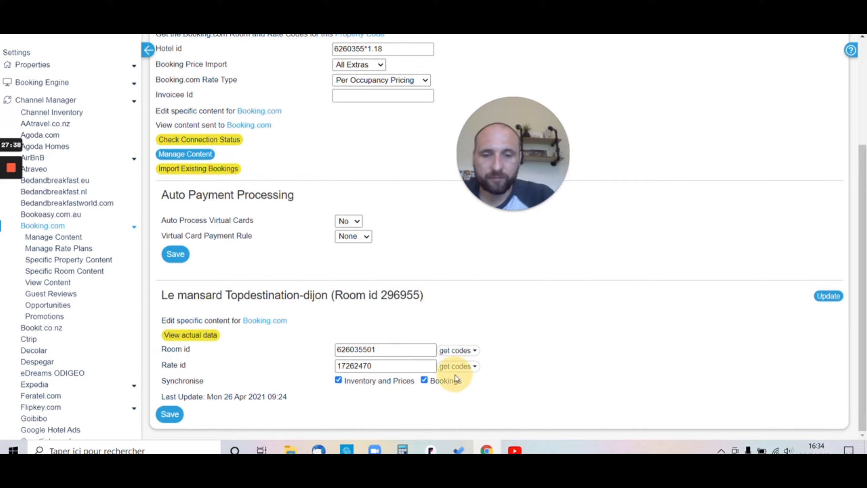
click(455, 366)
click(454, 386)
click(170, 414)
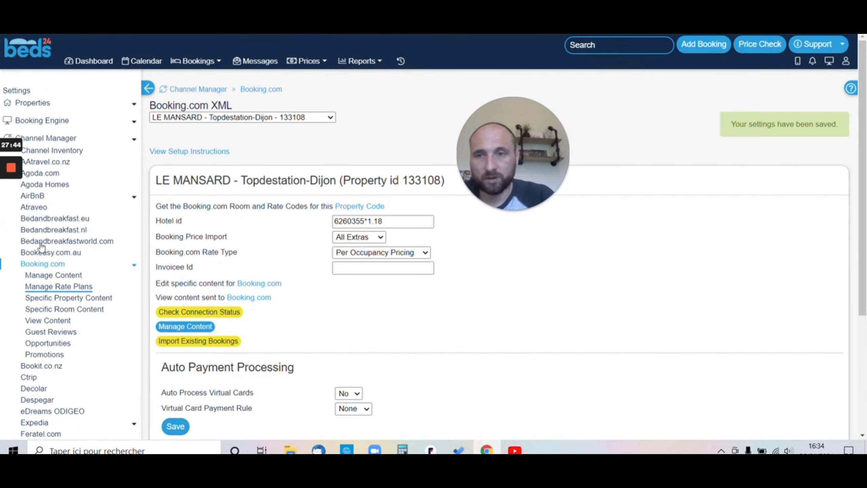
mouse_move(9, 169)
click(11, 213)
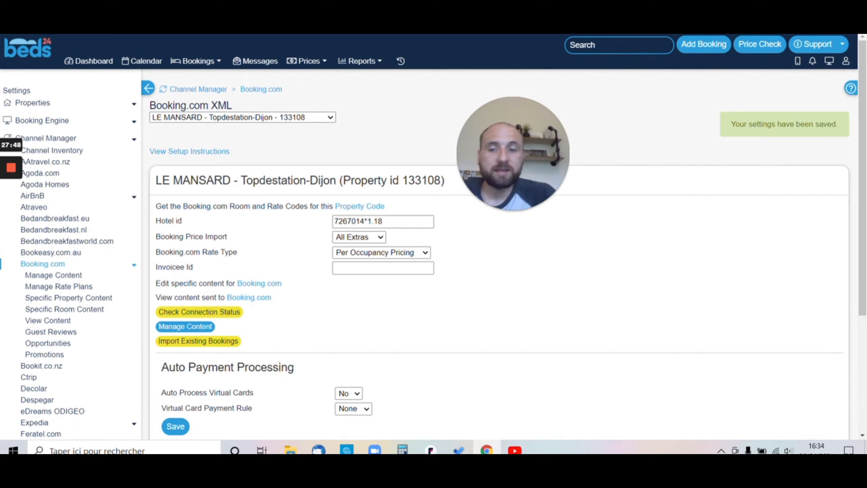
Check the saved hotel, room and rate ids for LE MANSARD, and open the Beds24 calendar to examine its availability
scroll(318, 208, down, 3)
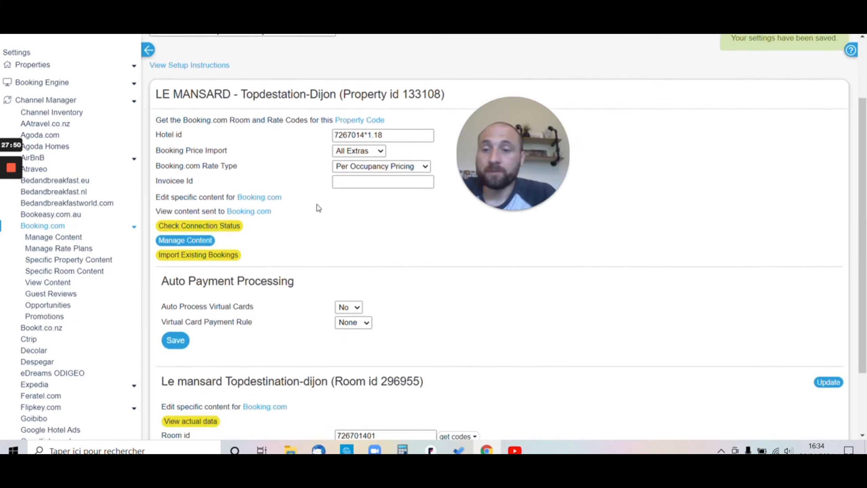
scroll(317, 208, down, 2)
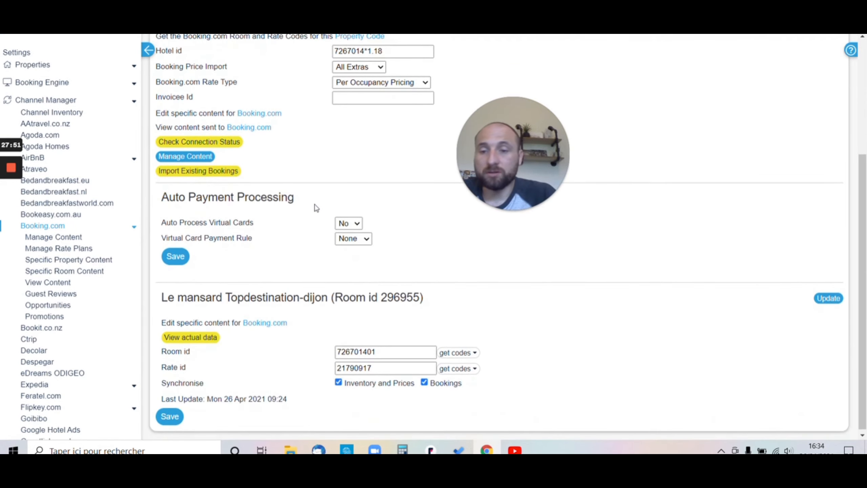
scroll(317, 207, up, 5)
click(149, 62)
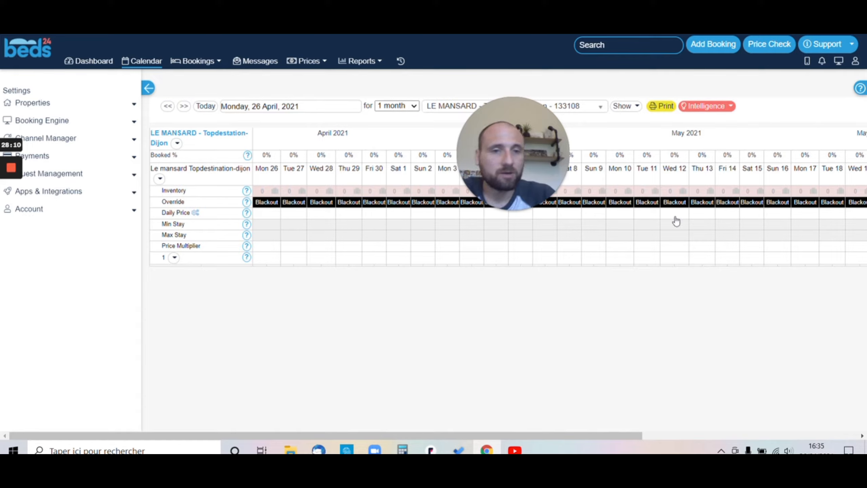
Switch to the Booking.com extranet and examine the availability calendar of Appartement 1 Chambre
click(195, 7)
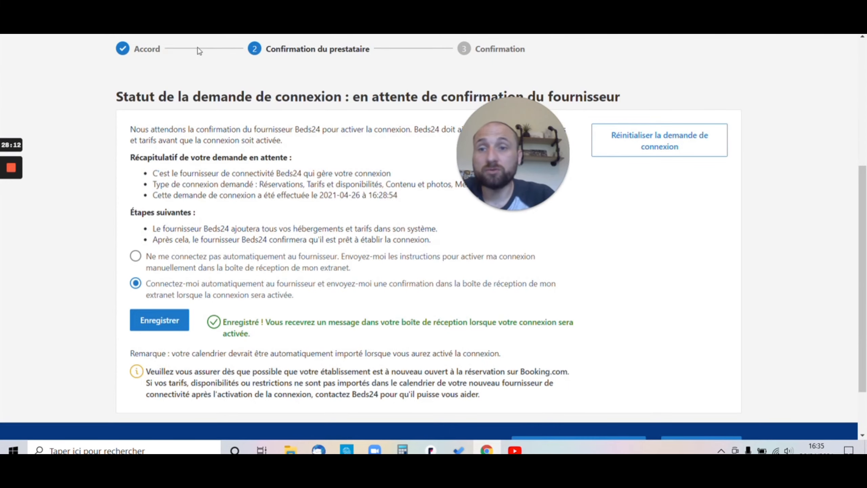
scroll(171, 158, up, 5)
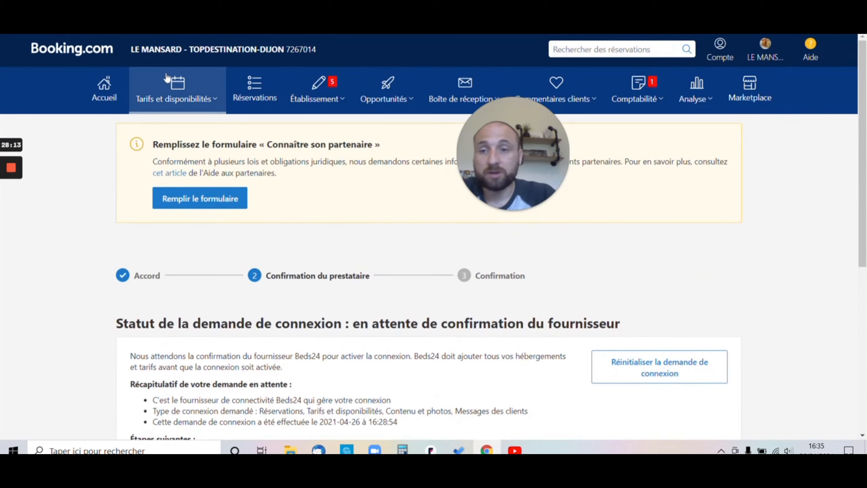
click(171, 84)
click(176, 130)
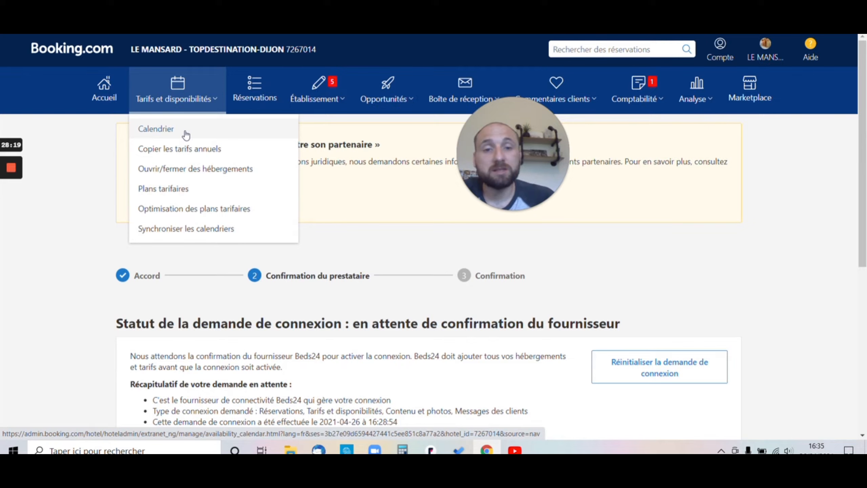
click(186, 134)
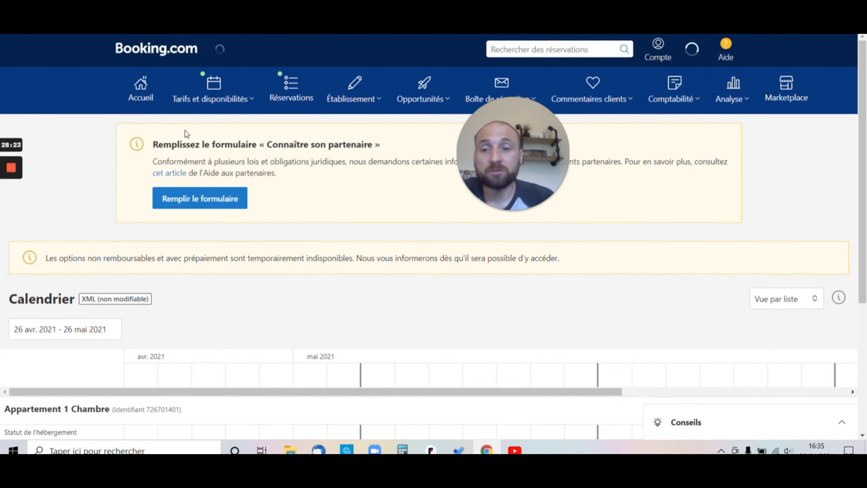
scroll(192, 134, down, 3)
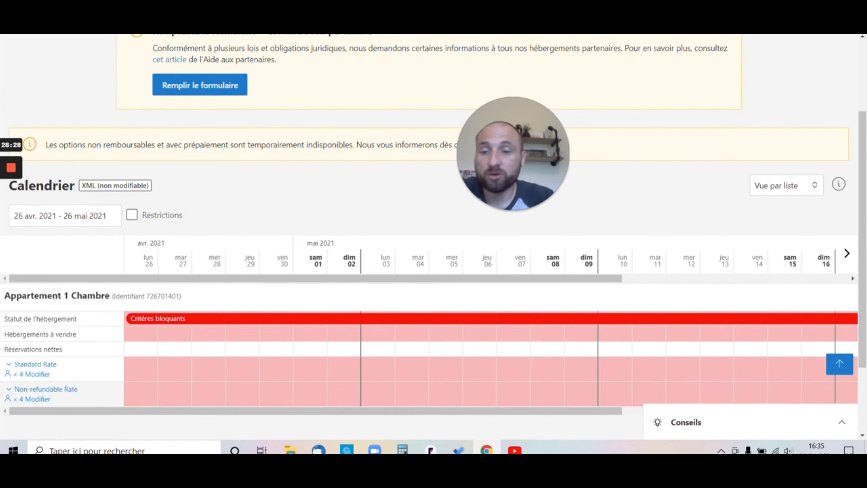
scroll(156, 253, down, 2)
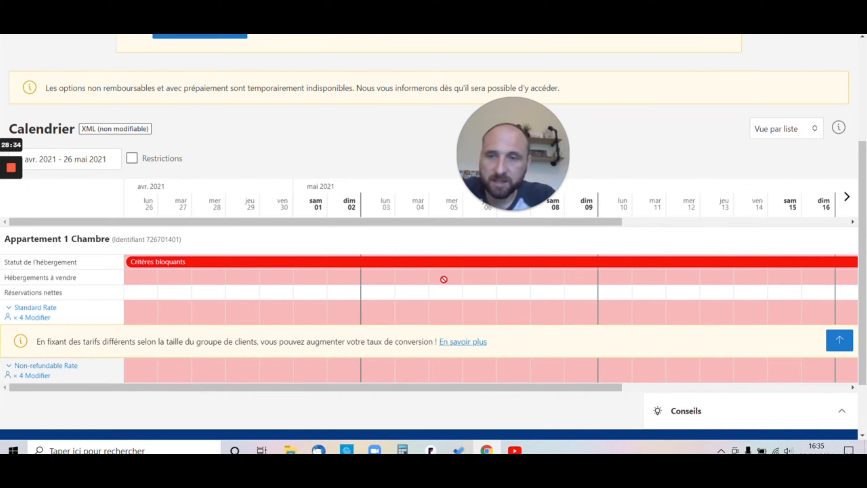
scroll(318, 273, up, 5)
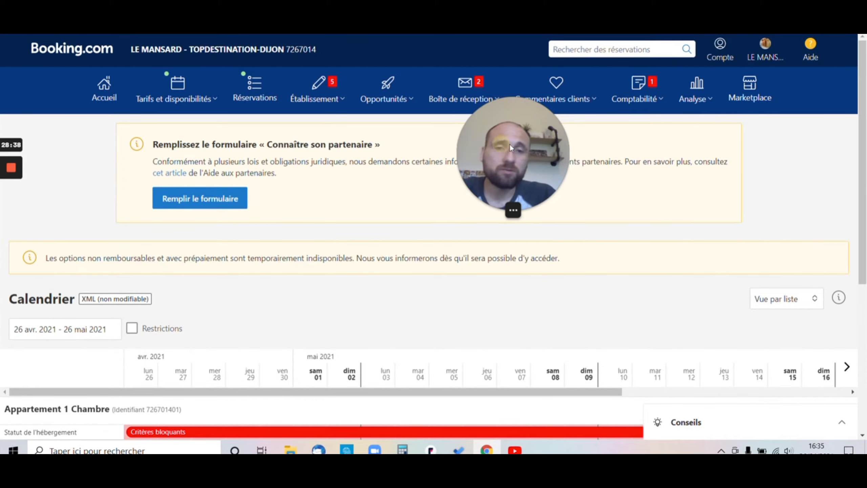
drag(509, 144, 741, 149)
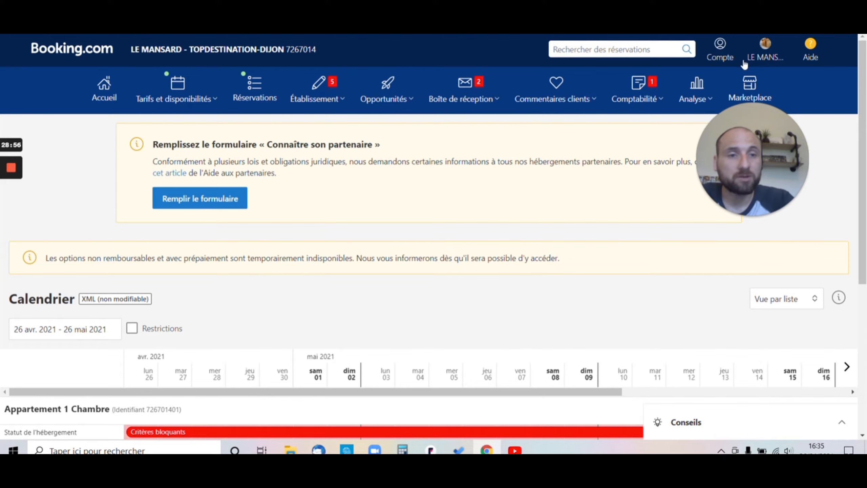
click(765, 46)
drag(752, 143, 538, 137)
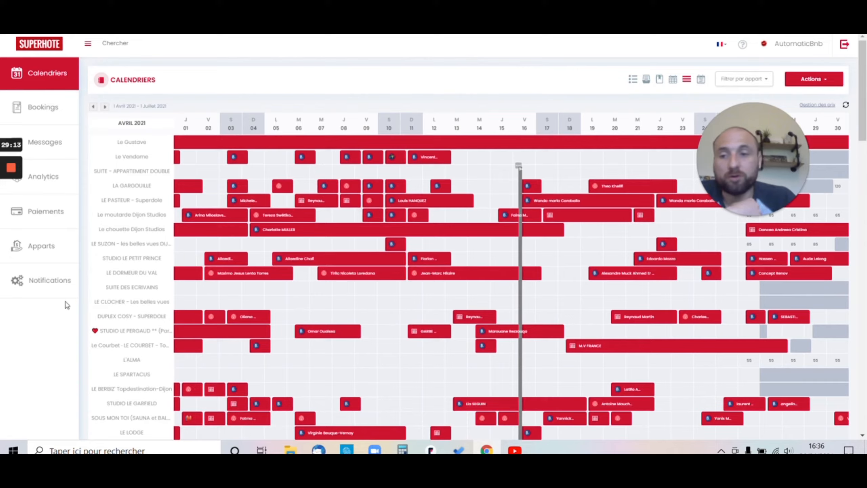
In Superhote, open the Booking.com platform configuration of the apartment Le mansard Topdestination-dijon
click(41, 245)
scroll(307, 209, down, 20)
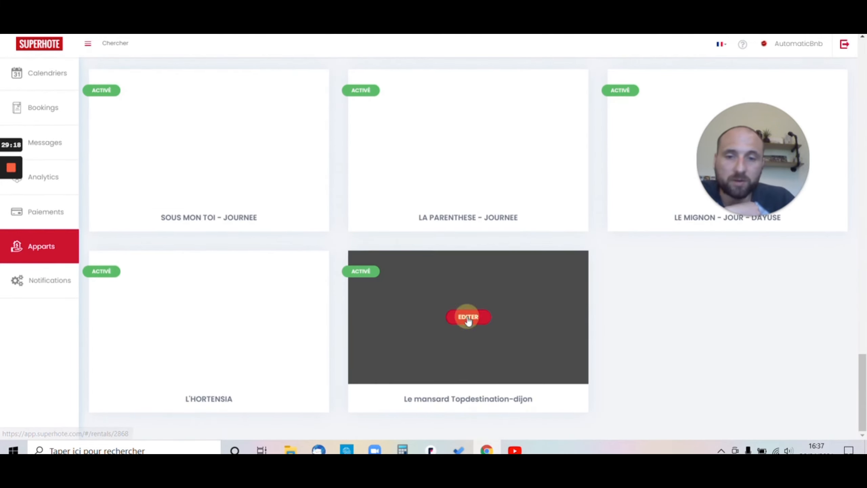
click(468, 317)
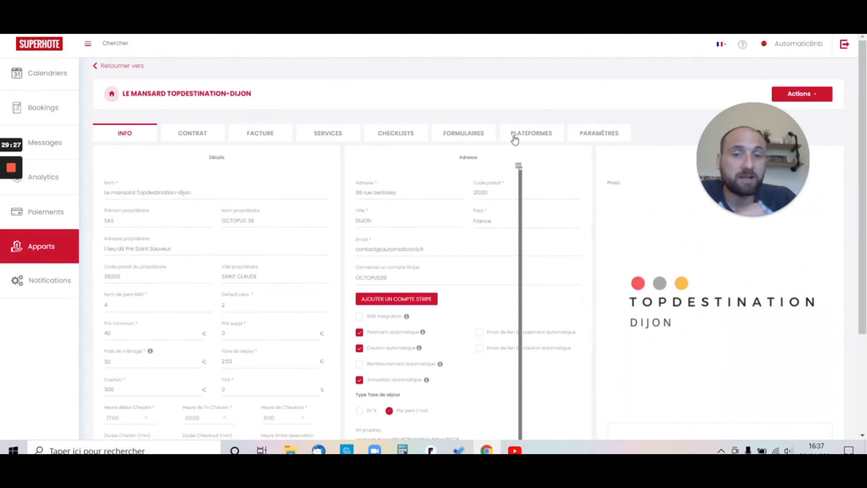
click(515, 137)
click(473, 286)
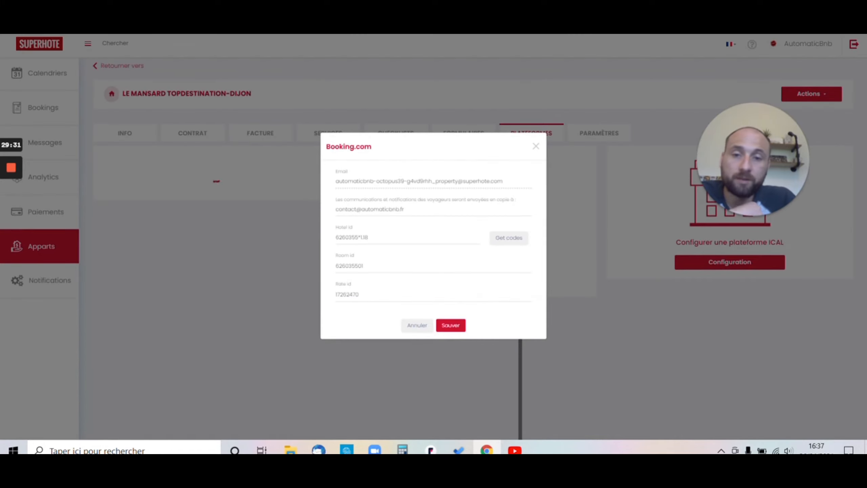
Set the Booking.com hotel id to 7267014, retrieve the matching room and rate codes, and save the configuration
click(349, 236)
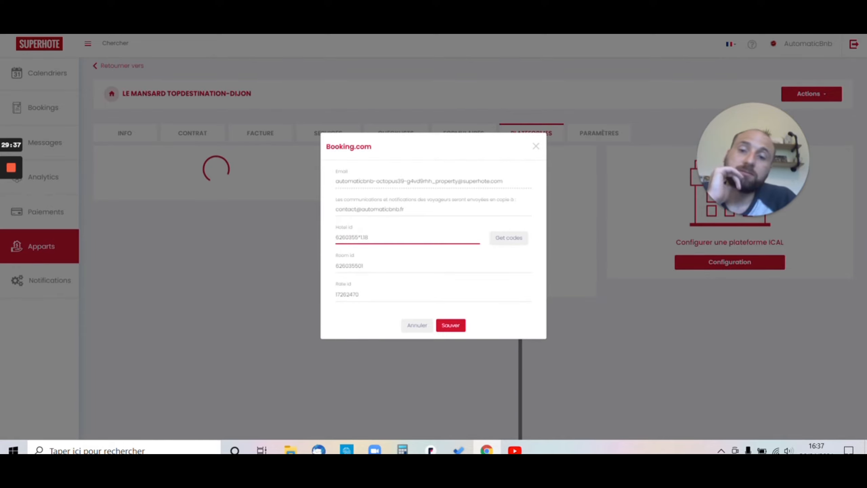
click(507, 236)
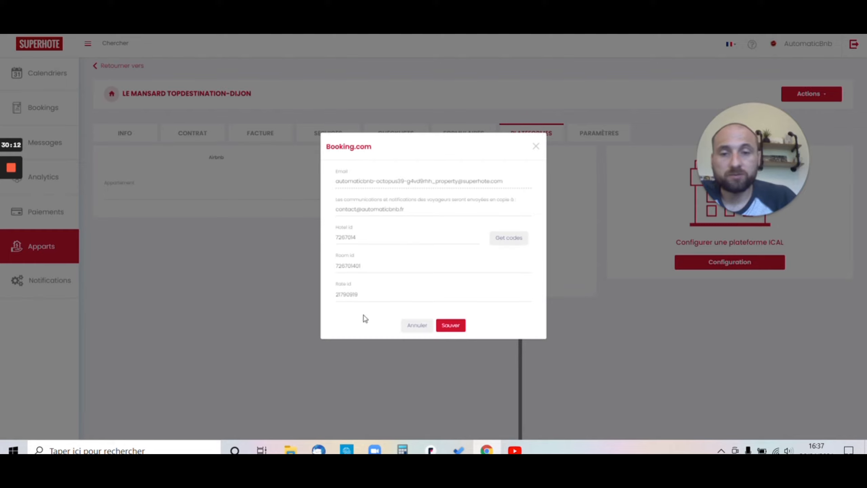
click(450, 326)
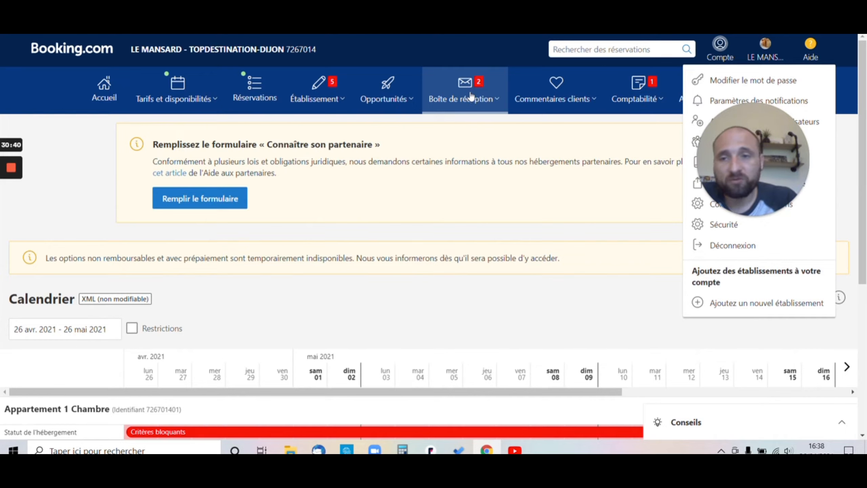
Switch to the Booking.com extranet, open the « Connaître son partenaire » form, and review its establishment information
click(304, 93)
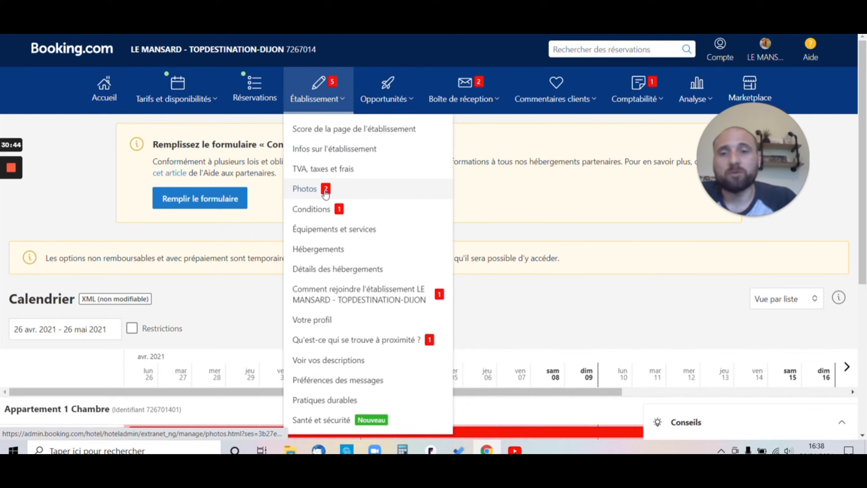
click(79, 175)
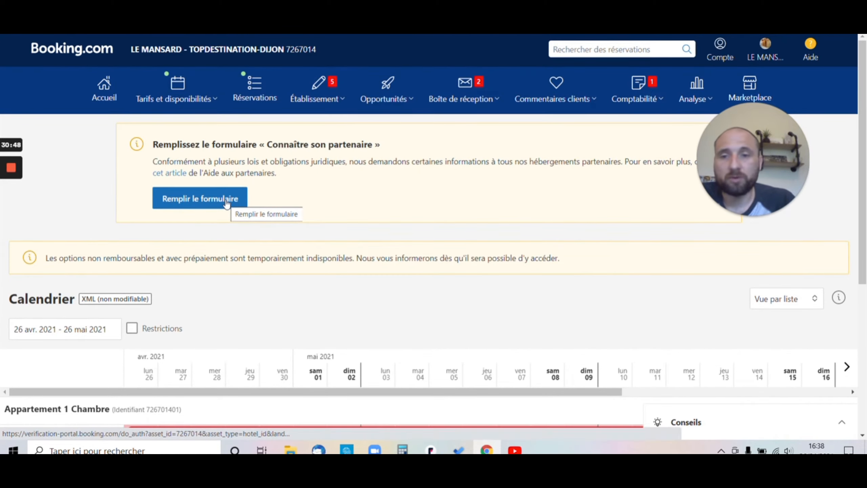
click(227, 203)
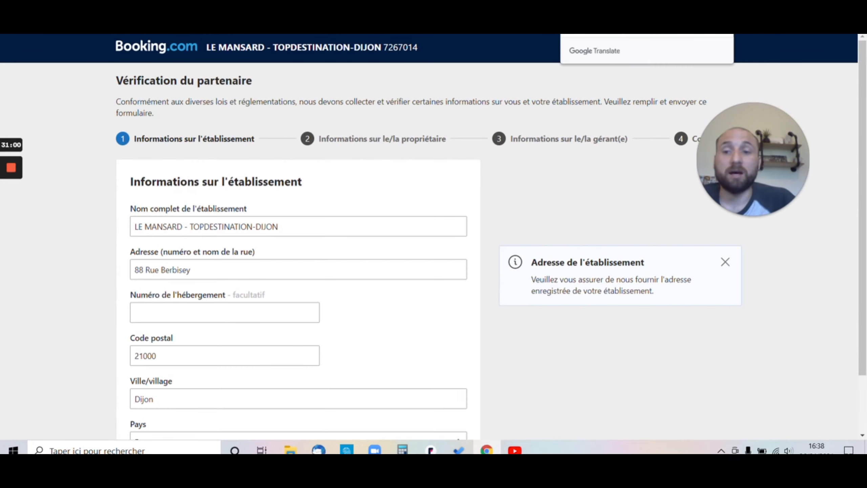
scroll(235, 197, down, 2)
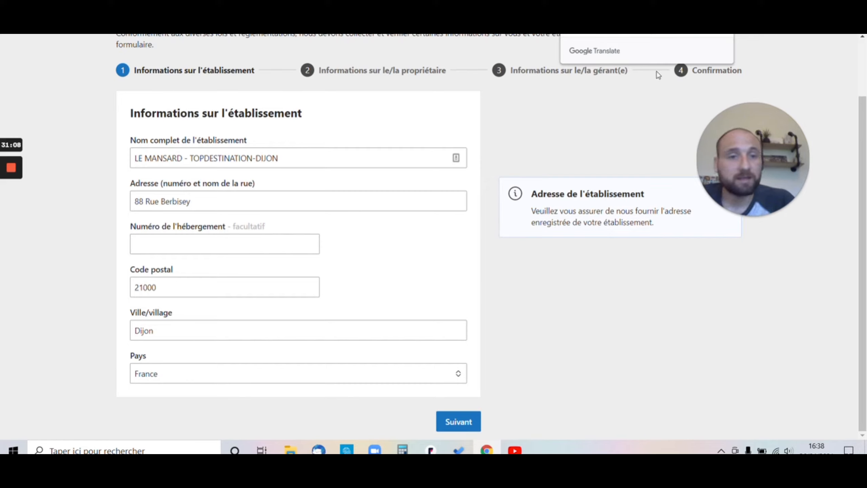
click(724, 24)
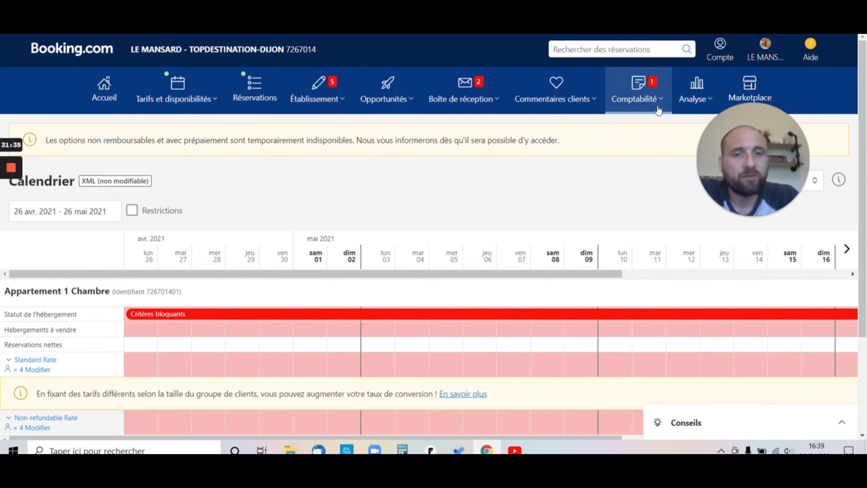
Open the property's photos, move the LE MANSARD banner image to the preferred cover position in the main gallery, and view it enlarged
click(317, 100)
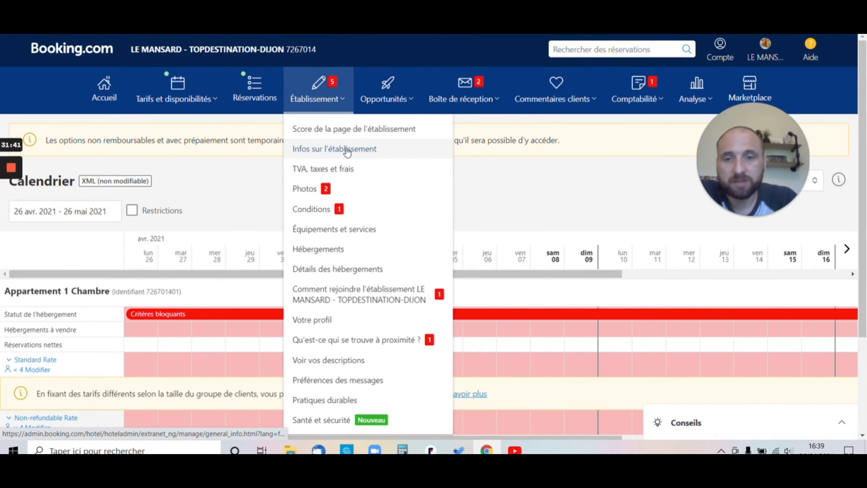
click(324, 190)
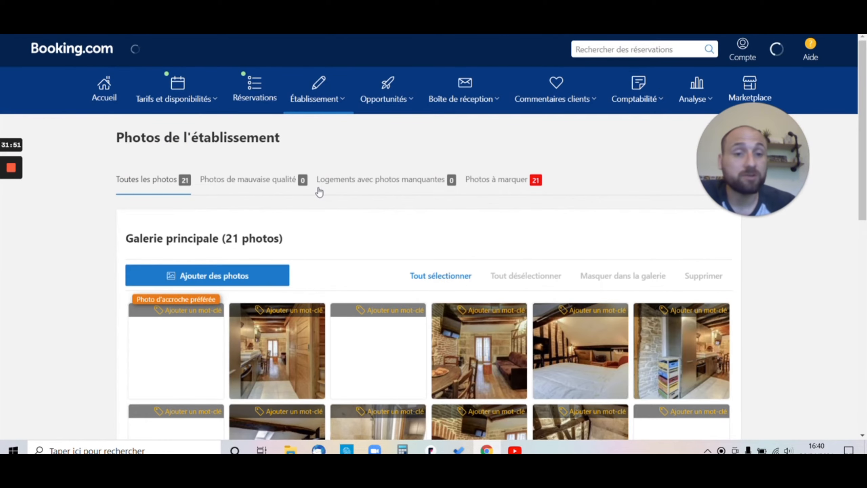
scroll(345, 179, down, 5)
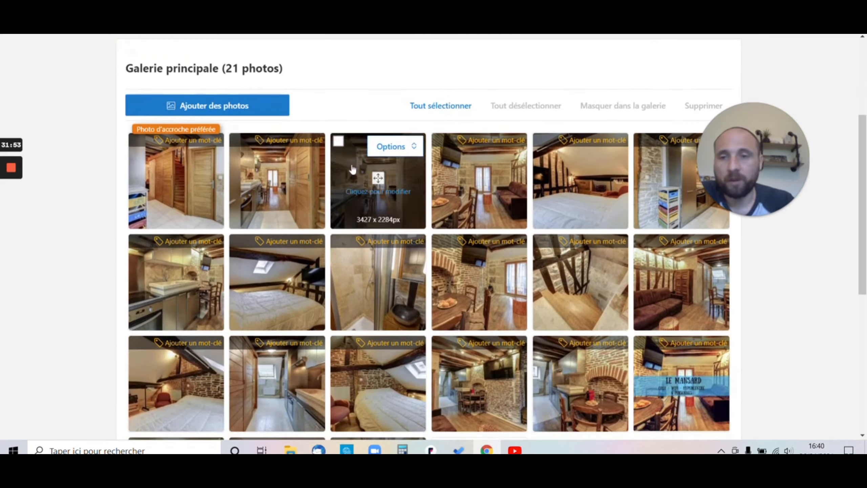
drag(671, 388, 151, 174)
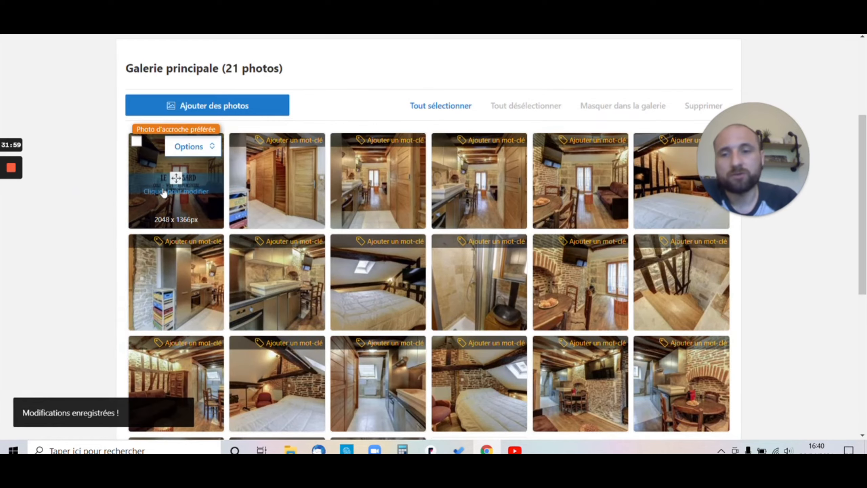
click(164, 191)
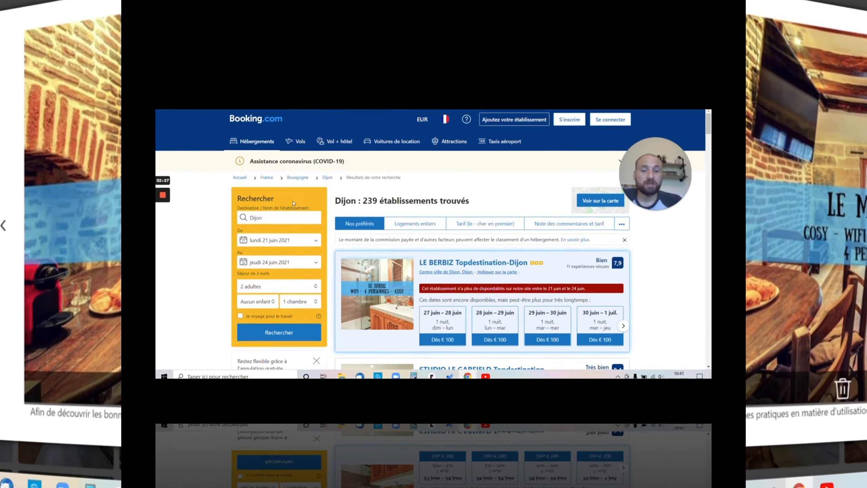
Browse the Booking.com search results for Dijon to compare the cover photos of the Topdestination-Dijon listings
scroll(374, 193, down, 20)
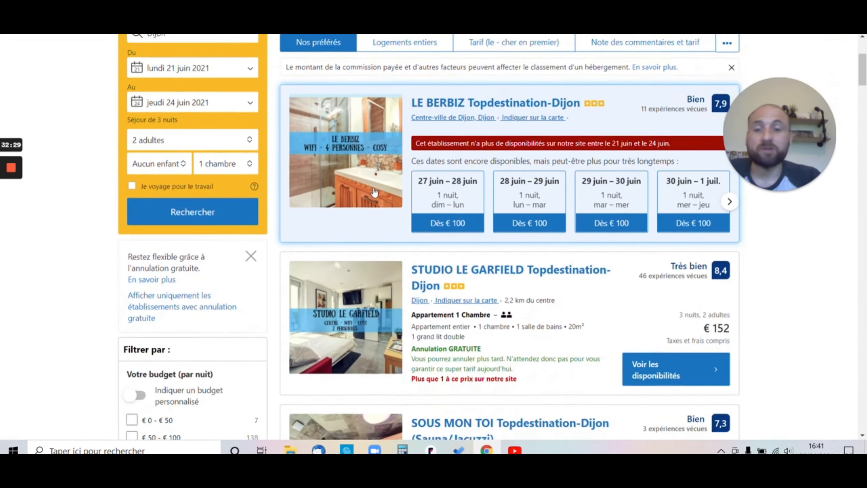
scroll(376, 187, down, 10)
scroll(396, 195, up, 20)
scroll(396, 196, up, 10)
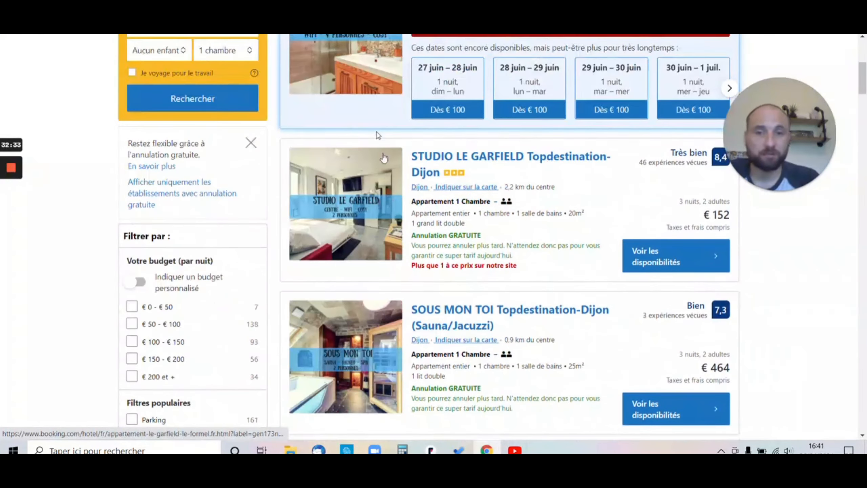
Examine how the hotels and apartments further down the Dijon search results present their cover photos, and return towards the first listings
scroll(375, 137, down, 20)
scroll(348, 95, down, 20)
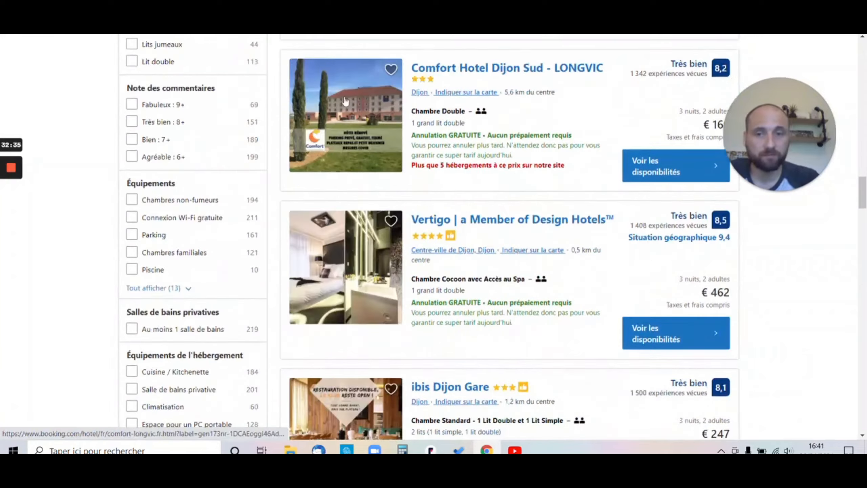
scroll(335, 114, down, 20)
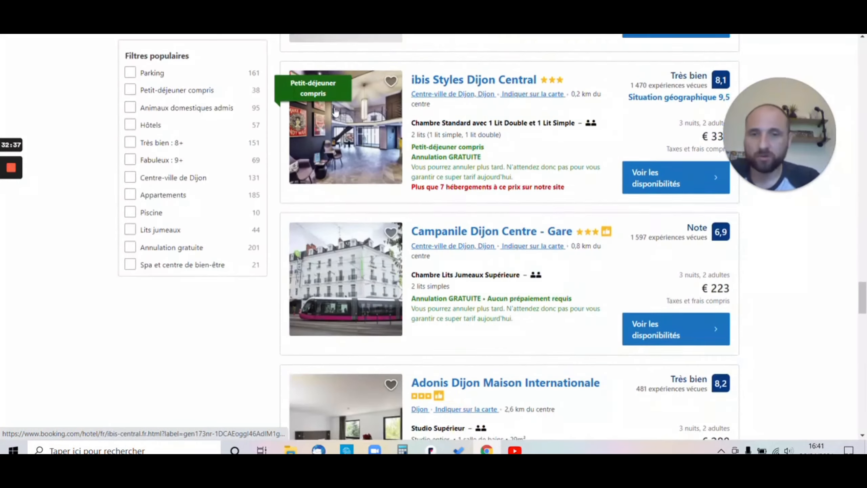
scroll(331, 153, down, 5)
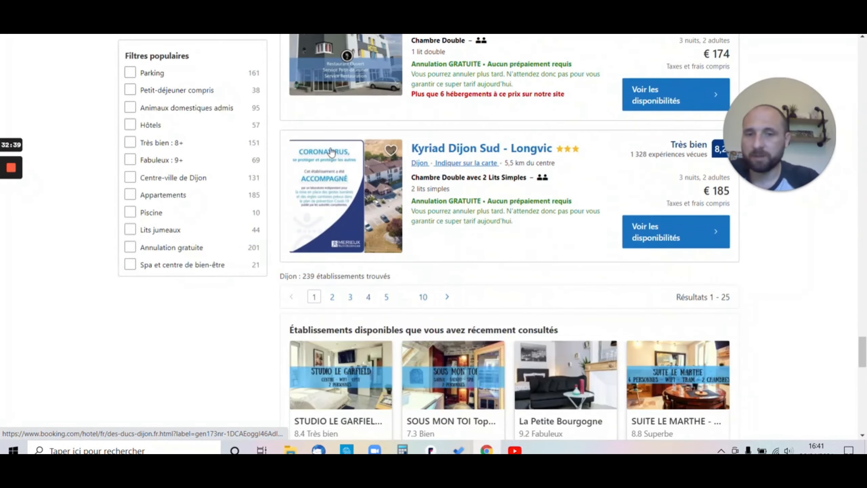
scroll(329, 152, down, 4)
scroll(333, 205, up, 6)
scroll(336, 248, up, 15)
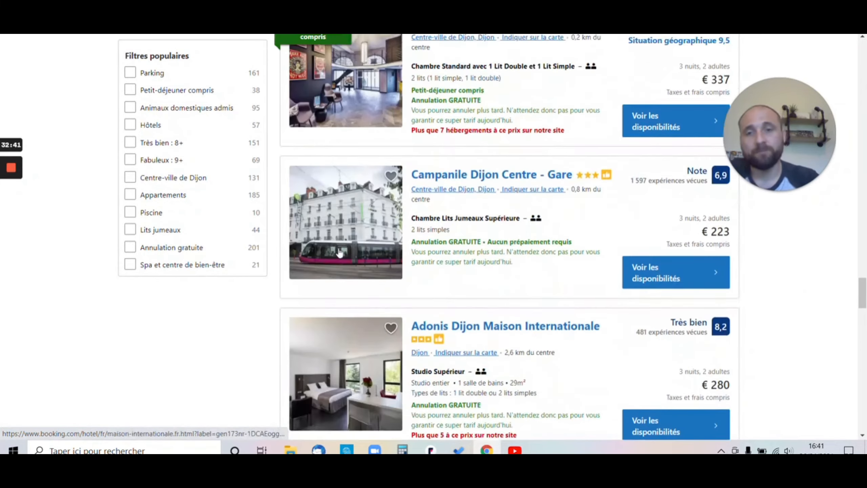
scroll(344, 165, up, 15)
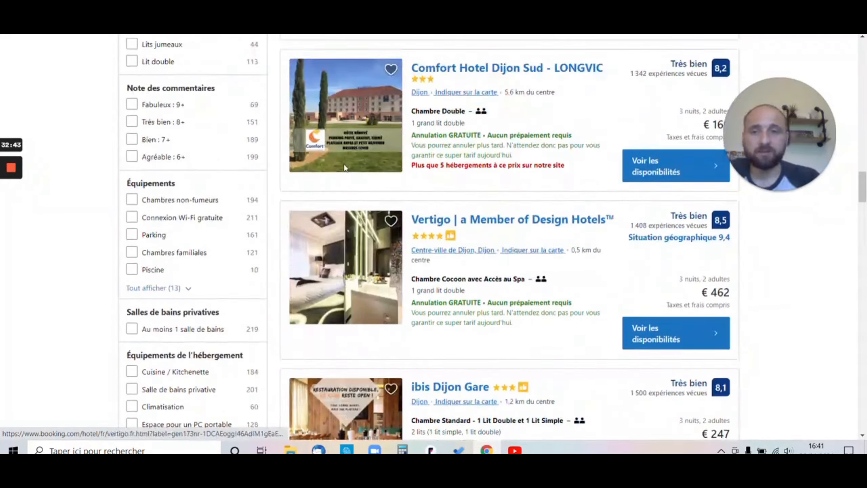
scroll(345, 163, up, 5)
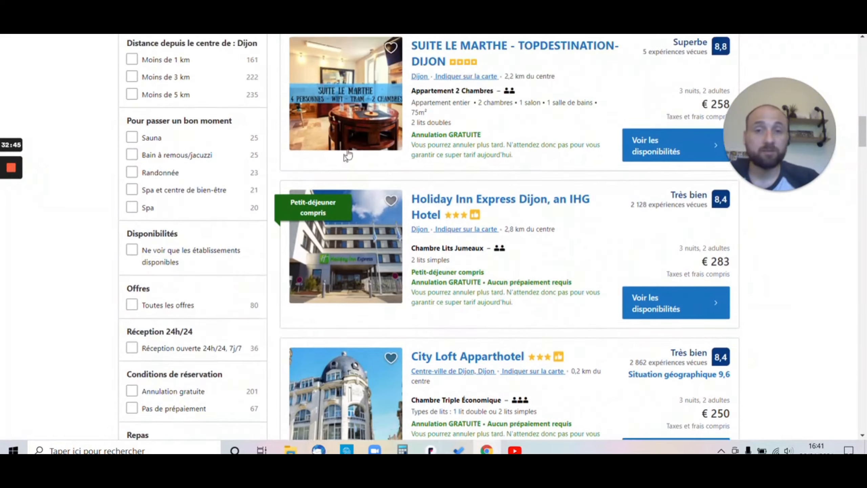
scroll(342, 233, up, 11)
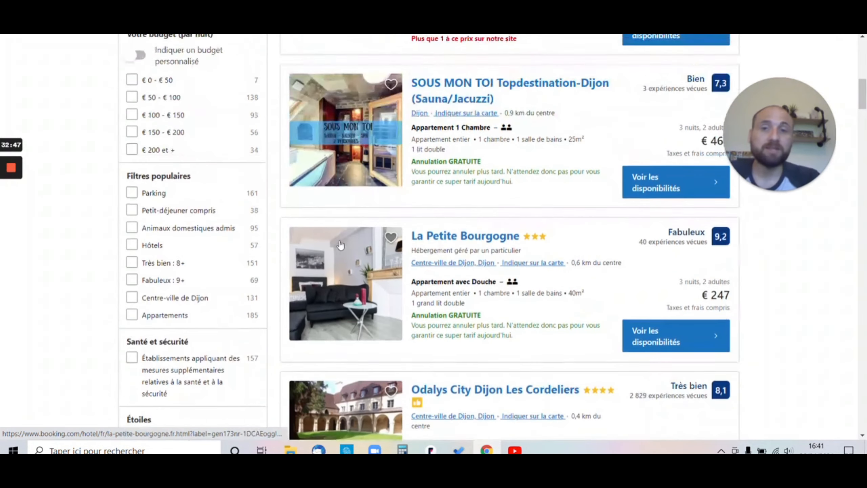
Close the enlarged LE MANSARD cover photo in the extranet, and open the La Petite Bourgogne listing to examine its photo layout
key(ctrl+Tab)
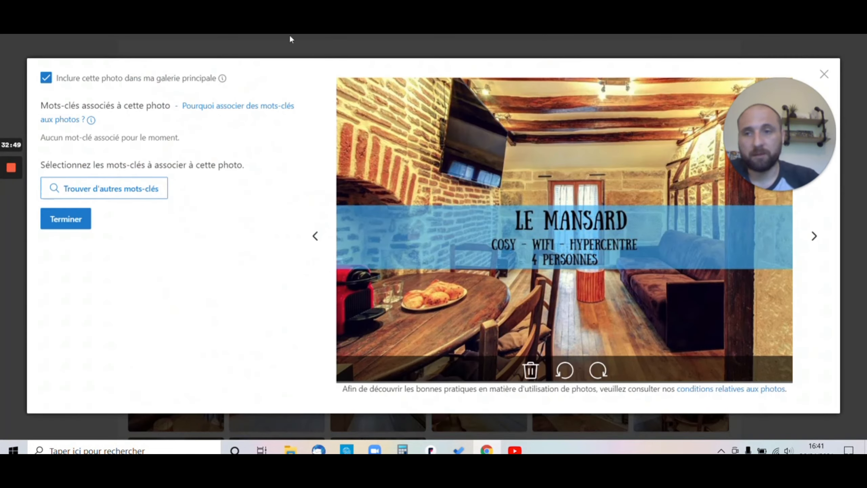
click(70, 221)
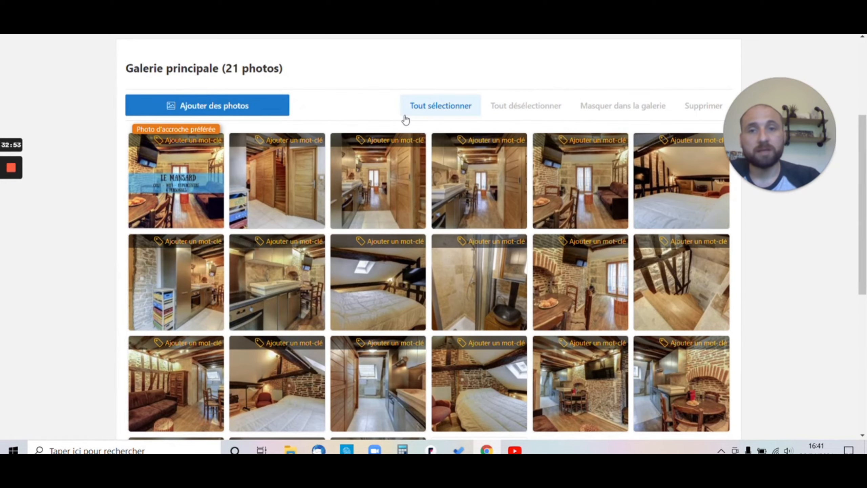
key(ctrl+Tab)
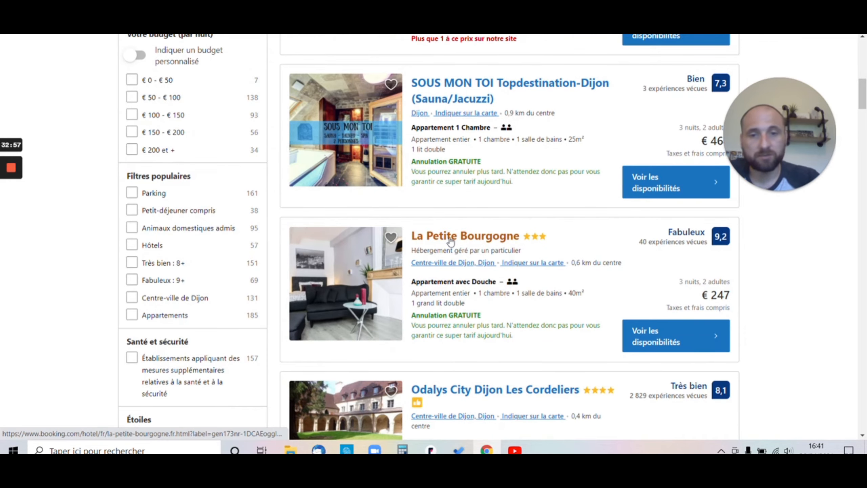
click(336, 296)
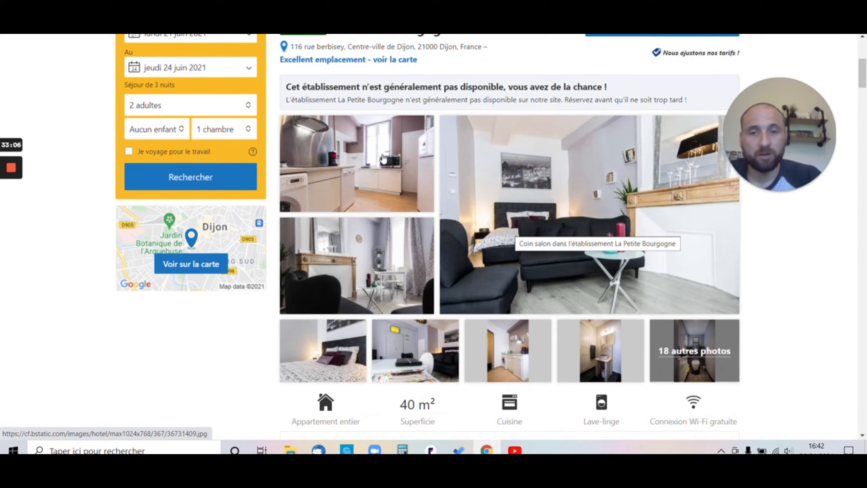
scroll(325, 340, up, 5)
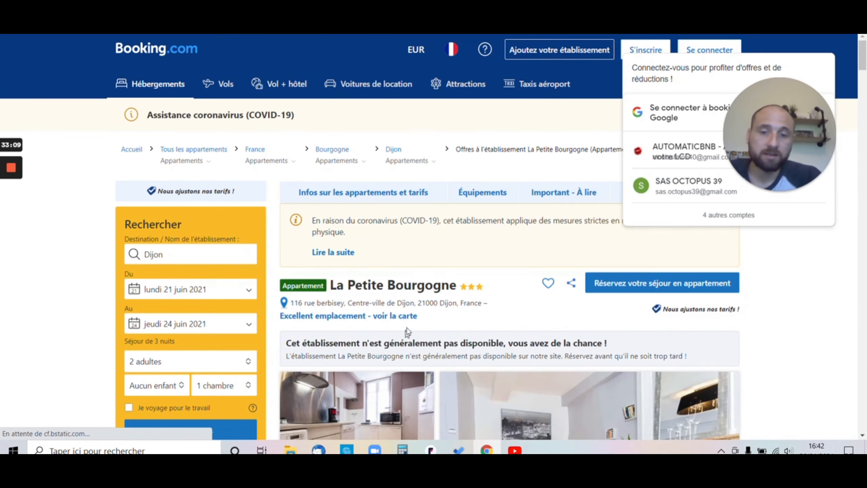
scroll(408, 331, down, 8)
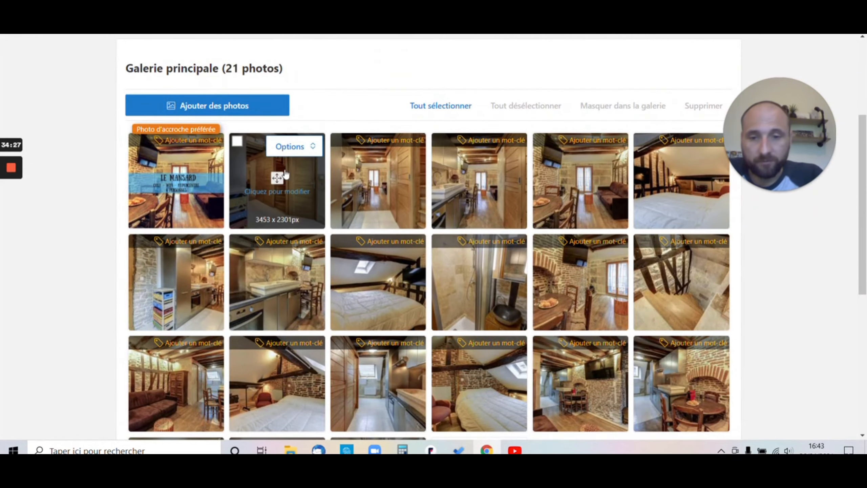
Reorder the main gallery with the attic bedroom second, the kitchen third and the shower room fourth, and review the complete photo order
scroll(274, 177, down, 1)
drag(461, 353, 270, 136)
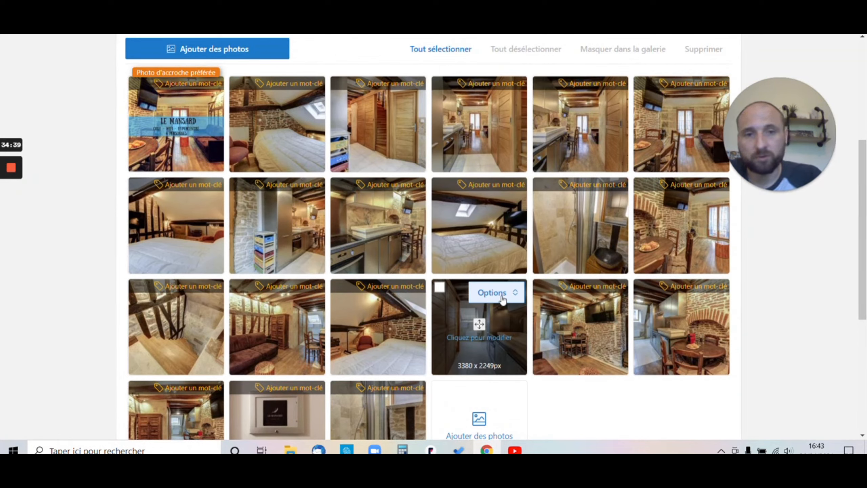
drag(586, 153, 376, 143)
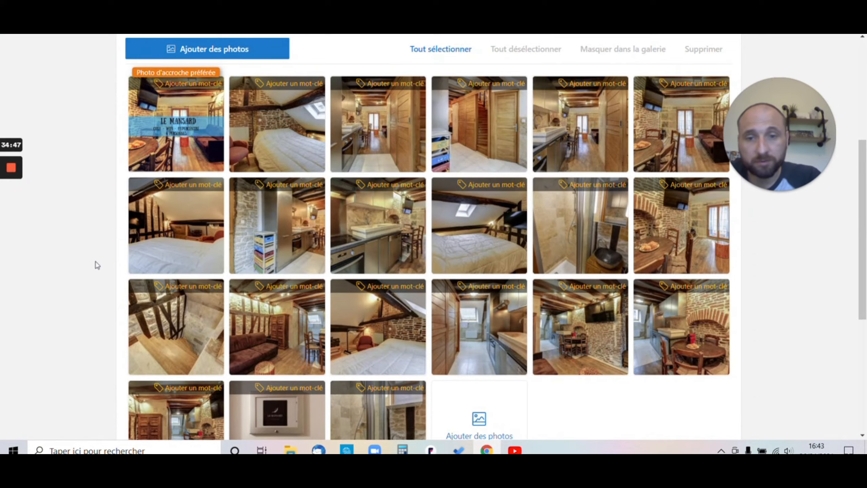
drag(361, 253, 353, 150)
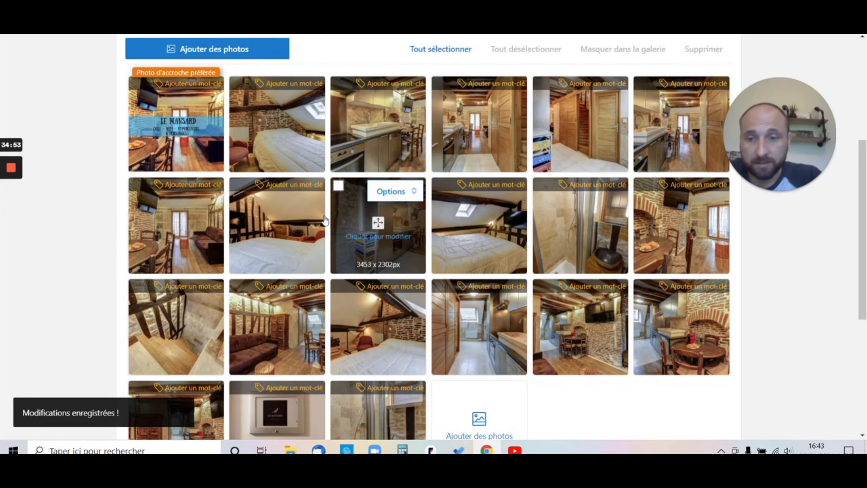
scroll(377, 300, down, 2)
drag(377, 311, 377, 368)
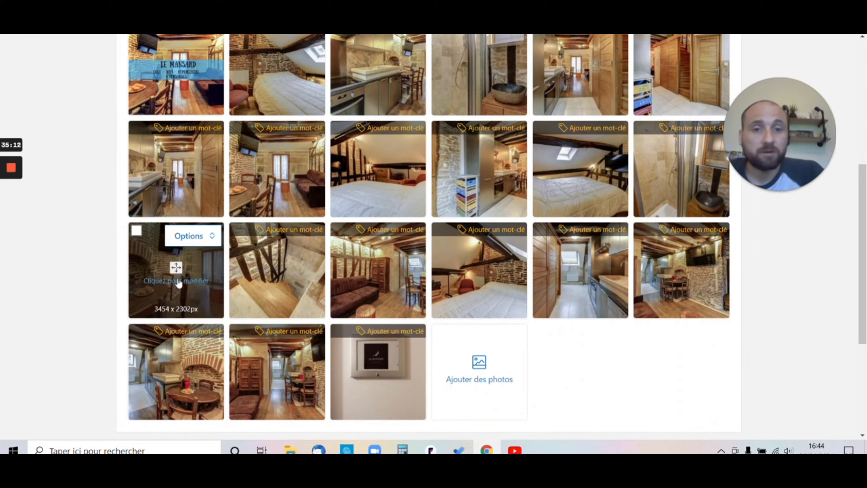
mouse_move(5, 198)
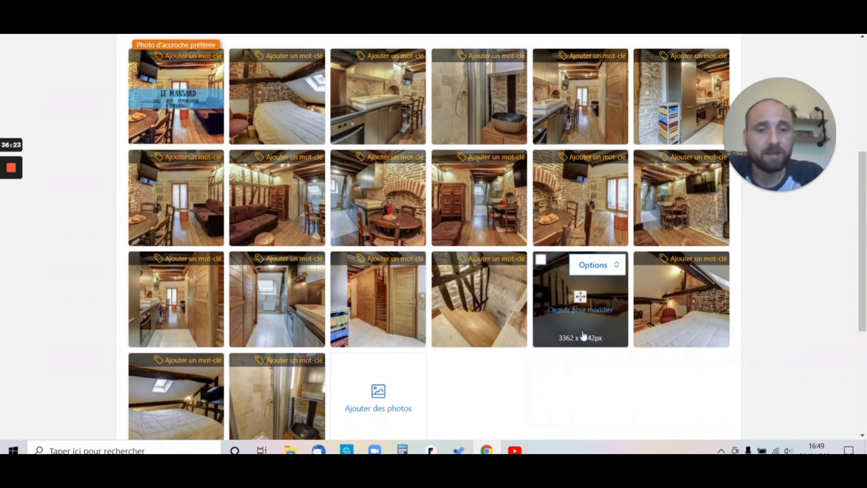
scroll(679, 301, down, 3)
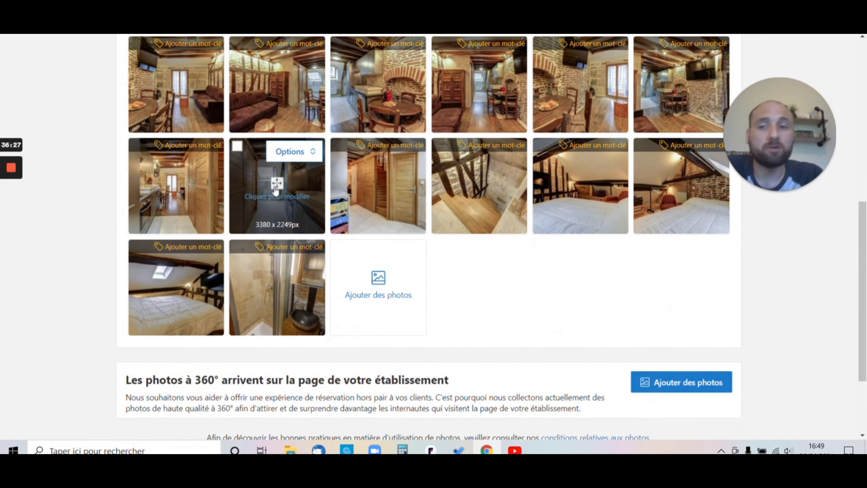
scroll(103, 113, up, 3)
scroll(102, 116, up, 2)
scroll(93, 114, down, 2)
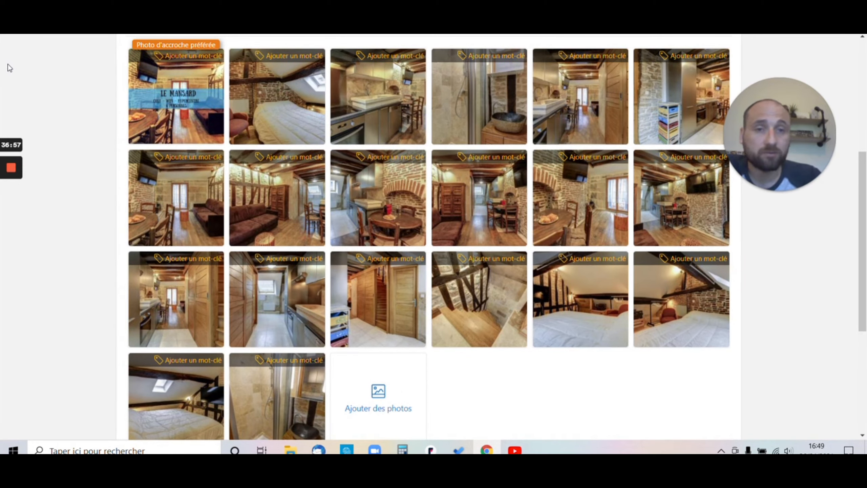
Go through La Petite Bourgogne's enlarged photos, from the bedroom image to the kitchen photo with the microwave, to study their order
key(ctrl+Tab)
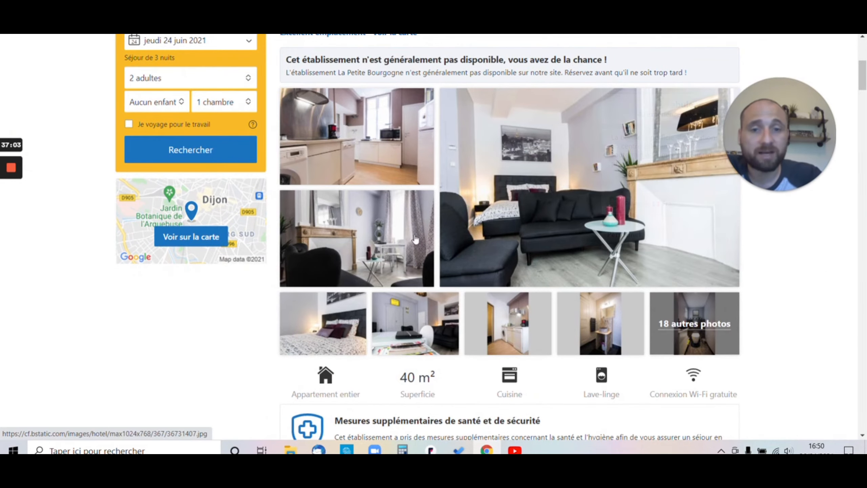
click(331, 338)
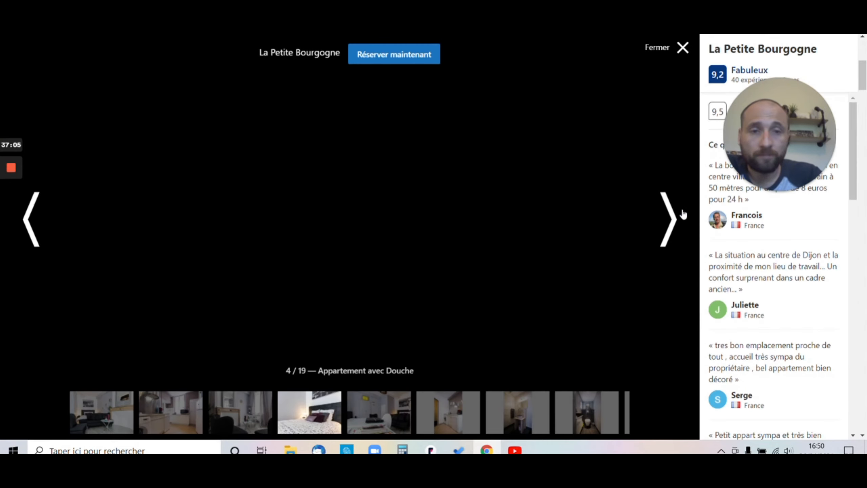
click(670, 219)
click(669, 219)
click(670, 219)
click(669, 220)
click(671, 224)
click(671, 224)
click(671, 225)
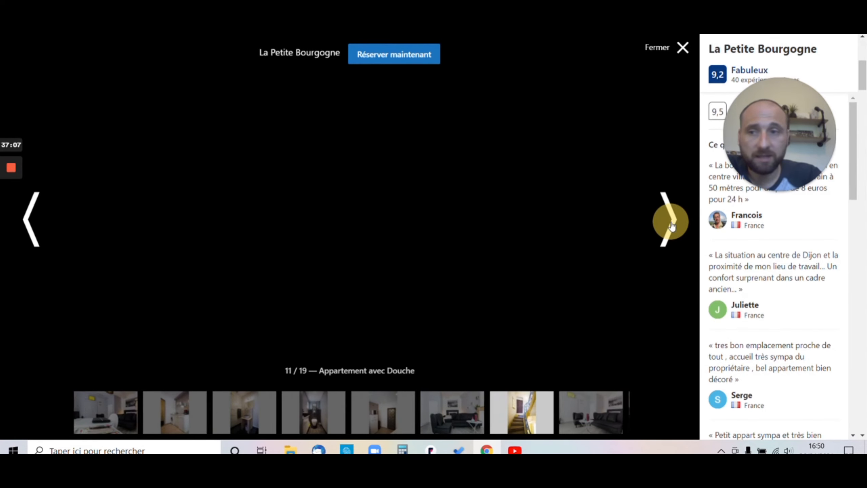
click(671, 225)
click(671, 225)
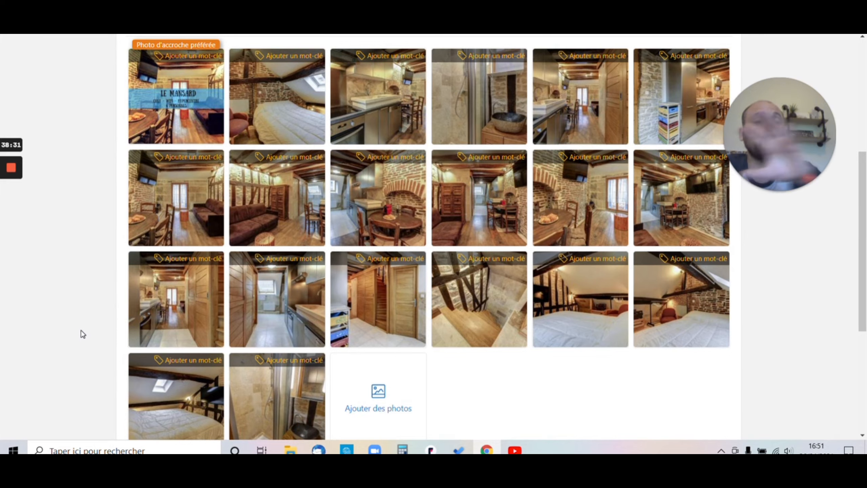
click(444, 6)
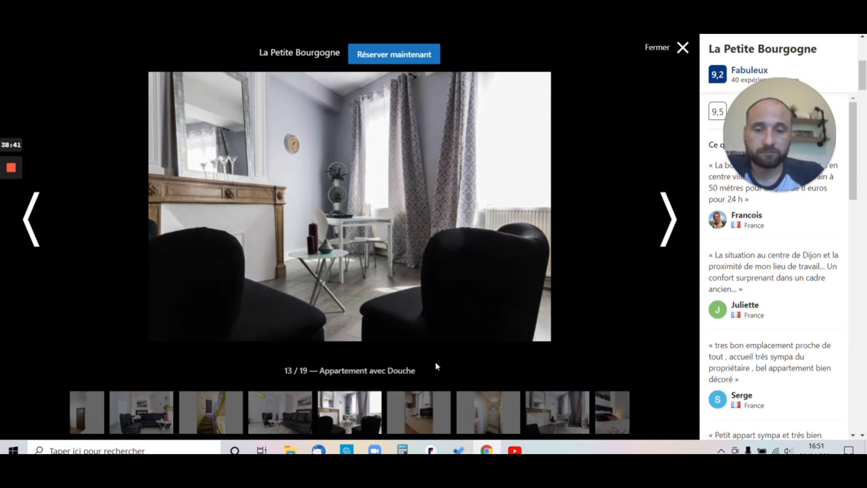
click(432, 416)
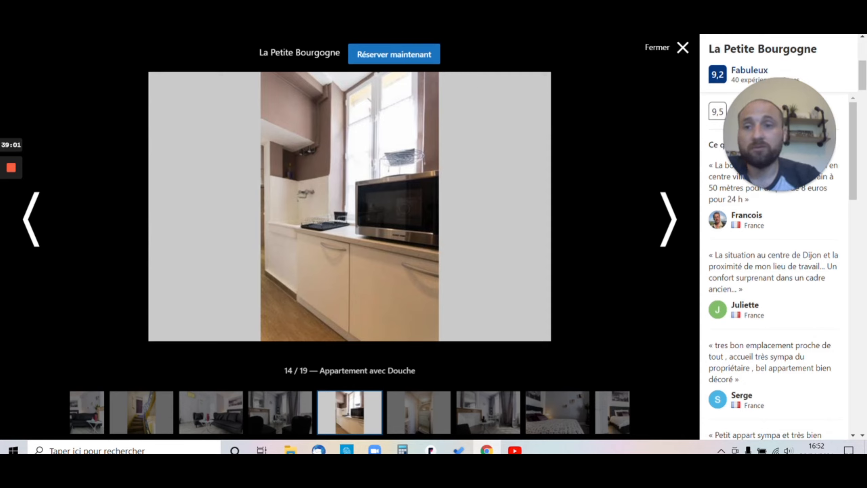
View the extranet photo of the dining table by the brick fireplace enlarged, and examine the photo arrangement on LE MANSARD's public listing
key(ctrl+Tab)
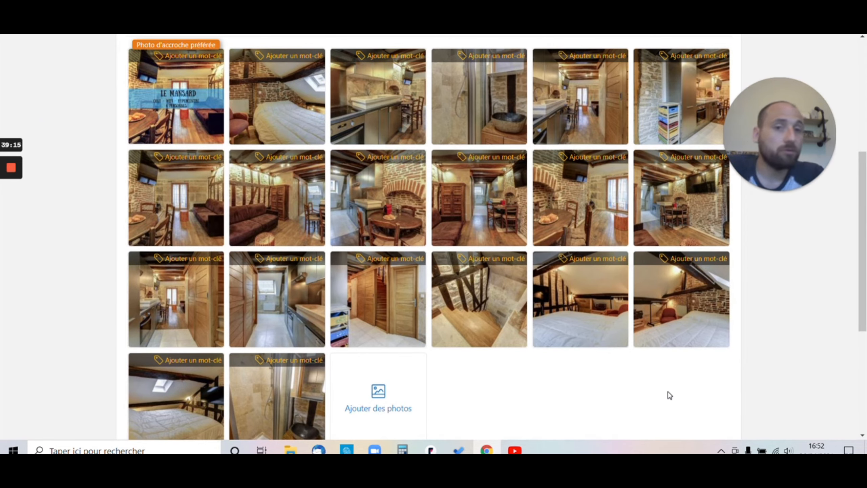
mouse_move(213, 324)
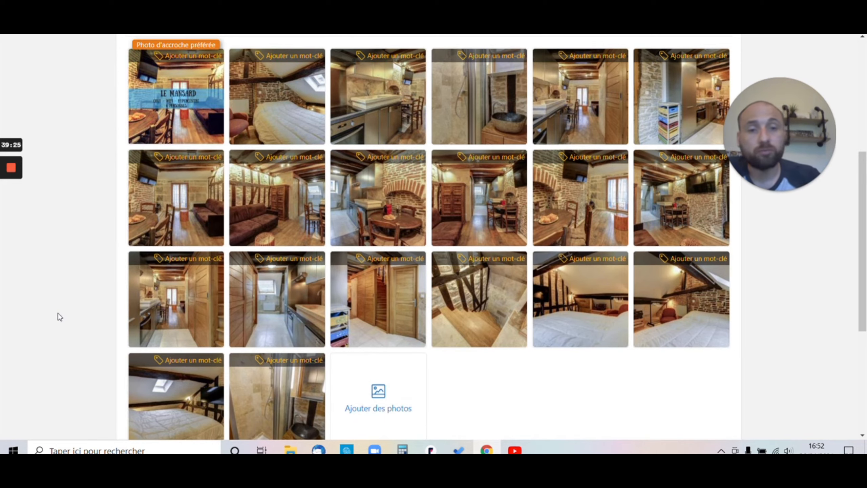
click(559, 202)
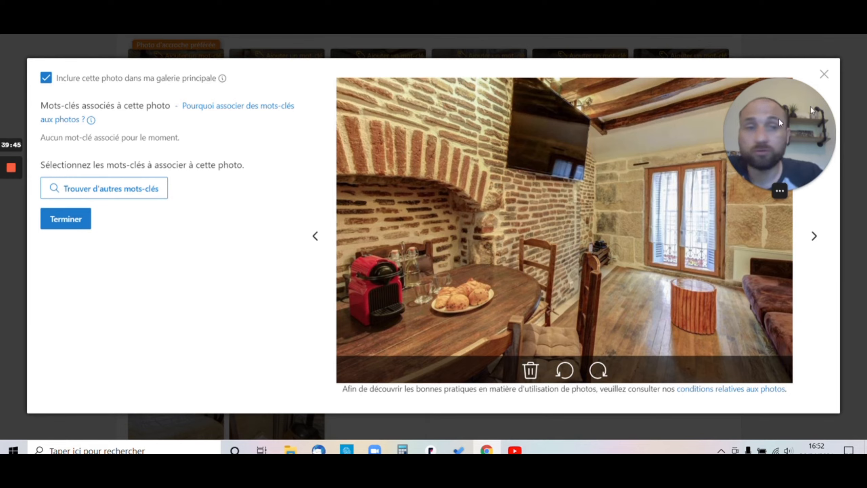
click(824, 75)
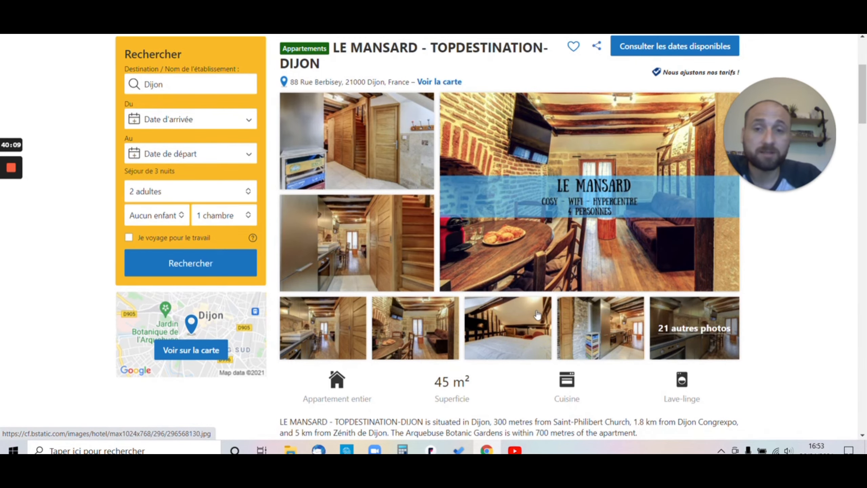
scroll(809, 89, down, 1)
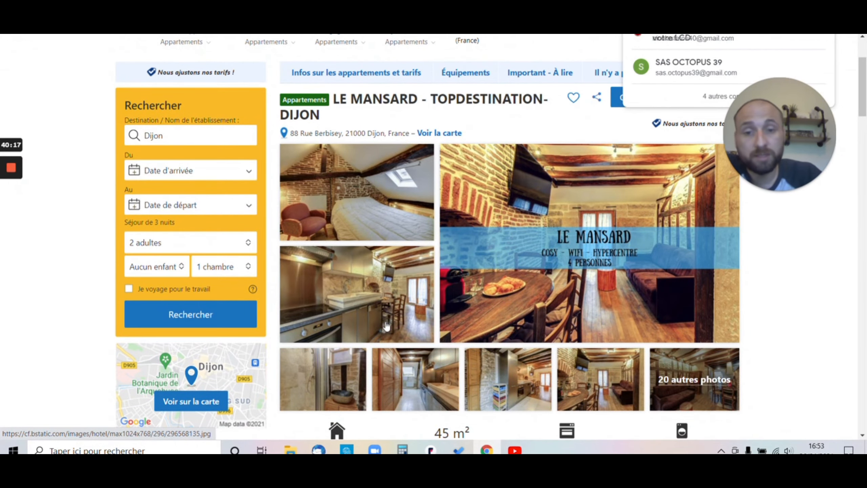
scroll(385, 298, down, 1)
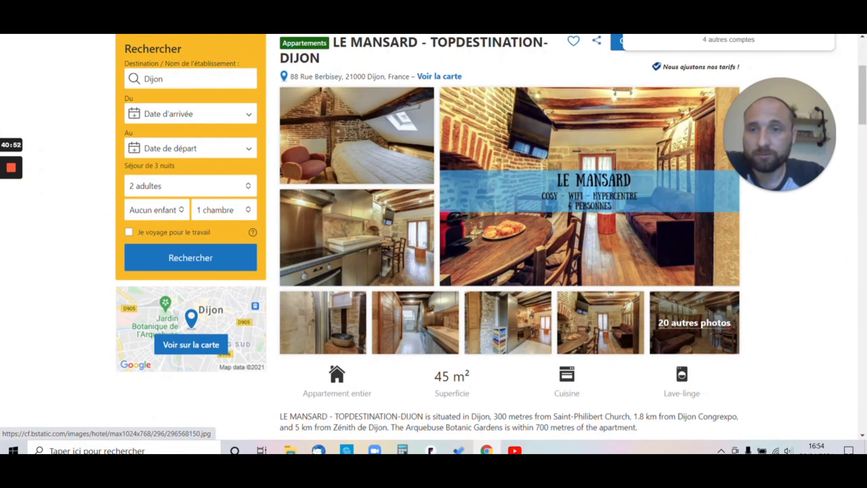
Return to the property photos in the extranet and display the « Photos à marquer » that still need keywords
click(208, 4)
scroll(209, 157, up, 3)
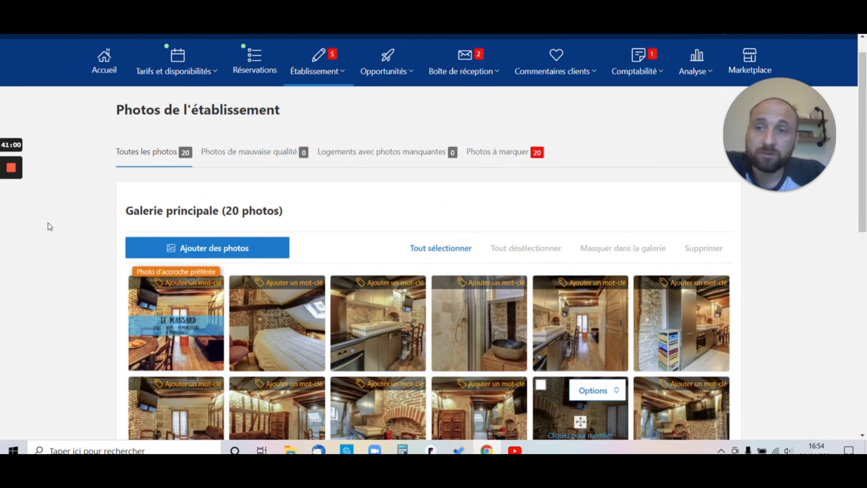
click(488, 154)
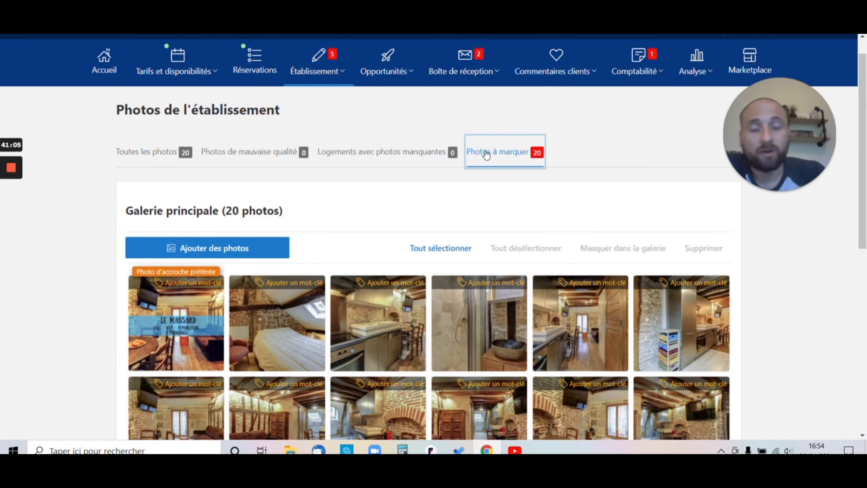
scroll(486, 155, down, 2)
click(489, 103)
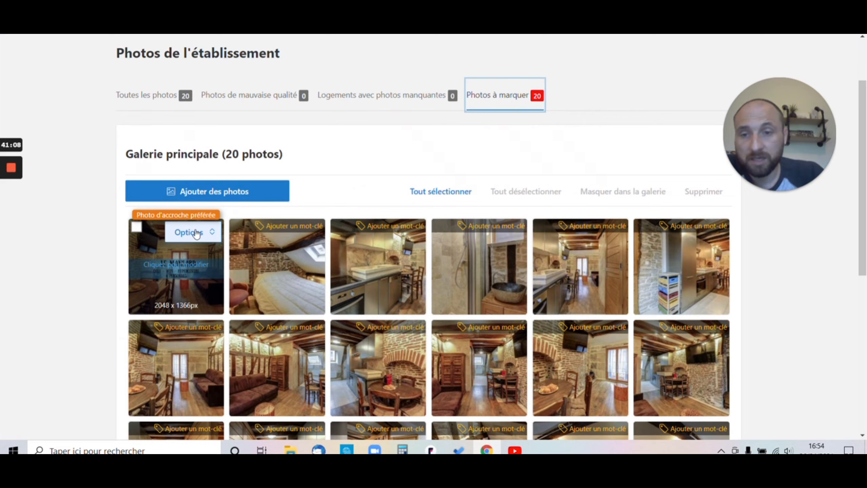
Open the LE MANSARD cover photo's keyword settings and search the available keywords for « sa »
click(191, 233)
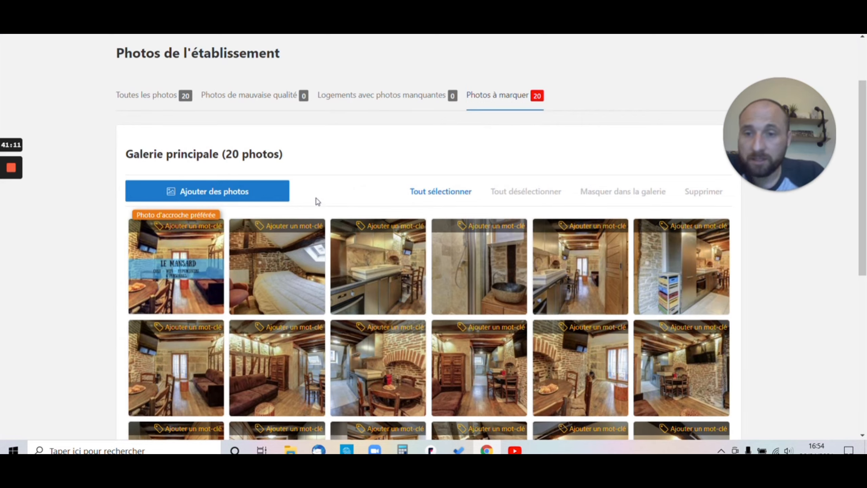
mouse_move(219, 224)
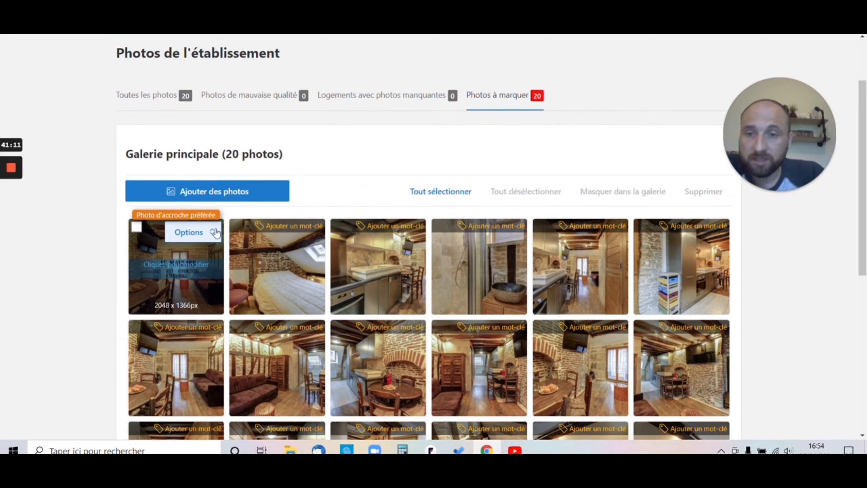
click(191, 271)
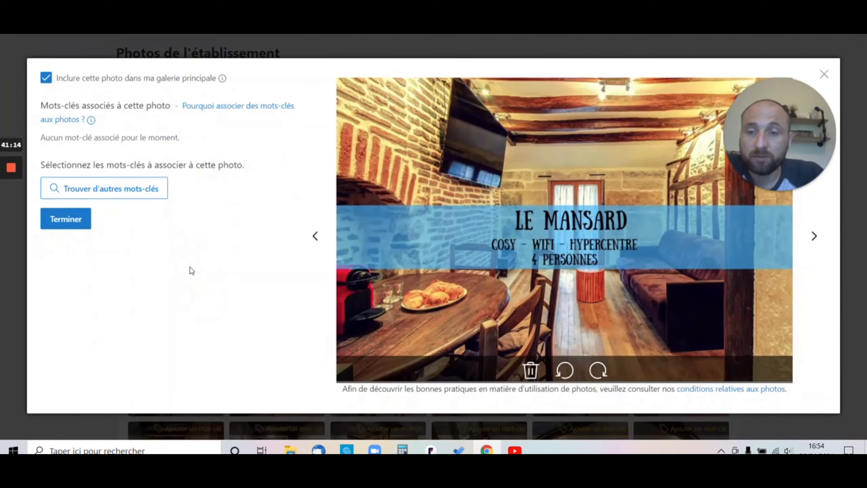
click(140, 203)
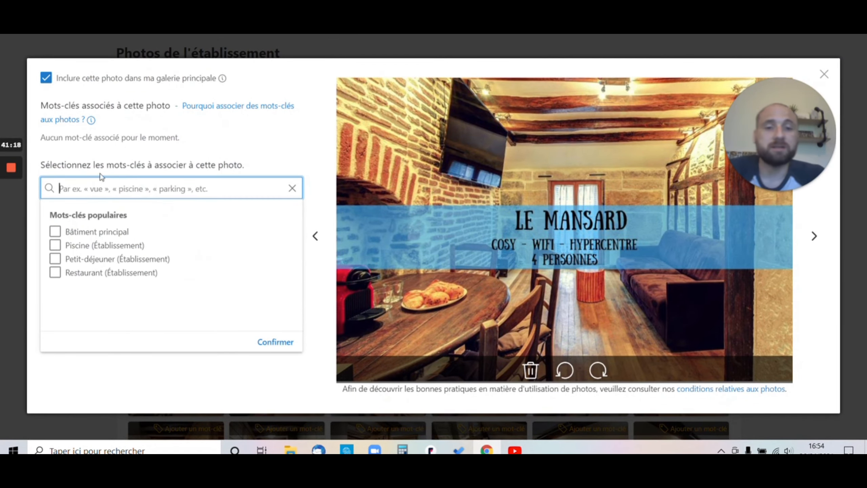
text(sa)
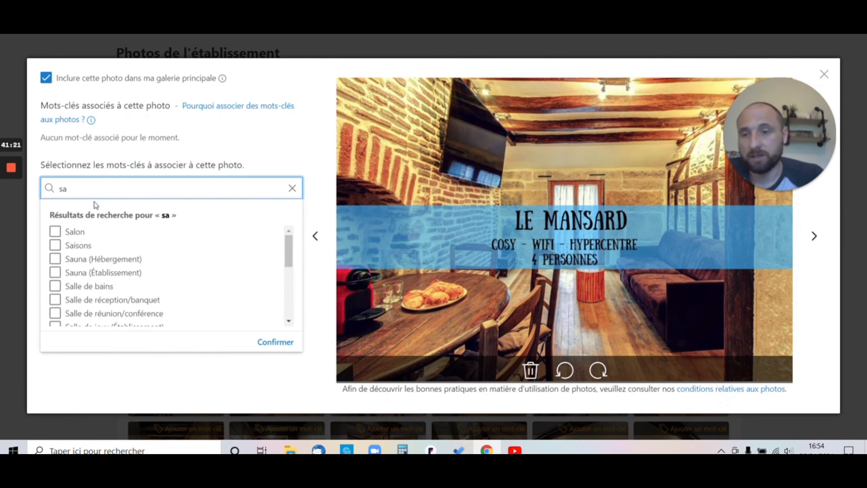
click(3, 319)
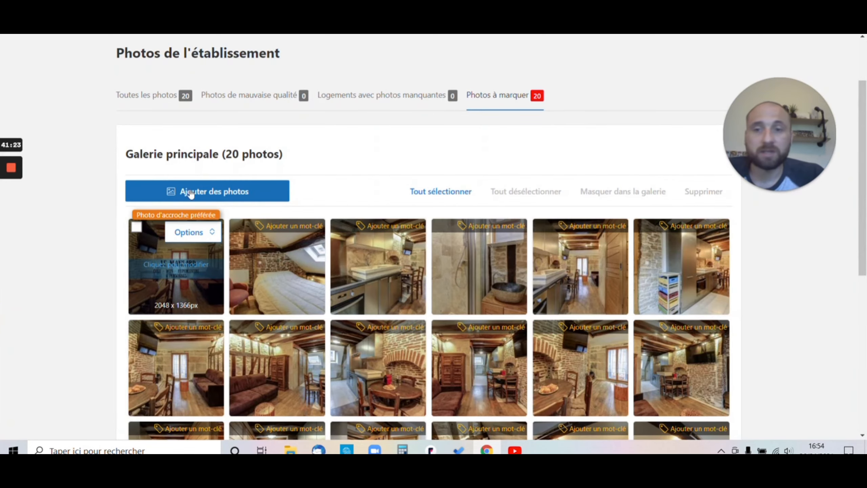
Open the property's conditions page covering payments and cancellations
scroll(391, 168, up, 3)
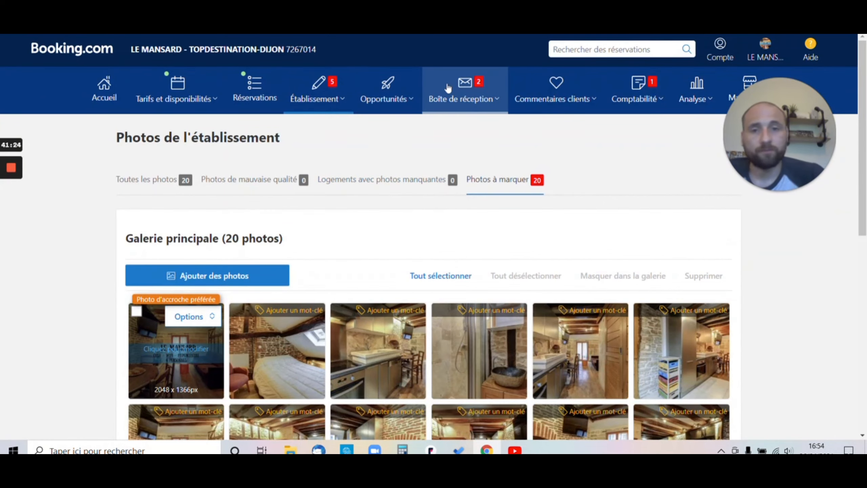
click(411, 92)
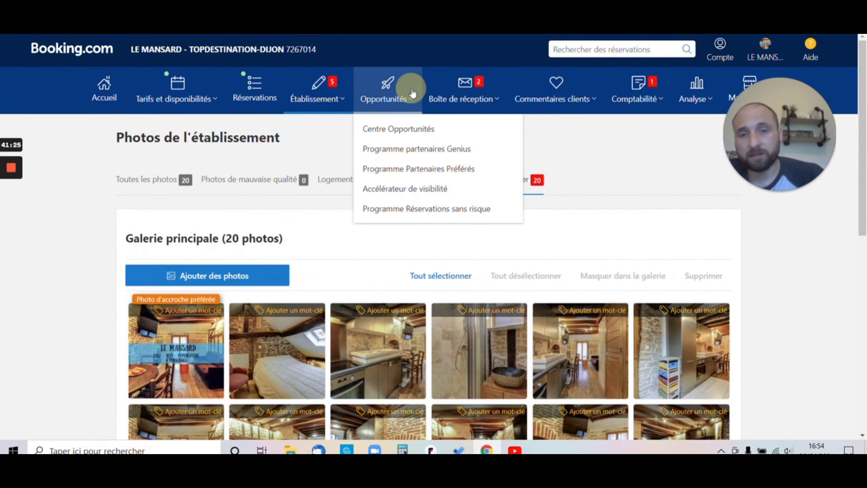
click(310, 95)
click(309, 214)
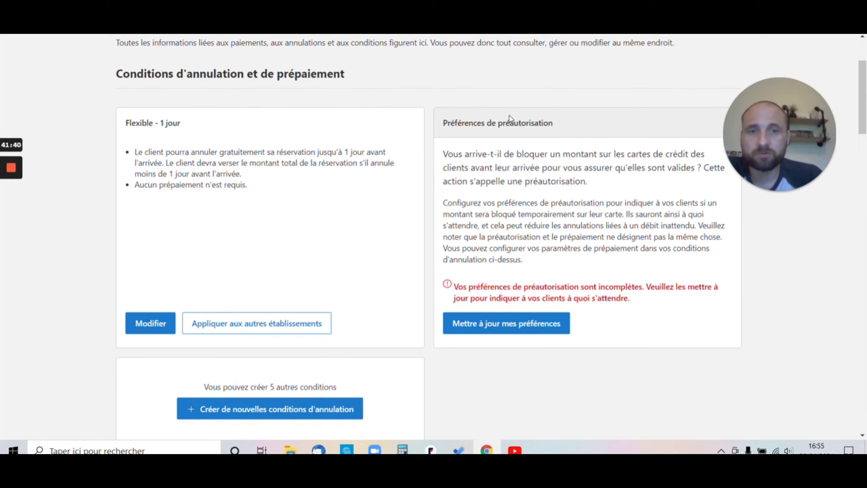
Set card preauthorisation to « Oui », by condition for « Flexible - 1 jour », « Montant total », « Avant la date limite d'annulation gratuite », and save
drag(441, 122, 557, 124)
scroll(546, 137, down, 2)
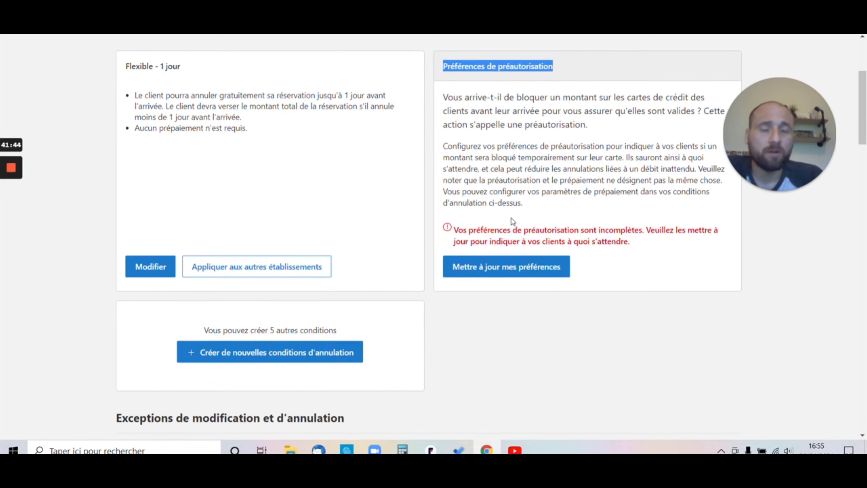
click(546, 273)
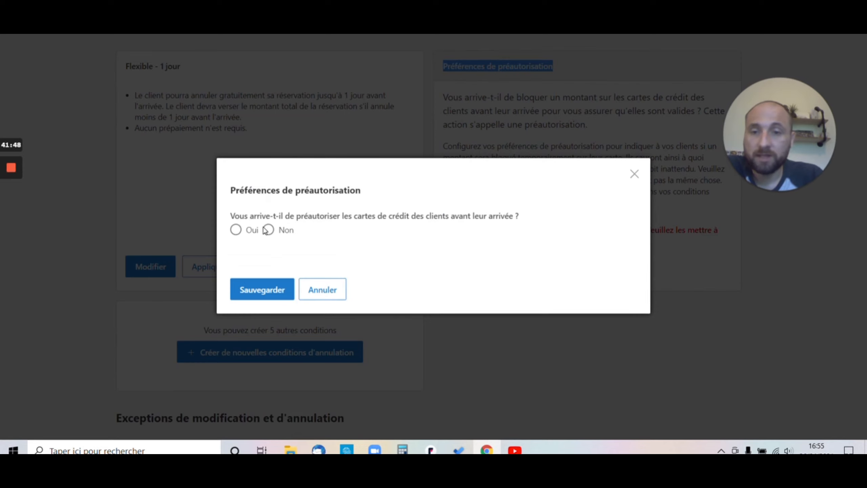
click(236, 230)
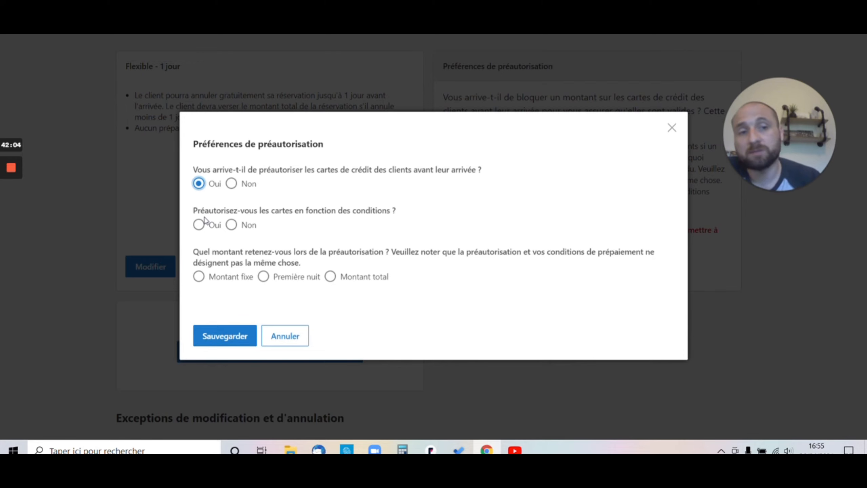
click(203, 224)
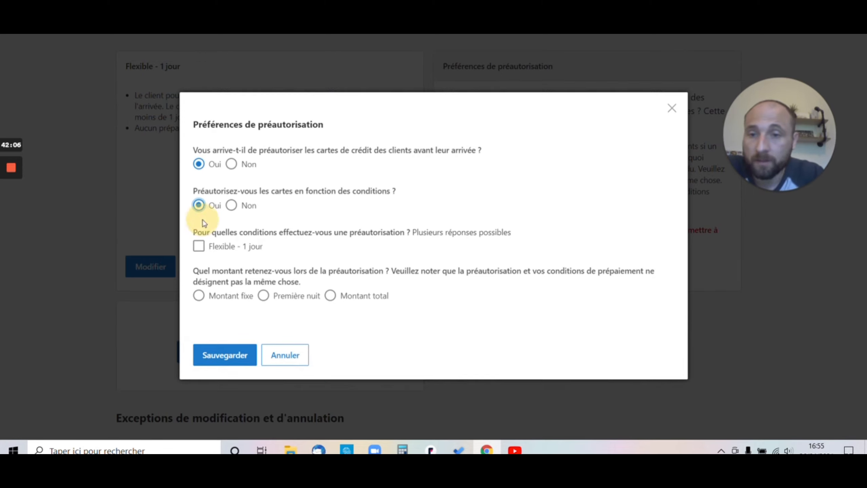
click(200, 246)
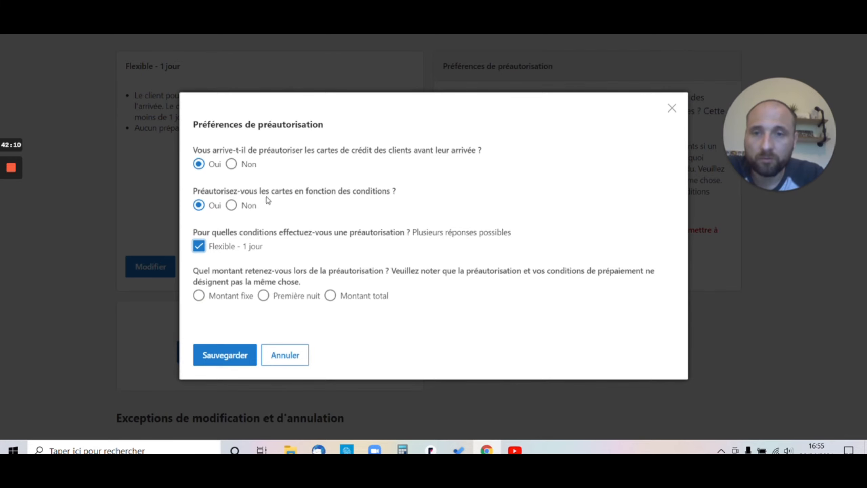
click(333, 298)
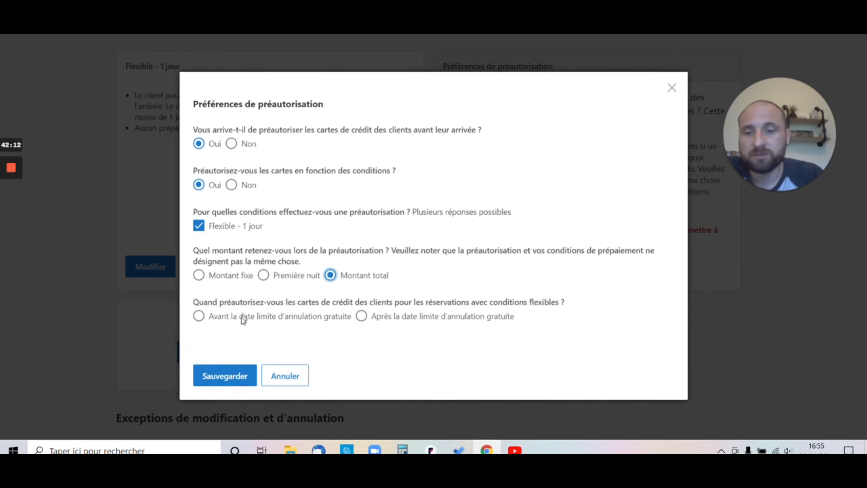
click(211, 317)
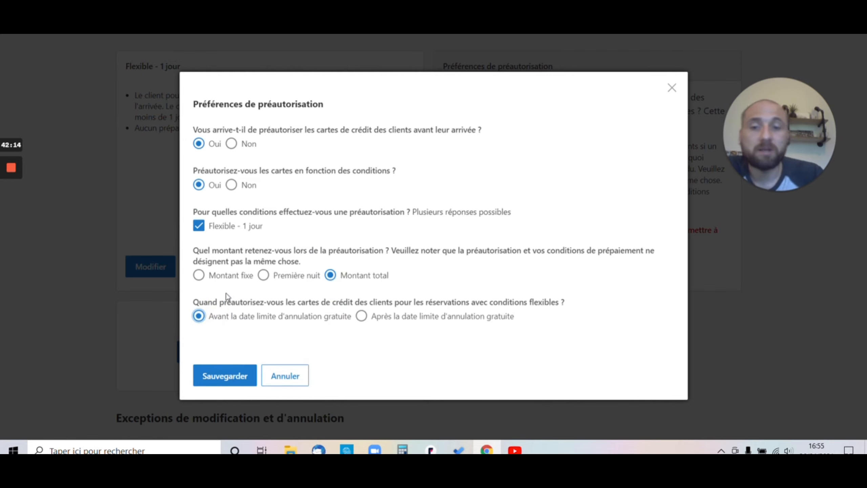
click(227, 376)
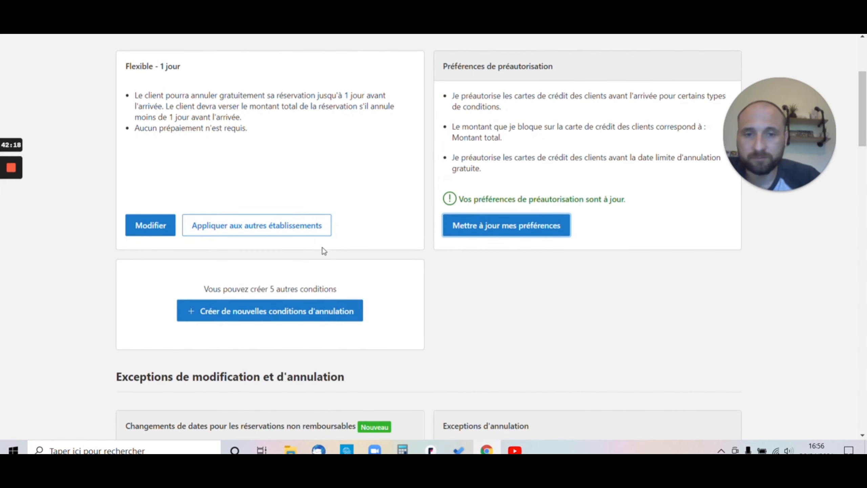
Allow guests to change the dates of non-refundable bookings up to 3 days before arrival, and update the preferences
scroll(202, 244, down, 5)
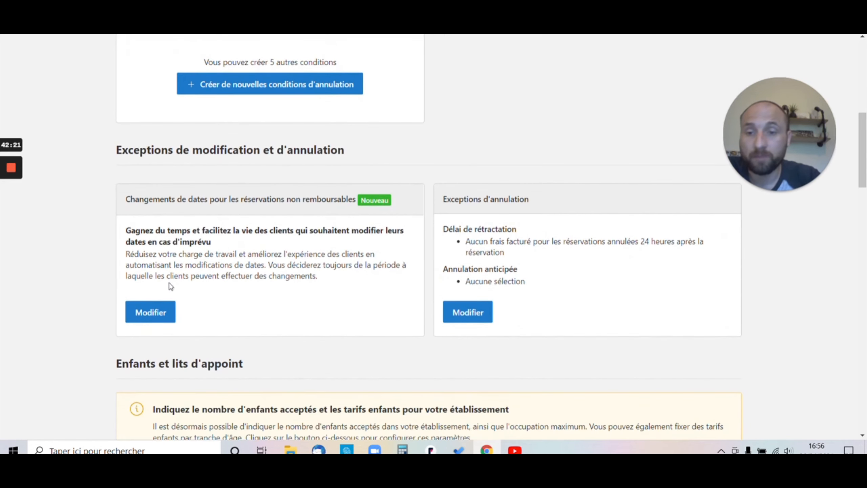
click(162, 315)
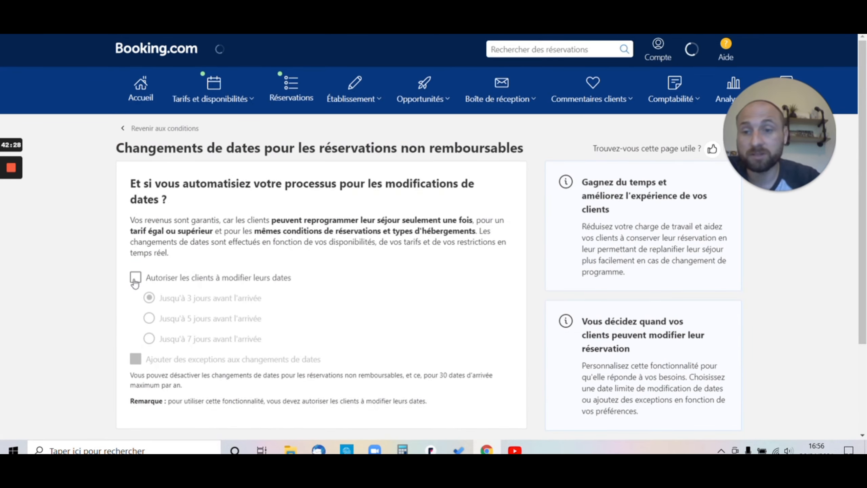
click(138, 279)
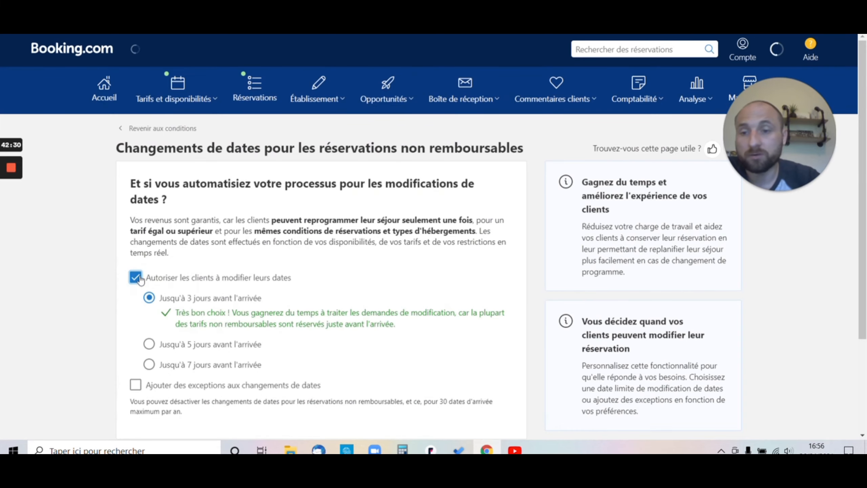
scroll(140, 280, down, 2)
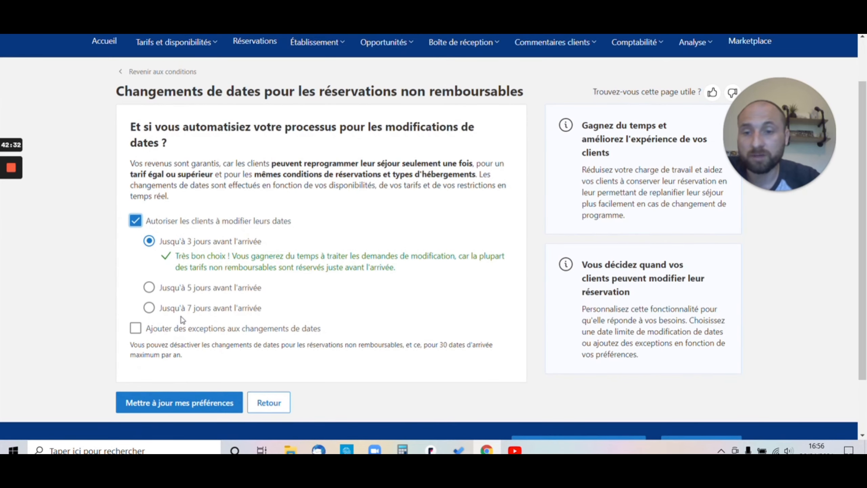
click(183, 402)
mouse_move(6, 209)
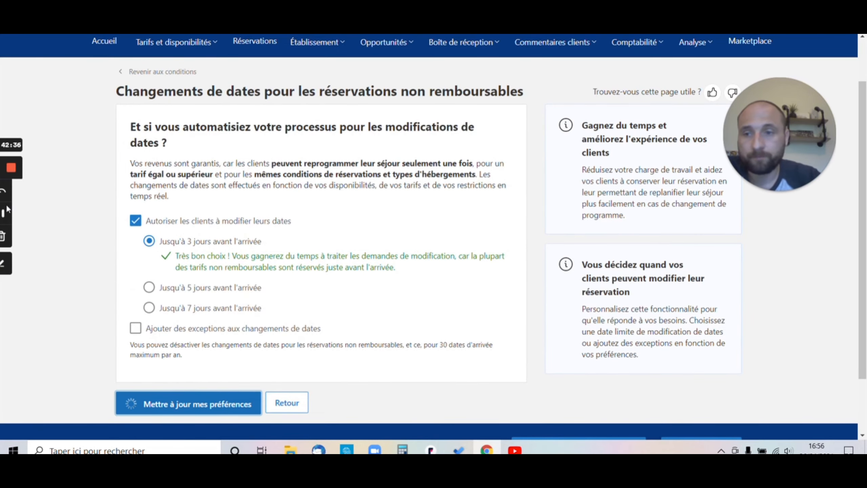
click(10, 214)
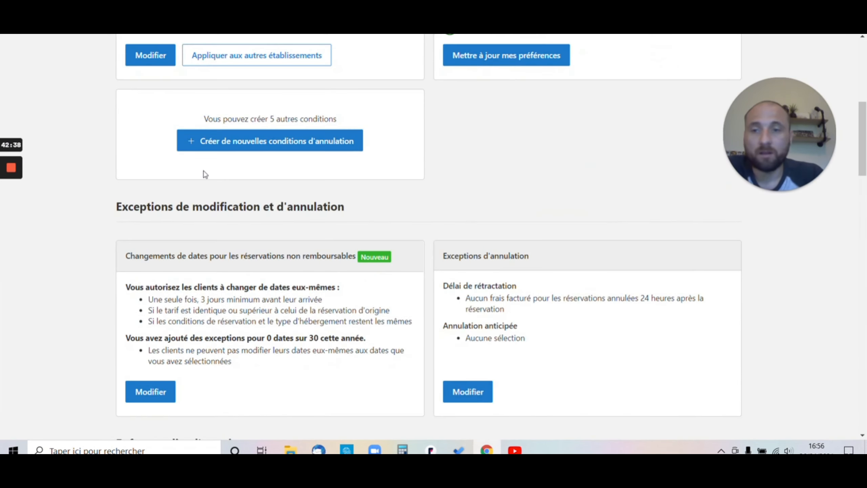
Disable the « Délai de rétractation » in the cancellation exceptions and save
scroll(401, 193, down, 2)
drag(443, 199, 536, 201)
click(471, 337)
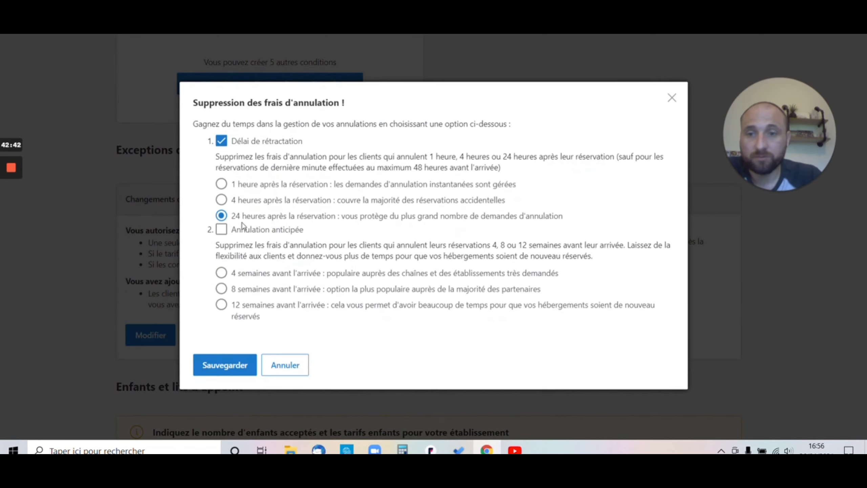
click(221, 141)
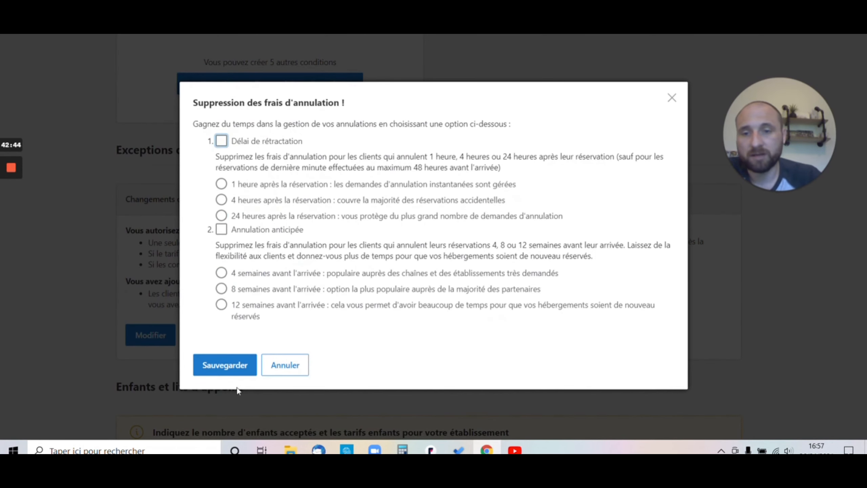
click(236, 363)
Review the conditions for children, cots and extra beds, and the payment methods accepted from guests
scroll(81, 291, down, 10)
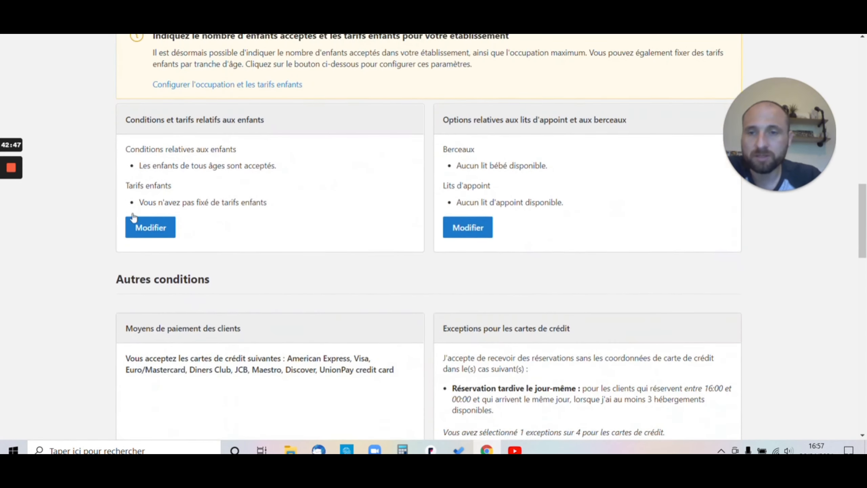
drag(135, 166, 279, 170)
drag(461, 166, 515, 166)
scroll(521, 193, down, 1)
scroll(522, 195, down, 1)
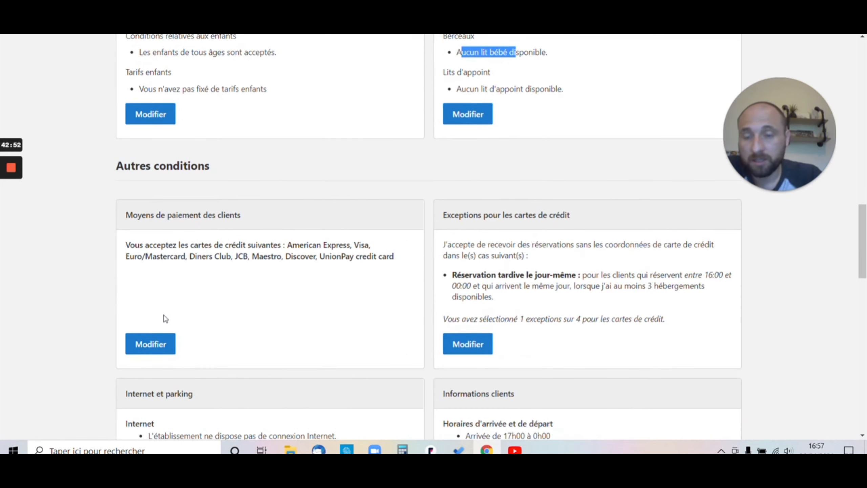
scroll(211, 269, down, 1)
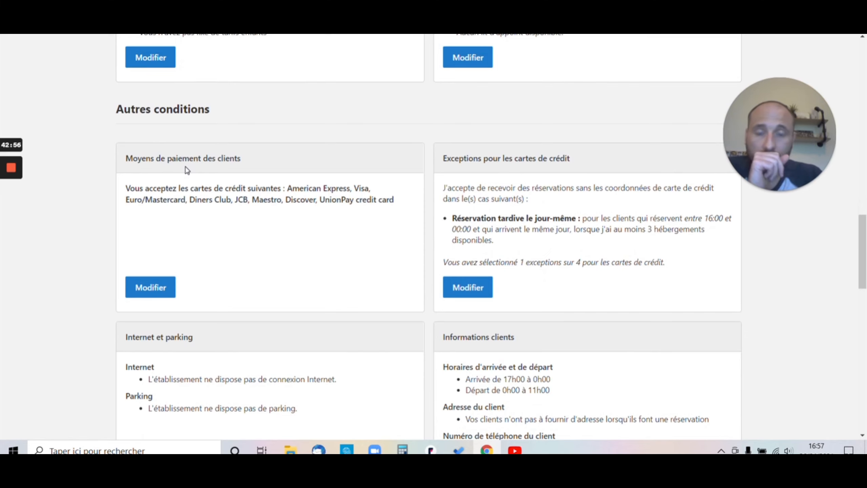
Remove the credit card exception for same-day bookings made between 16:00 and 00:00, and save
click(470, 288)
click(213, 288)
scroll(214, 290, down, 1)
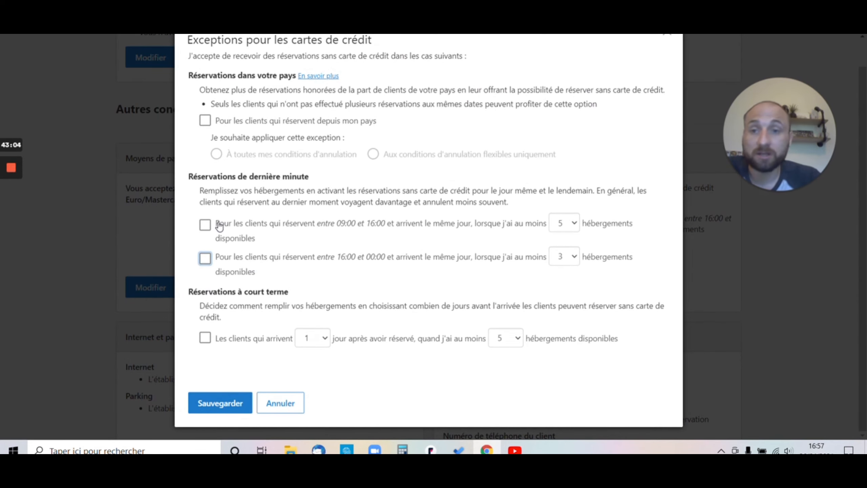
click(216, 404)
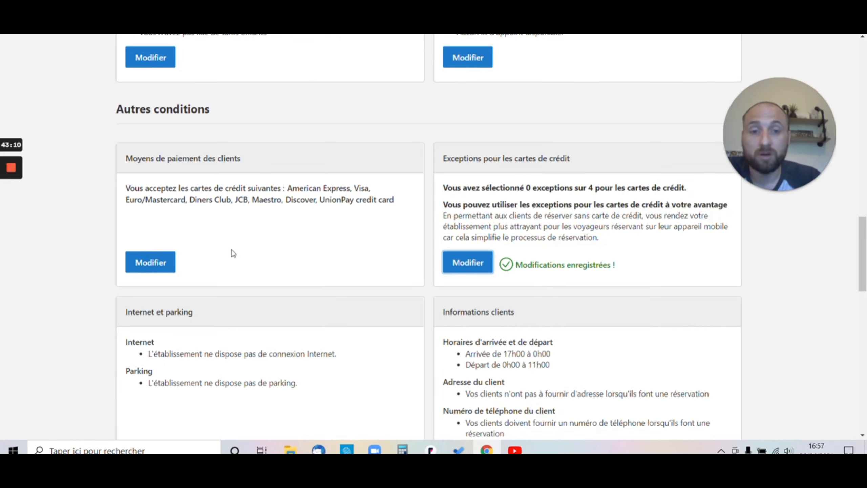
Offer free Wi-Fi throughout the establishment (« Tout l'établissement »), keep parking at « Non », and save the internet and parking conditions
scroll(292, 212, down, 1)
scroll(290, 212, down, 3)
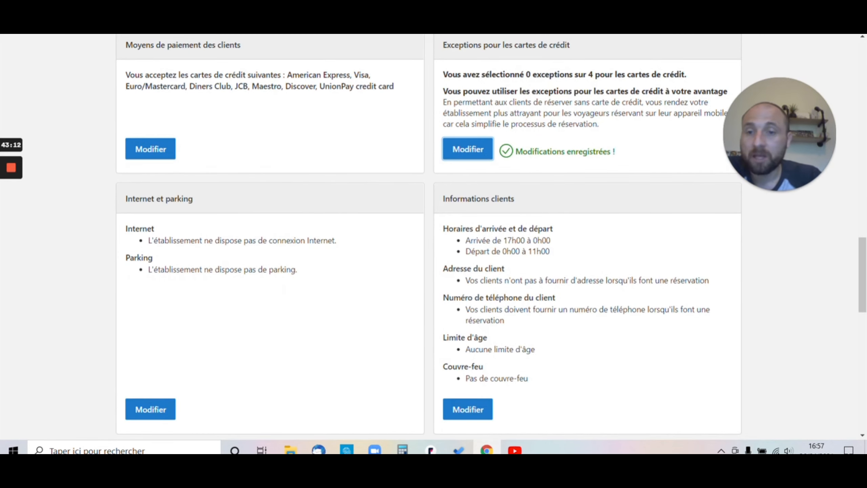
click(150, 409)
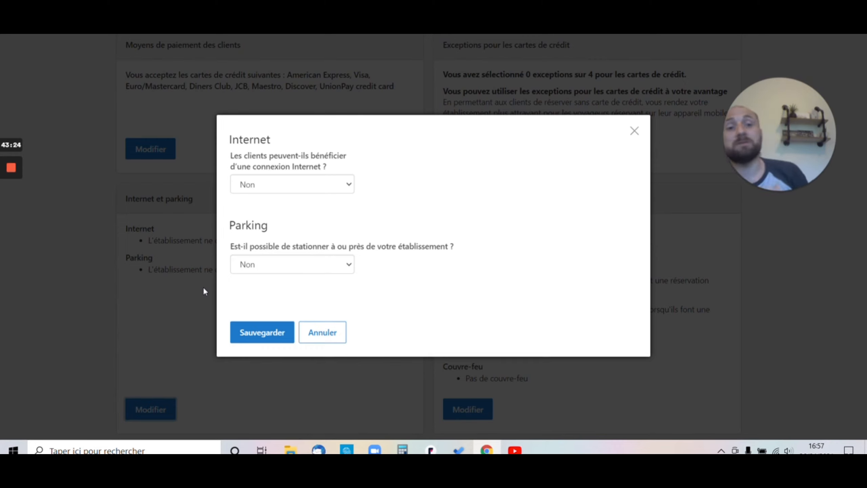
click(309, 187)
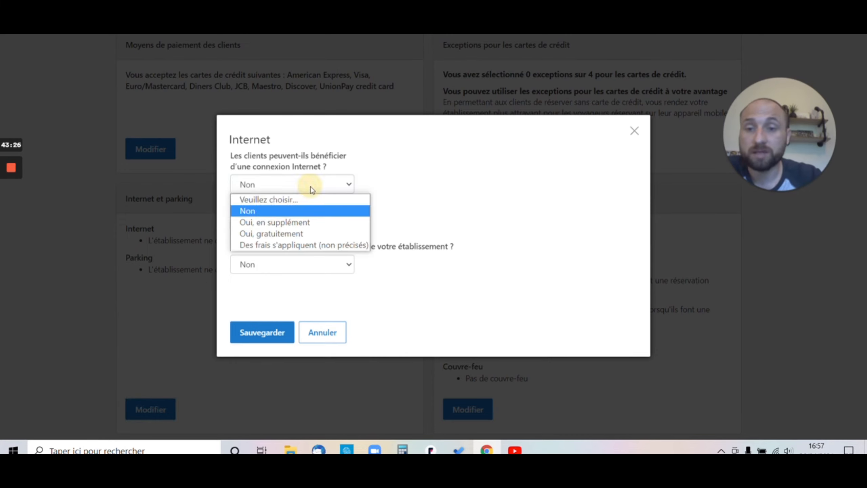
click(287, 234)
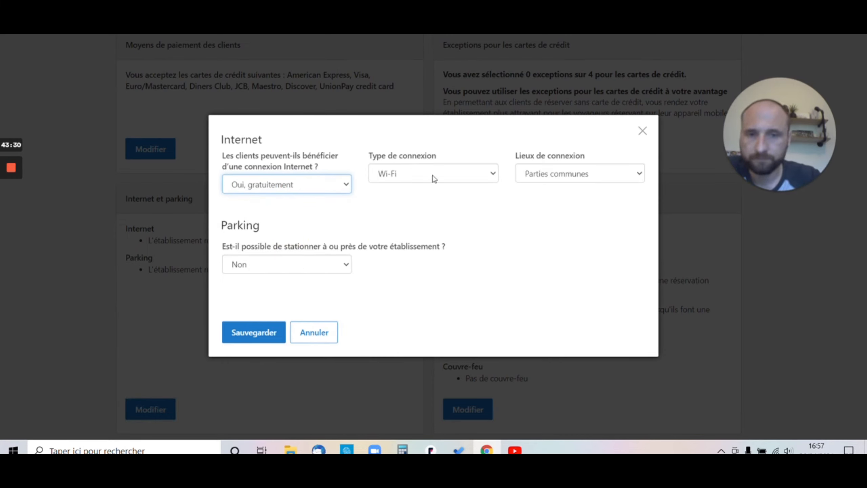
click(604, 175)
click(558, 235)
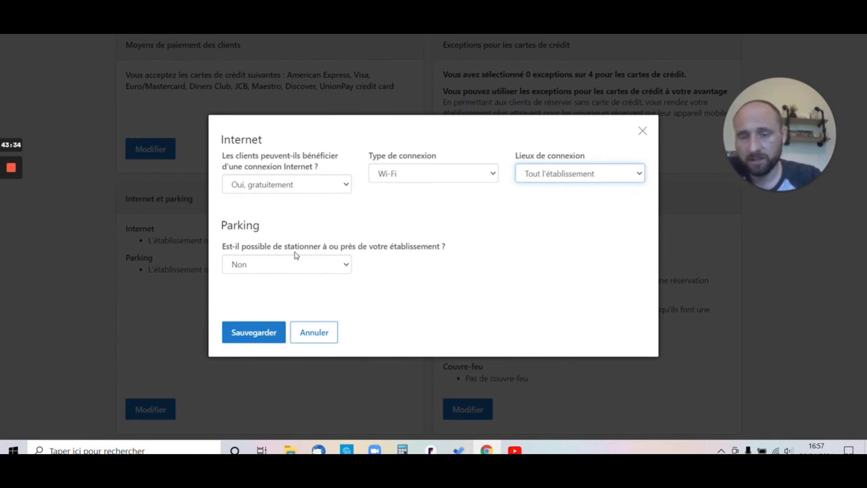
click(267, 265)
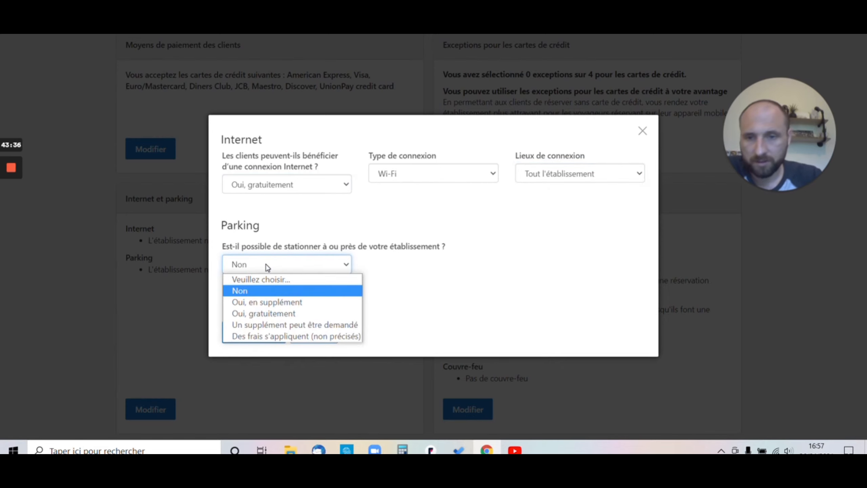
click(418, 292)
click(265, 332)
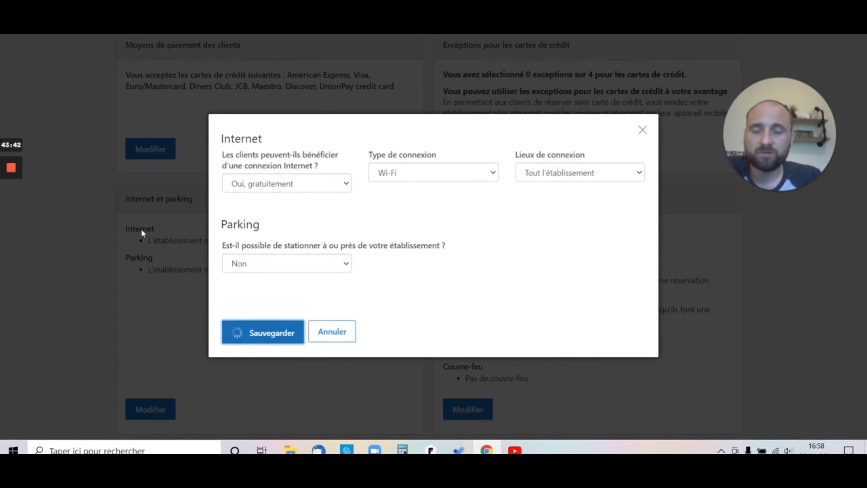
Request guests' approximate arrival time in advance, allow bookings without a phone number, and save the guest information settings
scroll(335, 237, down, 2)
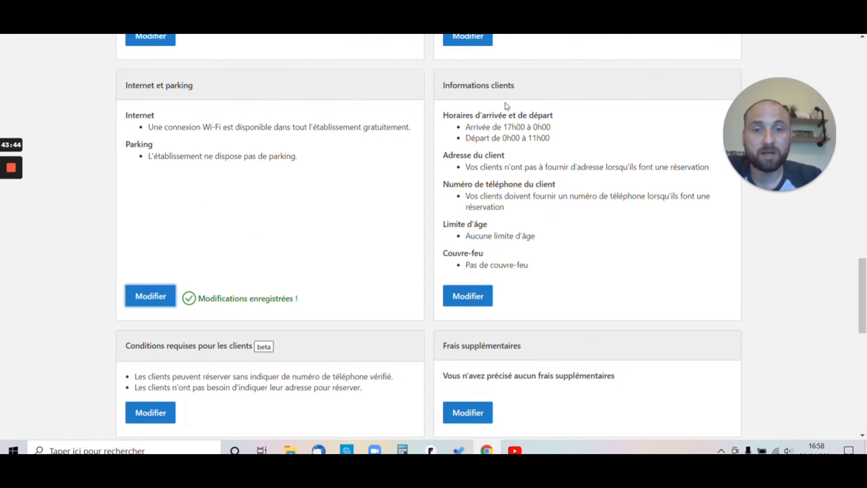
drag(463, 127, 554, 137)
click(460, 304)
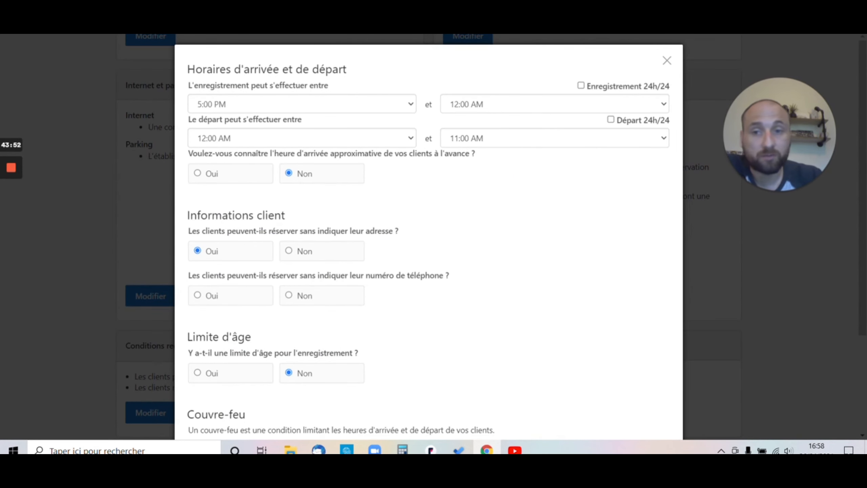
click(219, 177)
scroll(226, 179, down, 2)
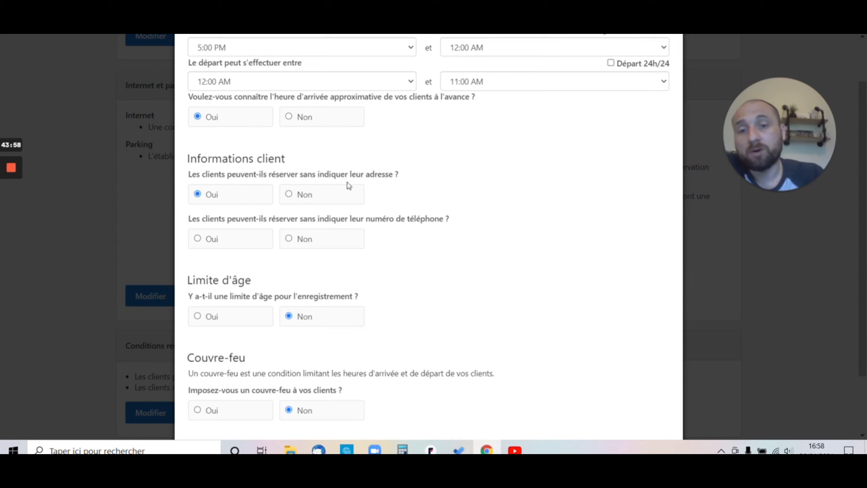
click(230, 240)
scroll(232, 241, down, 2)
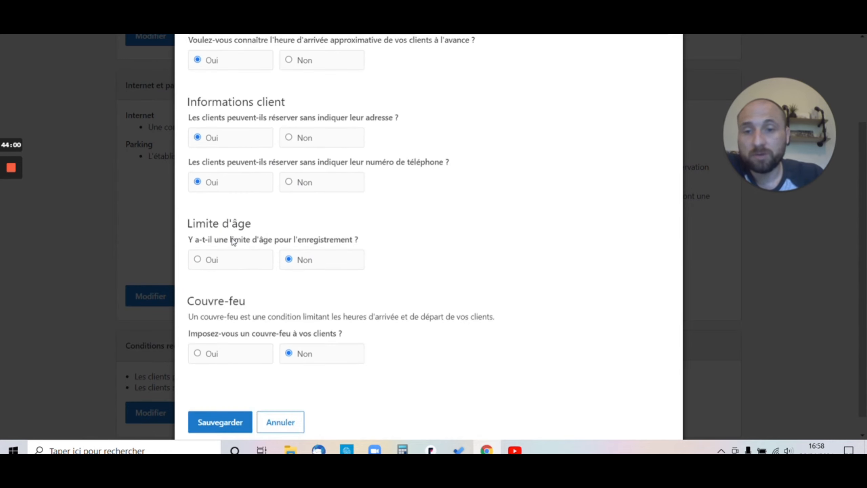
scroll(233, 241, down, 1)
click(210, 403)
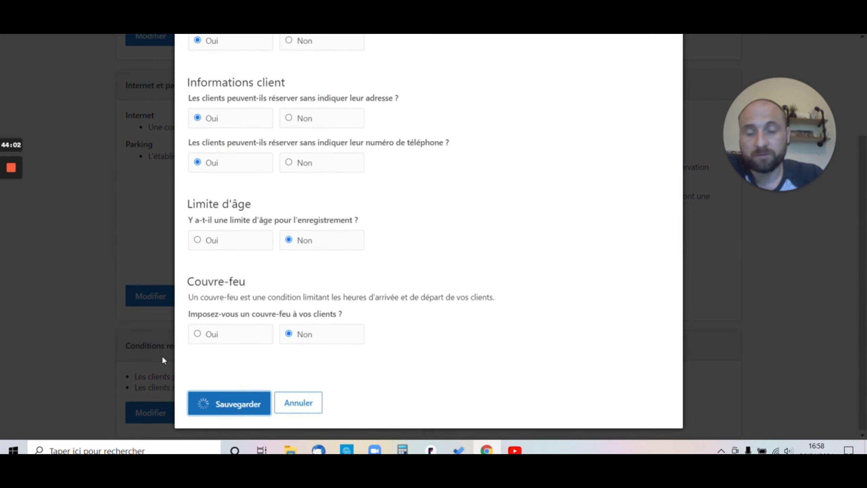
Set the guest requirements to a phone number that is « Obligatoire et vérifié » and a required address, and save
scroll(178, 269, down, 5)
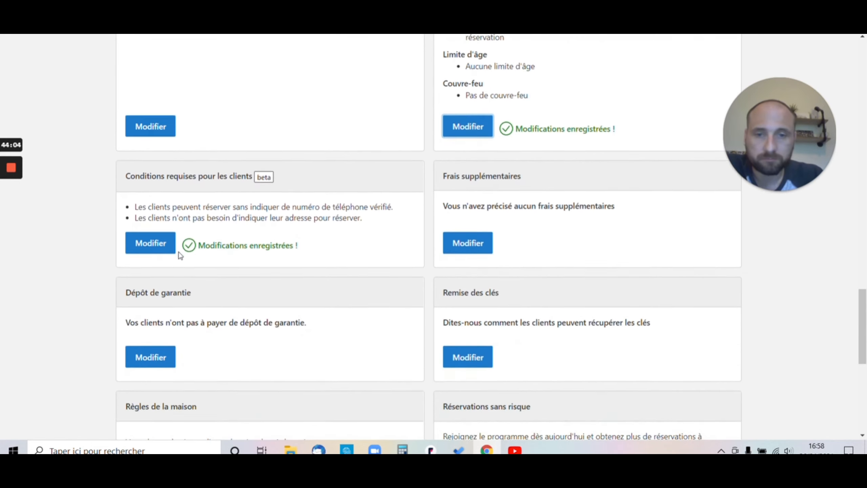
click(157, 243)
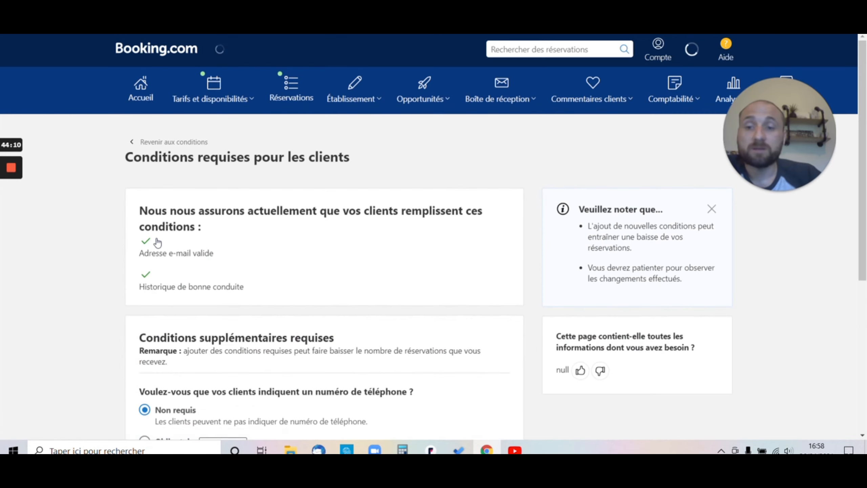
scroll(181, 307, down, 3)
click(182, 344)
click(300, 290)
scroll(189, 245, down, 3)
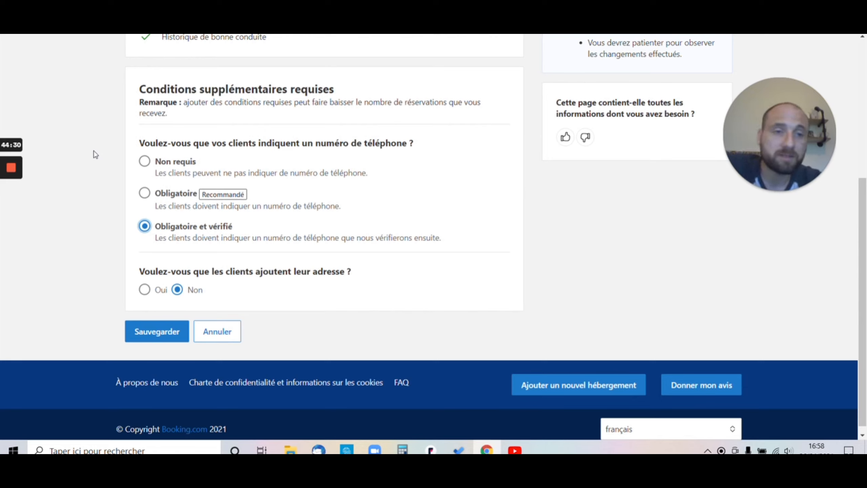
click(143, 289)
click(150, 331)
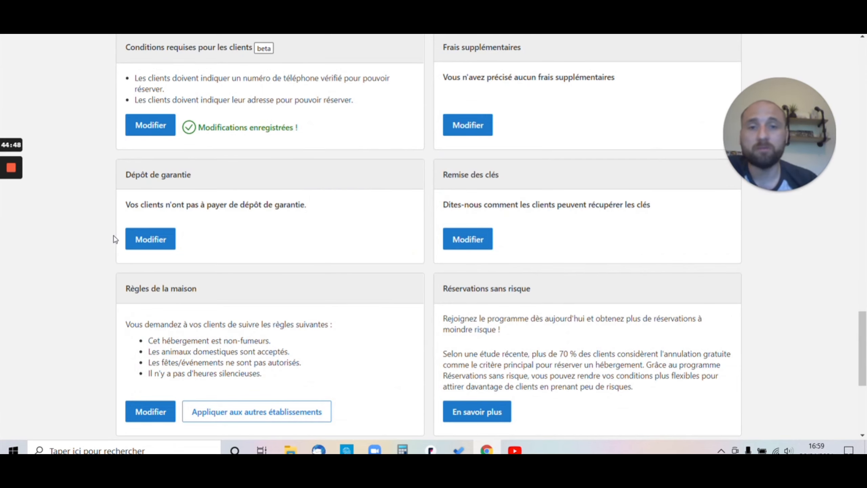
Enable additional fees for guests in « Frais supplémentaires » and choose « Ménage » as the fee type
scroll(287, 205, up, 1)
click(469, 178)
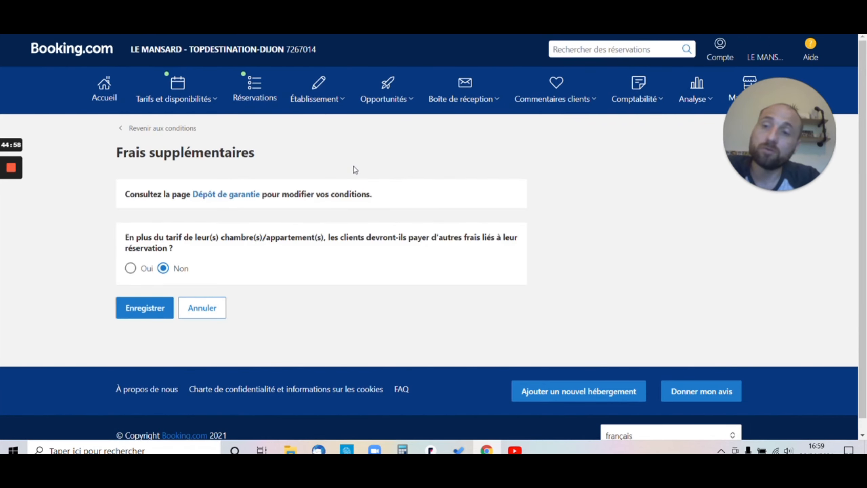
click(131, 269)
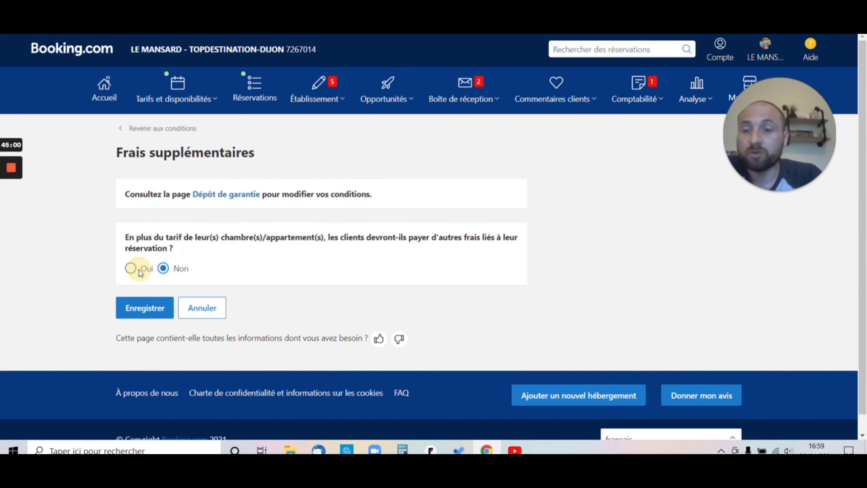
scroll(164, 272, down, 1)
click(175, 270)
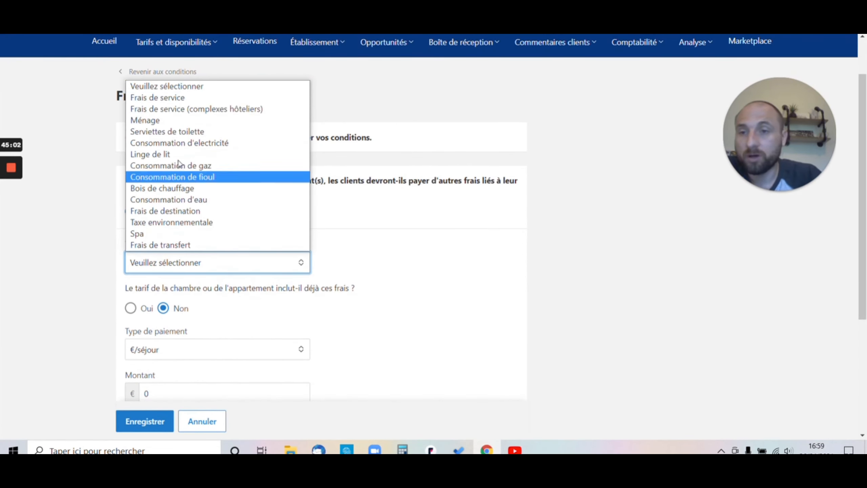
click(180, 121)
scroll(180, 122, down, 2)
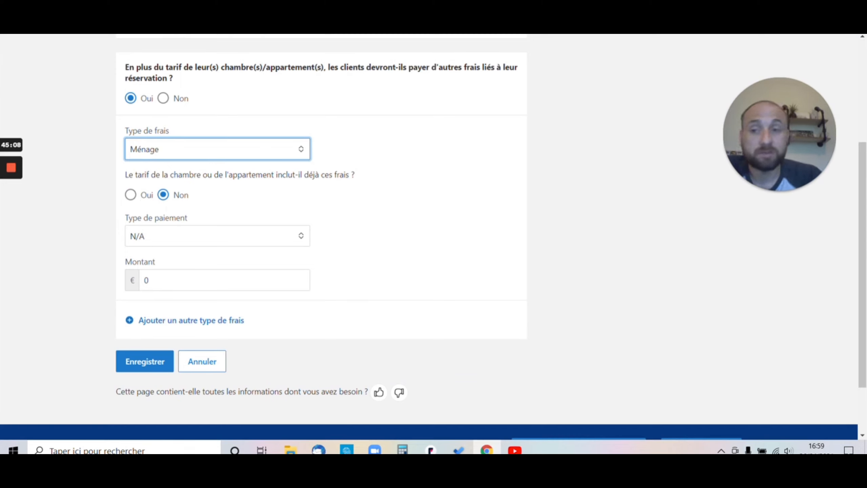
Charge the « Ménage » fee per stay (€/séjour) with an amount of 30 €, and save
click(165, 236)
click(162, 272)
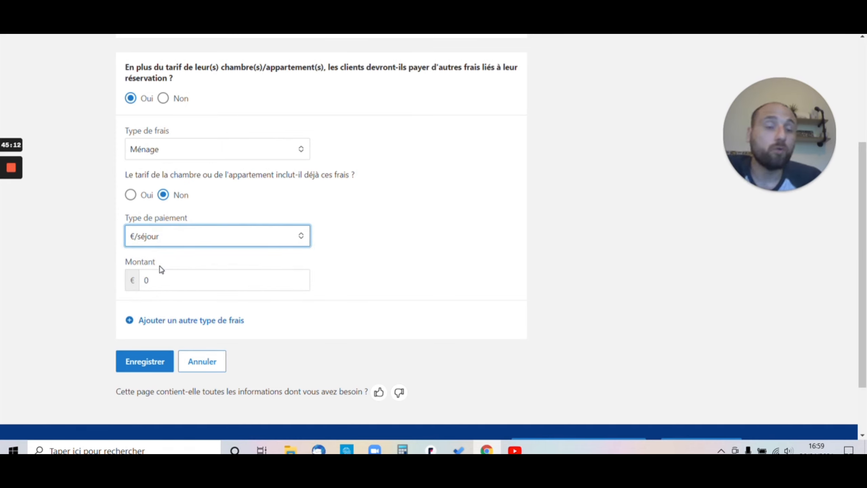
double_click(145, 280)
text(3)
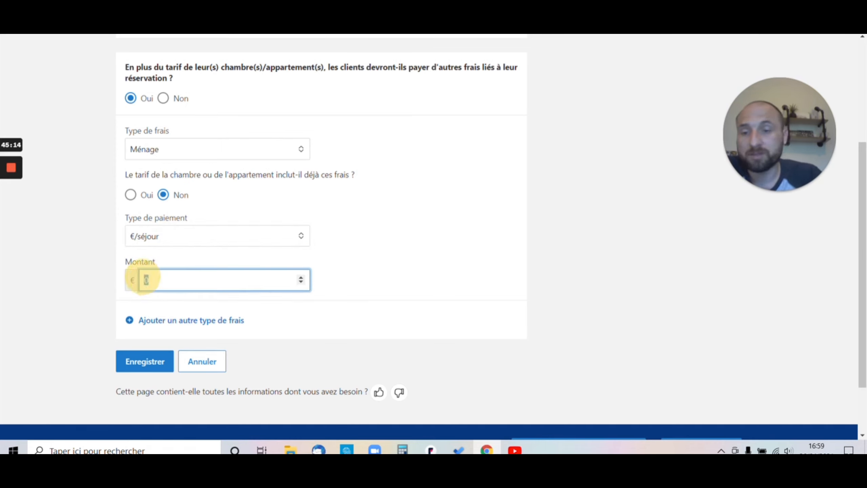
text(0)
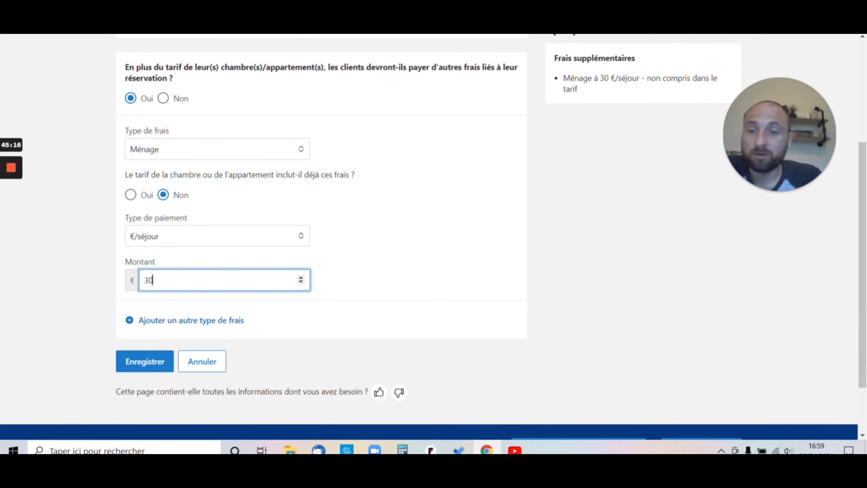
click(152, 357)
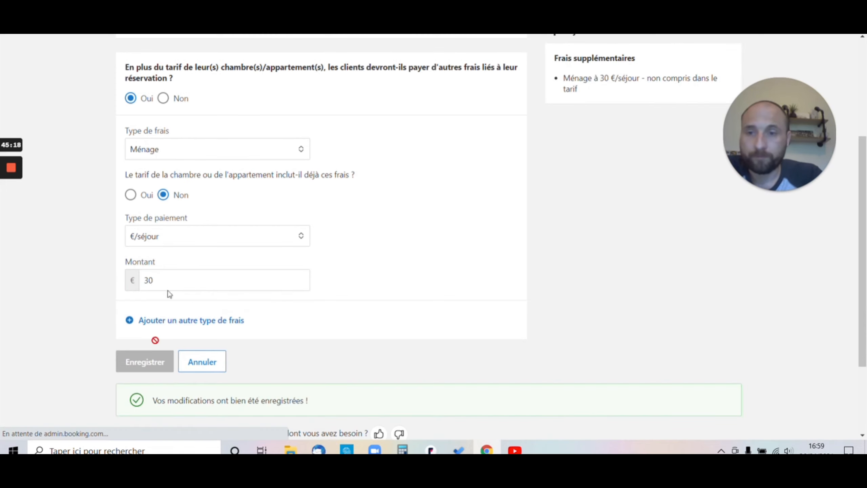
scroll(181, 236, down, 5)
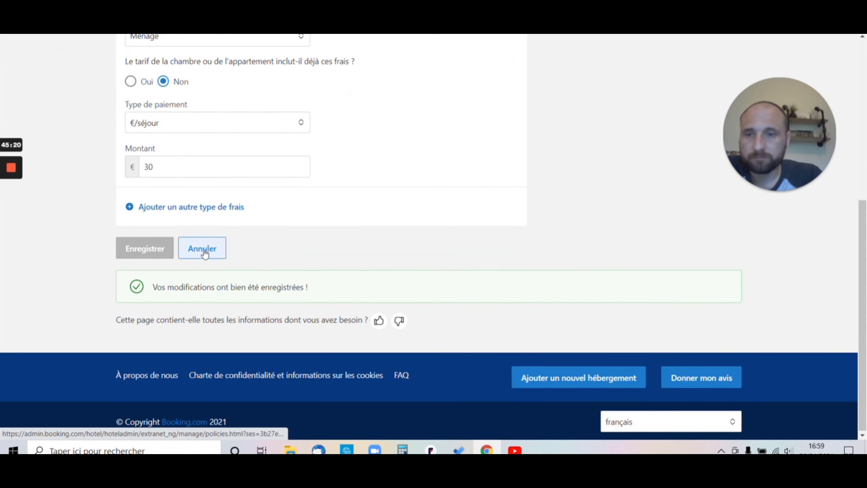
click(198, 208)
click(193, 248)
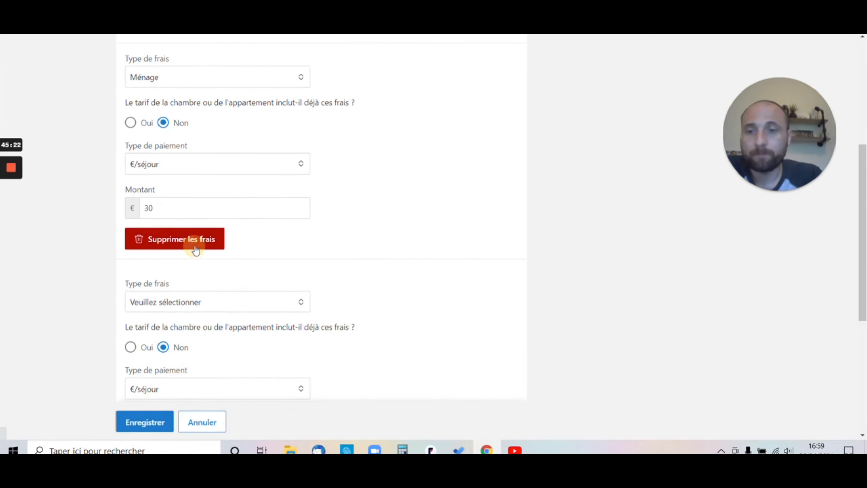
scroll(187, 254, down, 2)
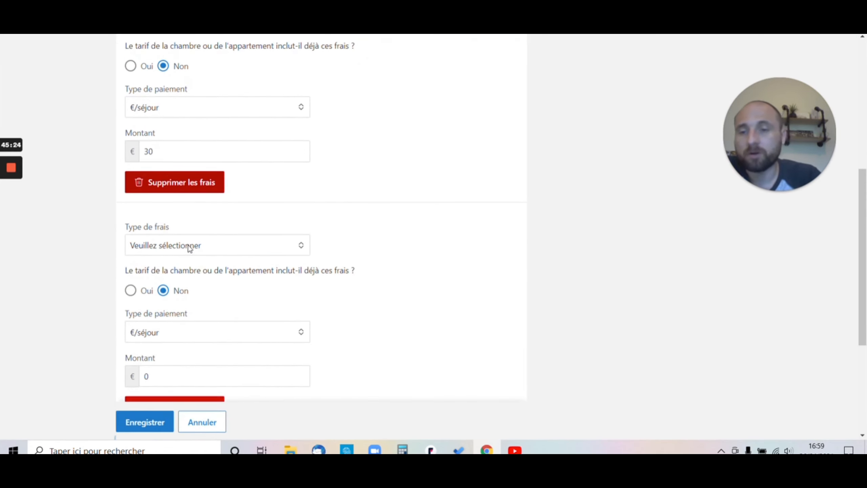
key(alt+Left)
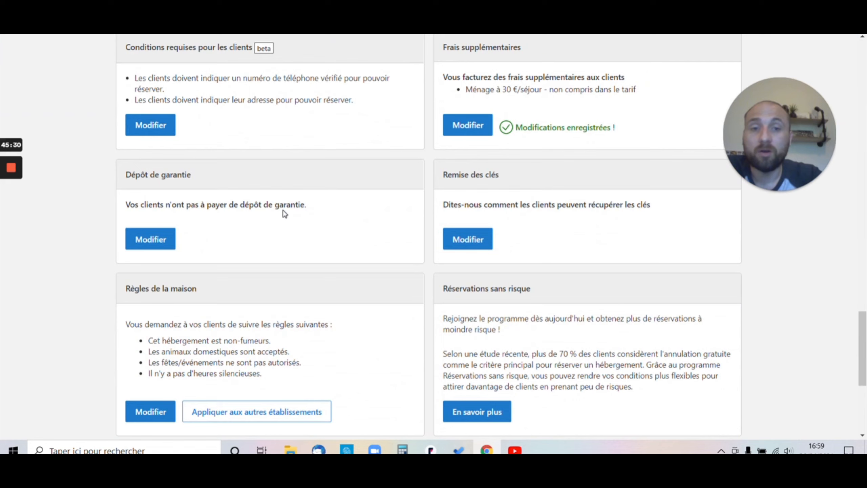
Add another additional fee alongside the cleaning fee, with « Frais de service » as its type
click(475, 132)
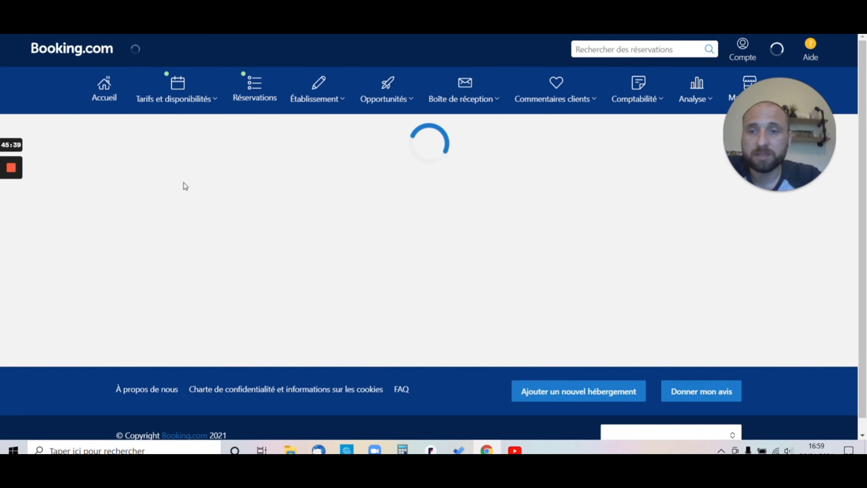
scroll(191, 193, down, 5)
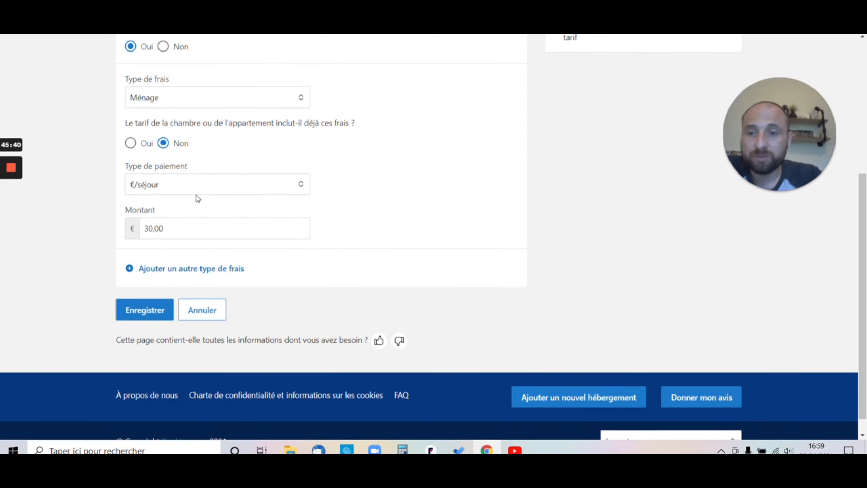
click(172, 272)
scroll(174, 275, down, 3)
click(178, 212)
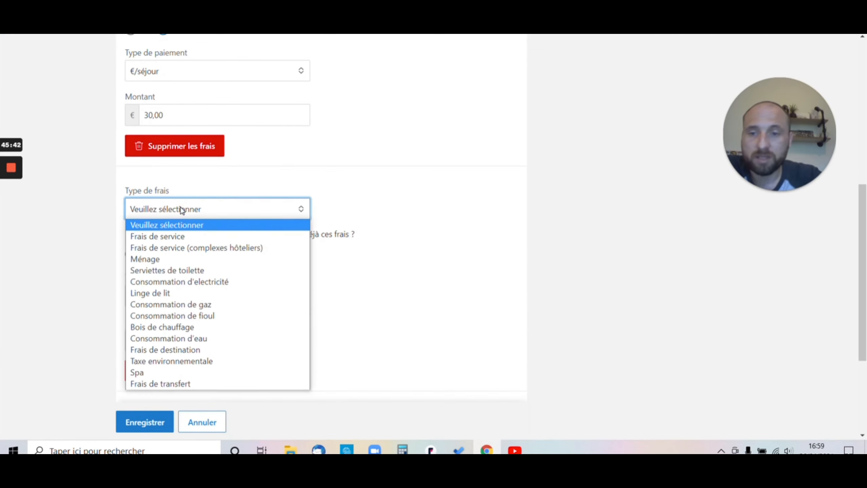
click(178, 239)
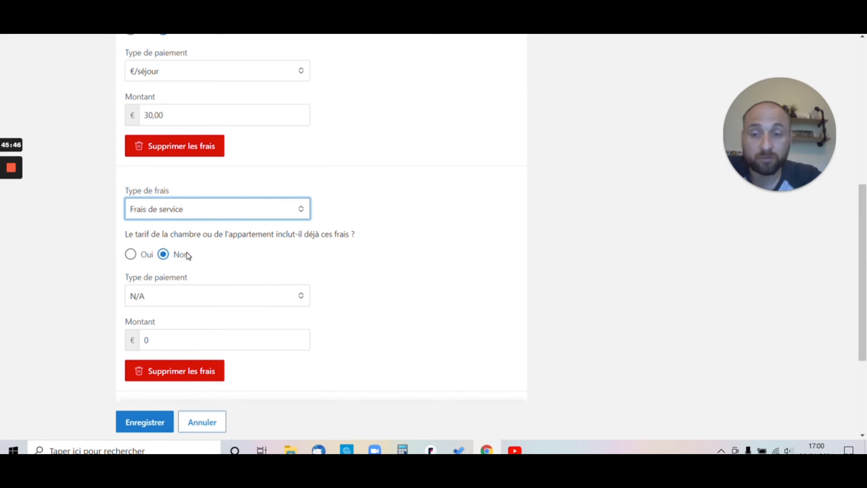
Charge the « Frais de service » as a percentage with an amount of 2 %, and save the additional fees
click(164, 301)
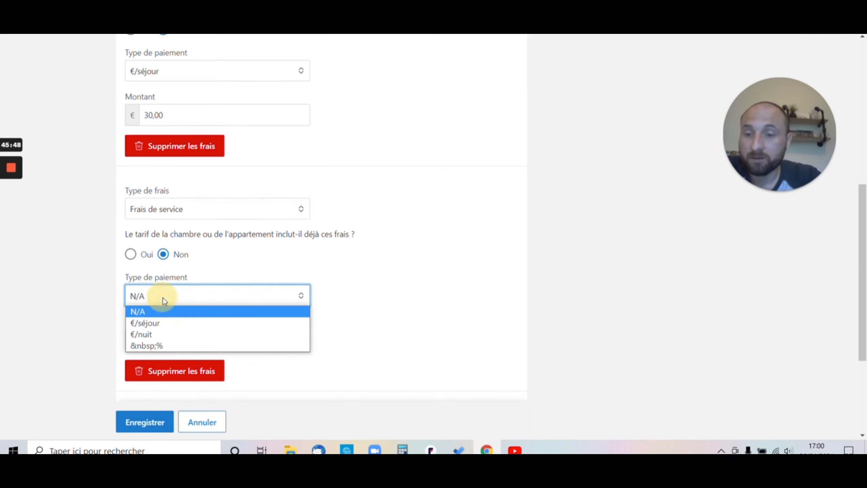
click(162, 346)
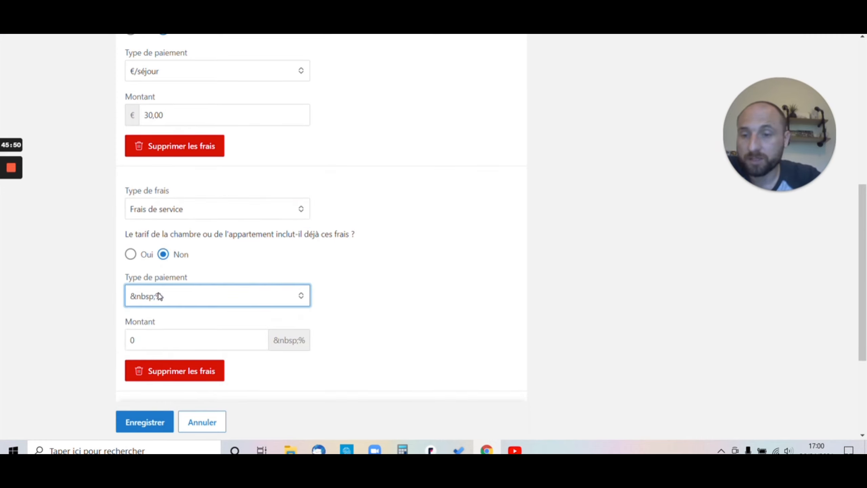
key(Tab)
text(2)
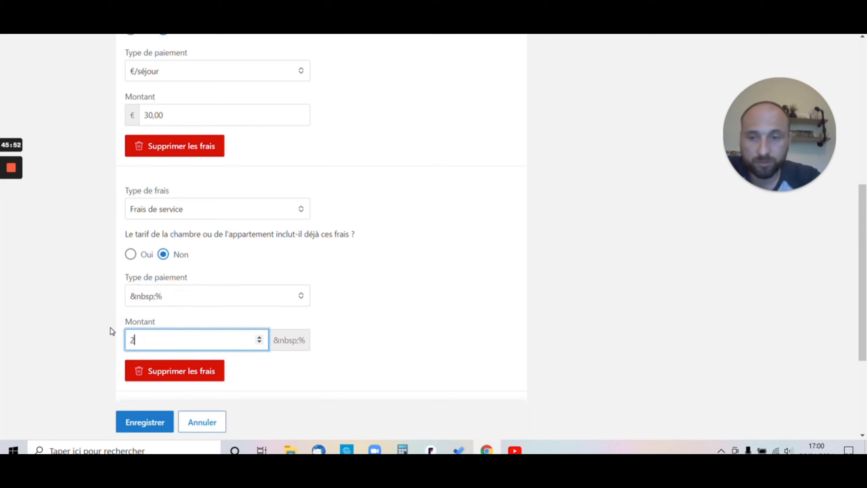
click(148, 423)
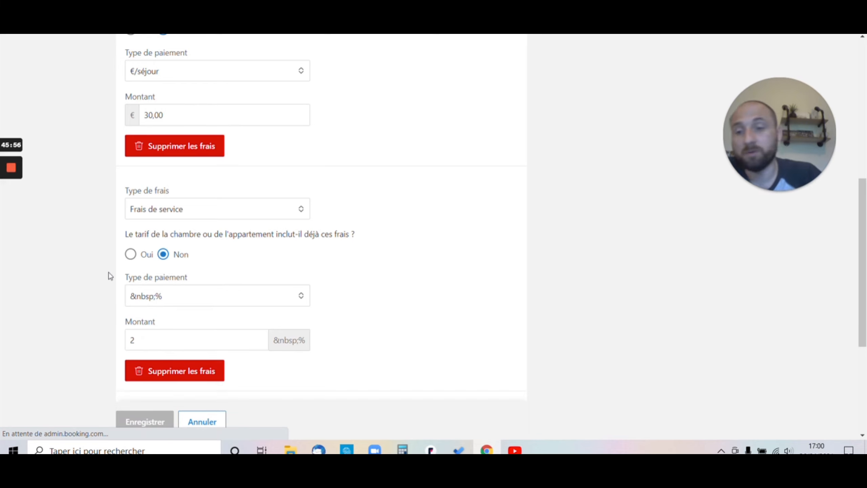
scroll(110, 266, down, 1)
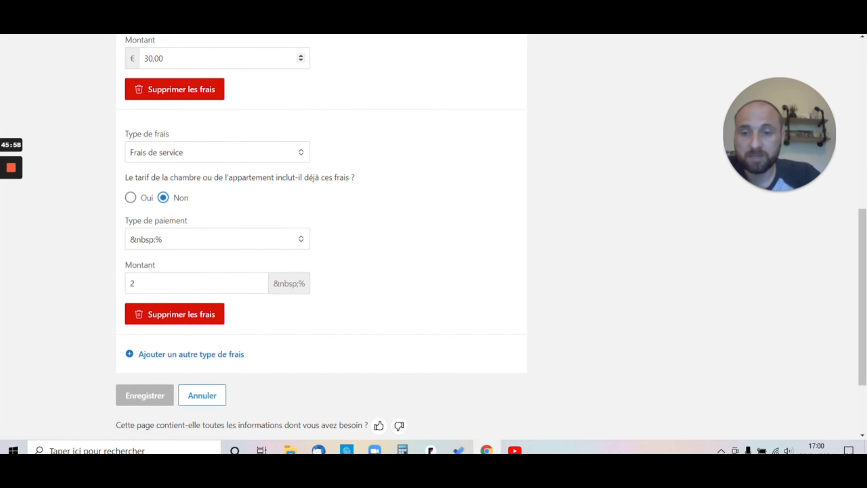
click(232, 192)
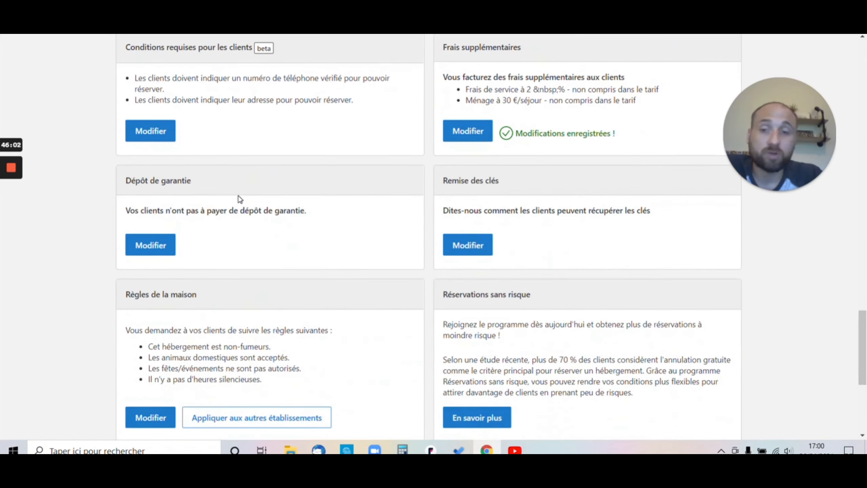
Require a « Dépôt de garantie » of 350 € per stay from guests and save the deposit conditions
click(153, 245)
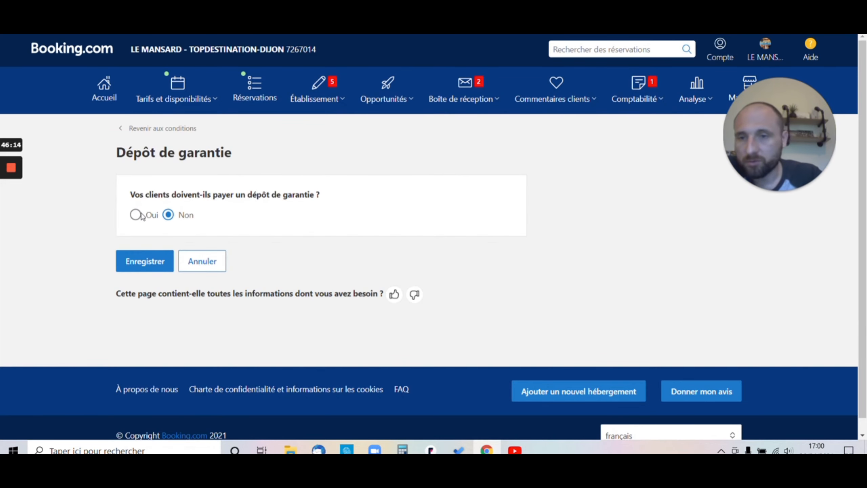
click(140, 215)
scroll(141, 213, down, 2)
click(182, 242)
key(BackSpace)
text(350)
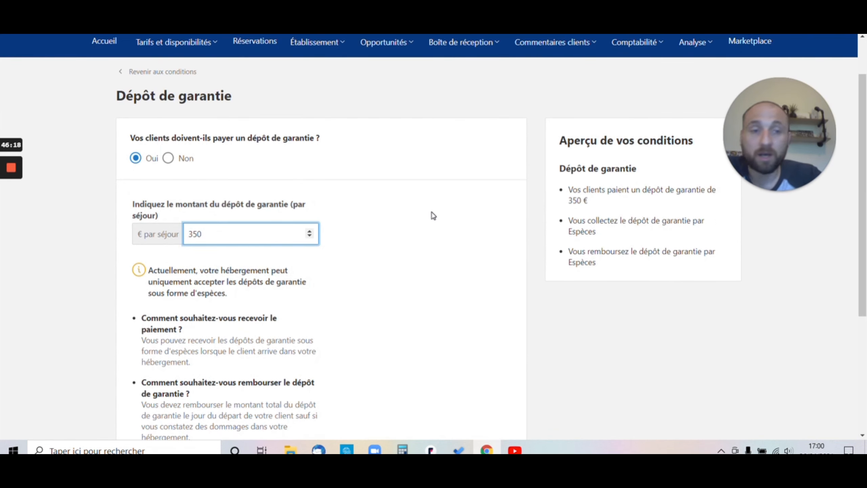
click(443, 212)
scroll(443, 212, down, 5)
click(135, 313)
scroll(393, 226, up, 3)
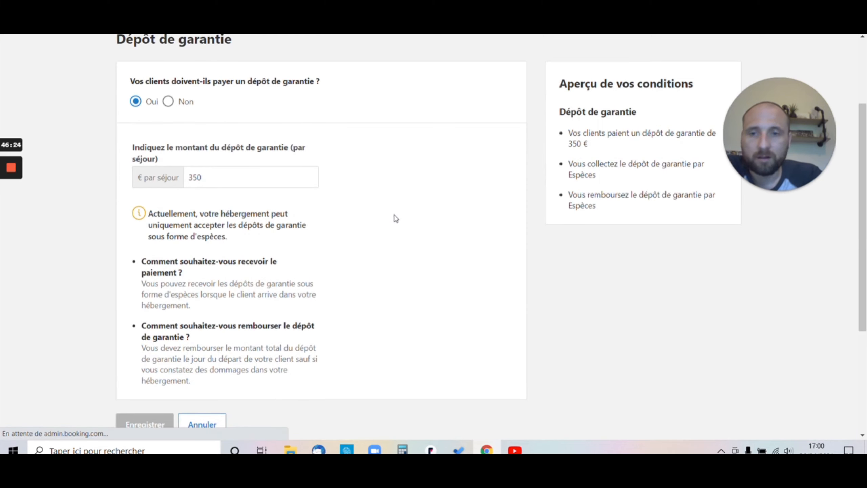
scroll(384, 221, up, 3)
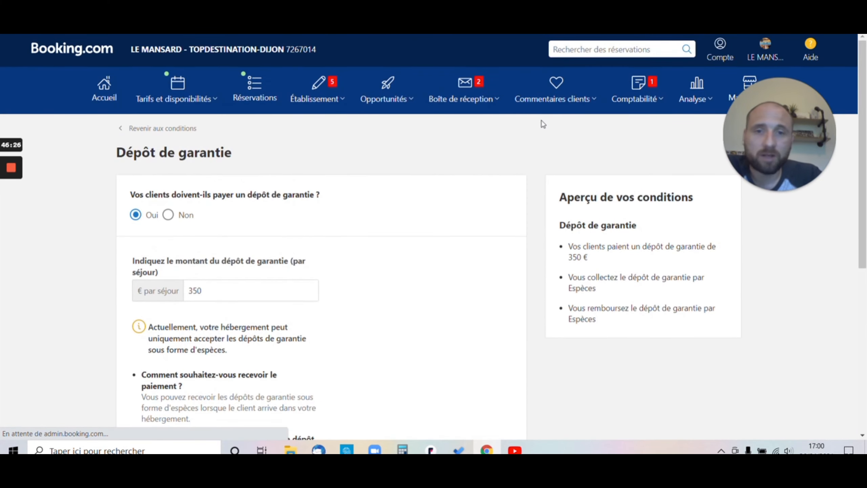
scroll(525, 162, down, 1)
scroll(524, 161, down, 3)
scroll(489, 180, up, 4)
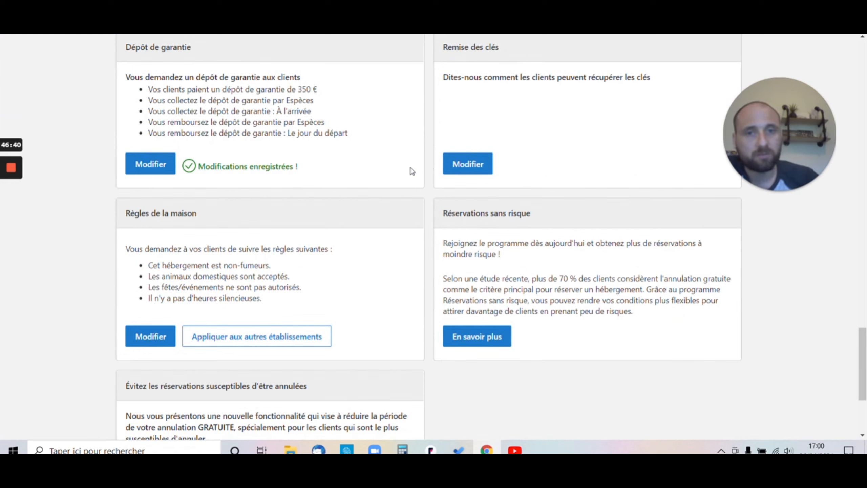
In « Remise des clés », set the property access method to « Les clés sont dans un coffre sécurisé »
click(472, 166)
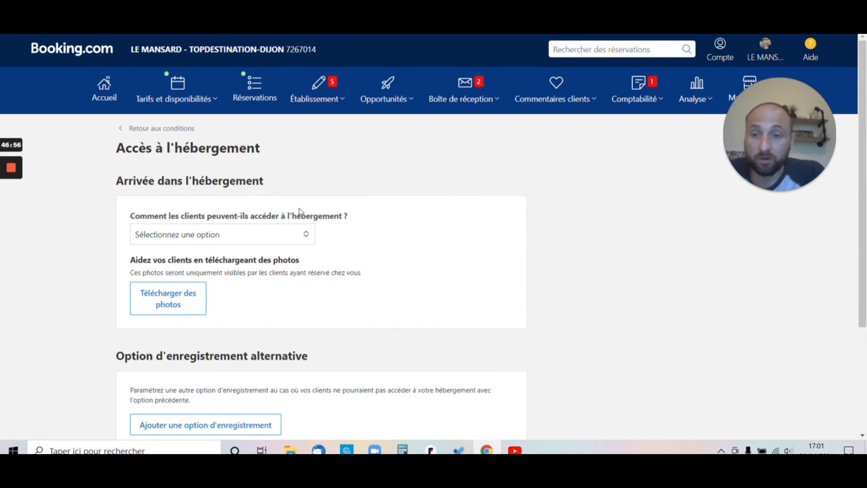
click(255, 235)
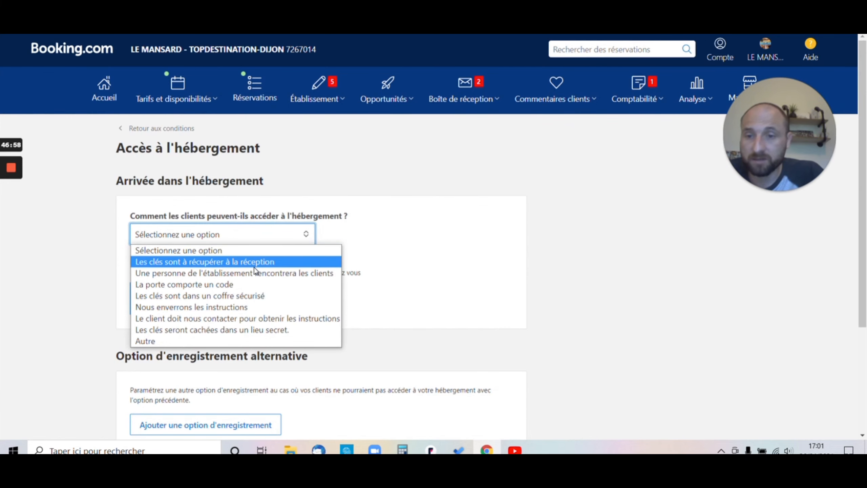
click(244, 296)
scroll(244, 296, down, 2)
Enter the guest access instructions « Nous vous transmettrons les accès et les instructions la veille de votre arrivée par mail. »
click(196, 282)
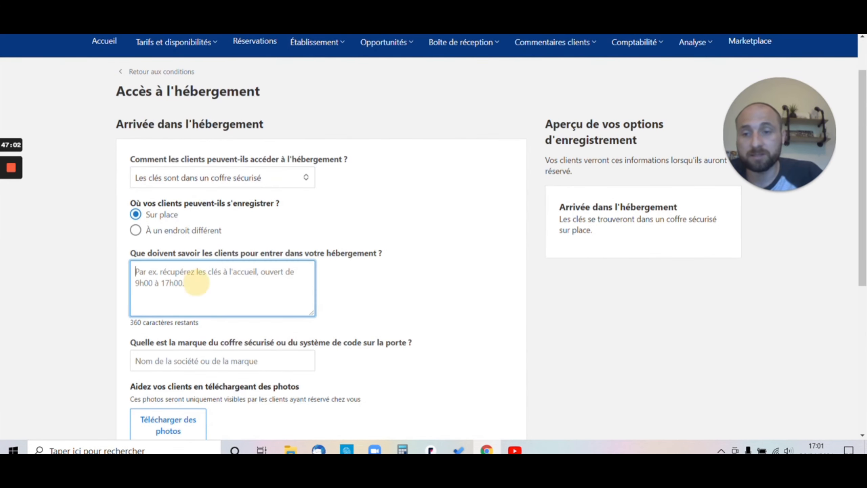
text(Nous vous transmettrons les )
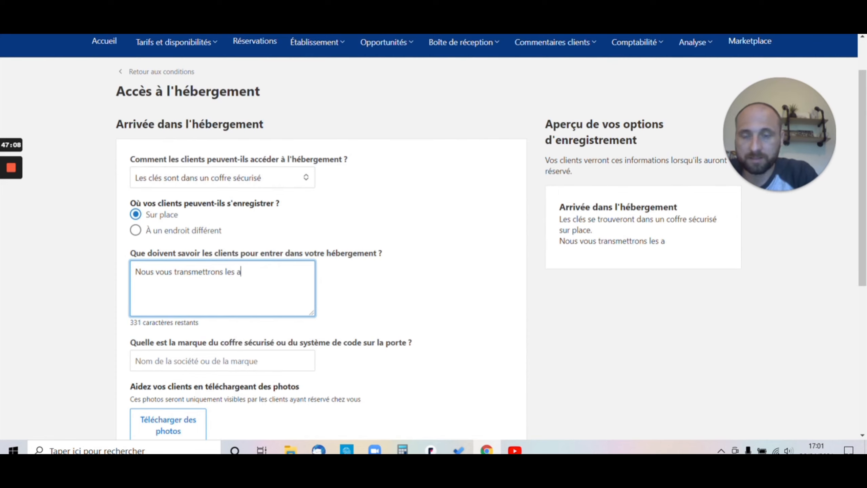
text(accès et les instruction)
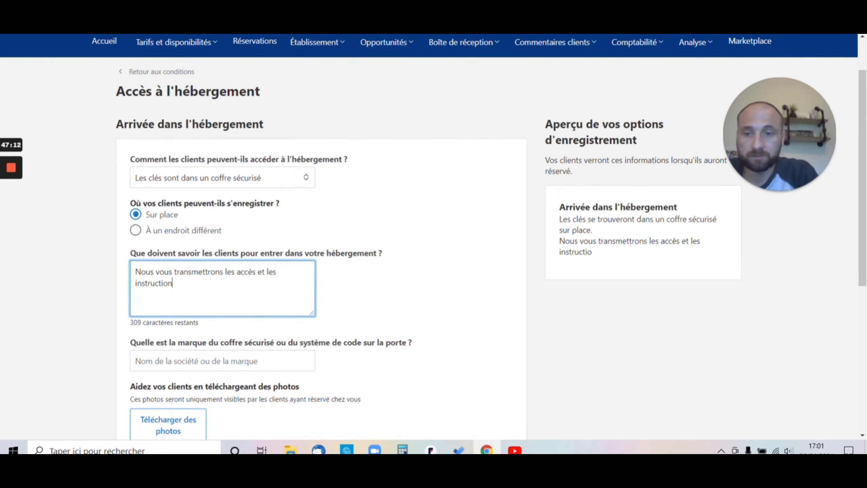
text(s la veill)
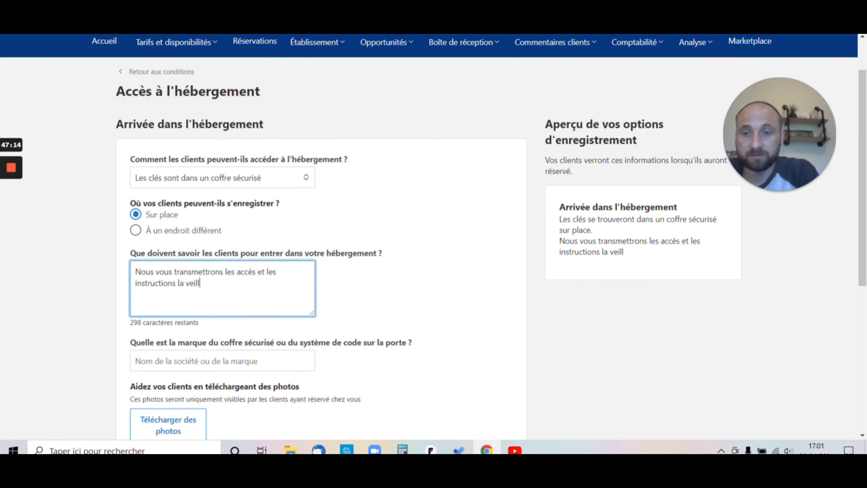
text(e de votre ariv)
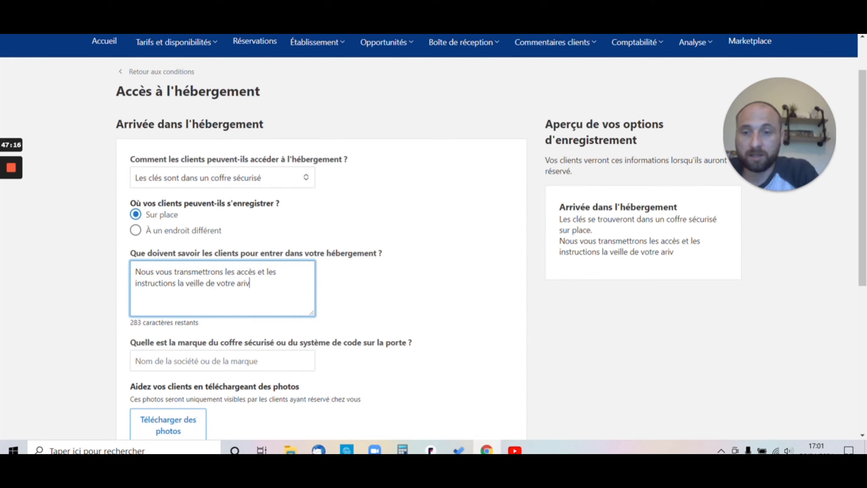
key(BackSpace)
key(BackSpace)
text(rivée)
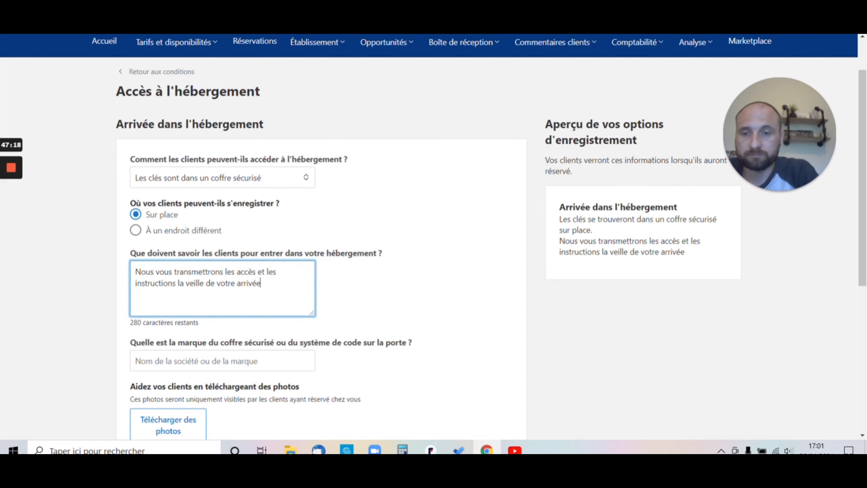
text( par mail)
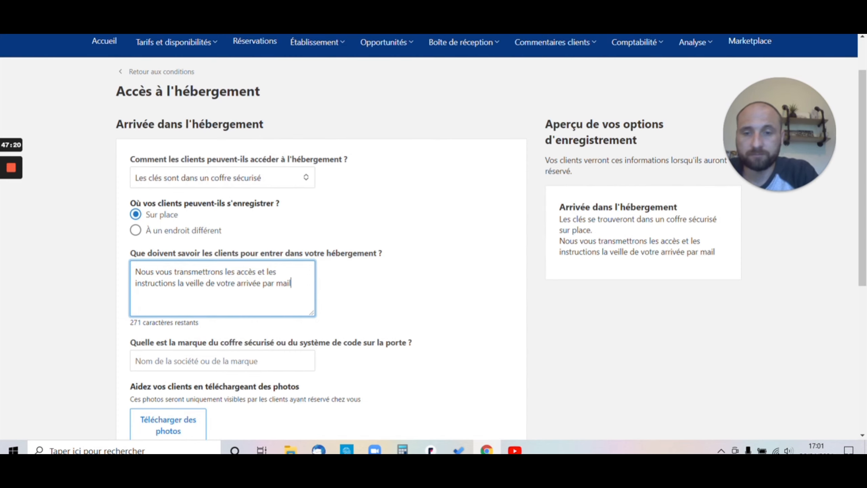
Check the preview of the check-in options shown to guests and save the property access settings
scroll(215, 218, down, 2)
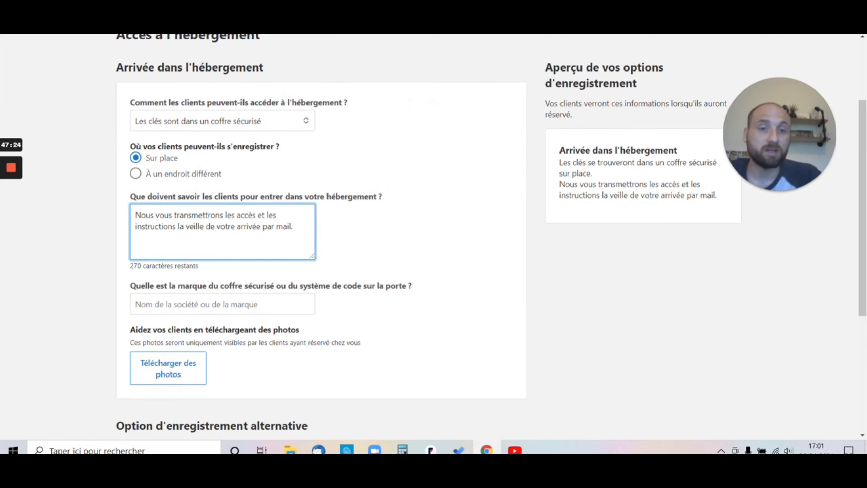
drag(559, 163, 716, 195)
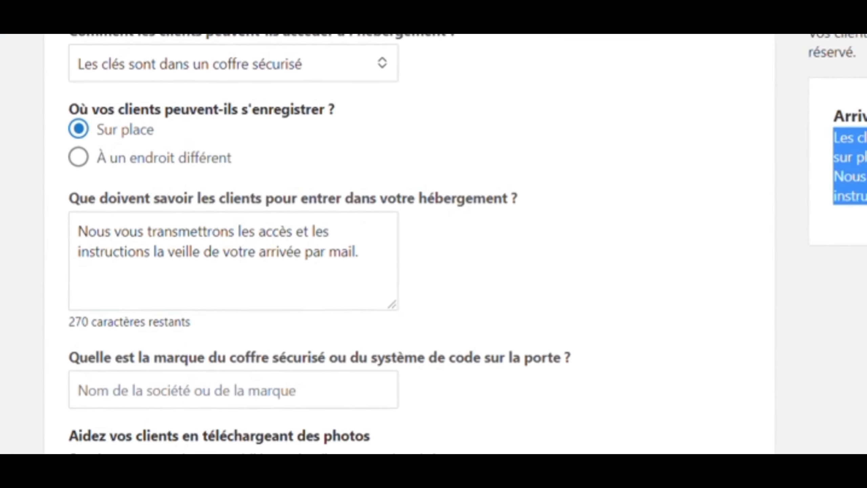
click(805, 227)
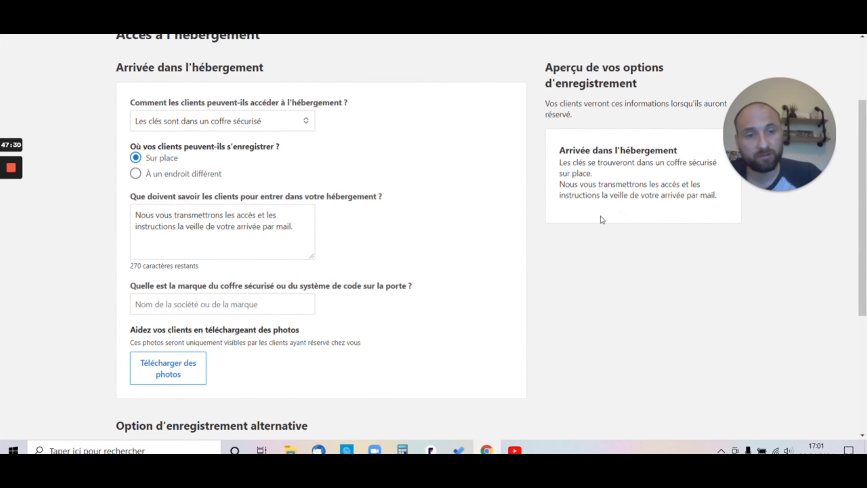
scroll(625, 262, down, 5)
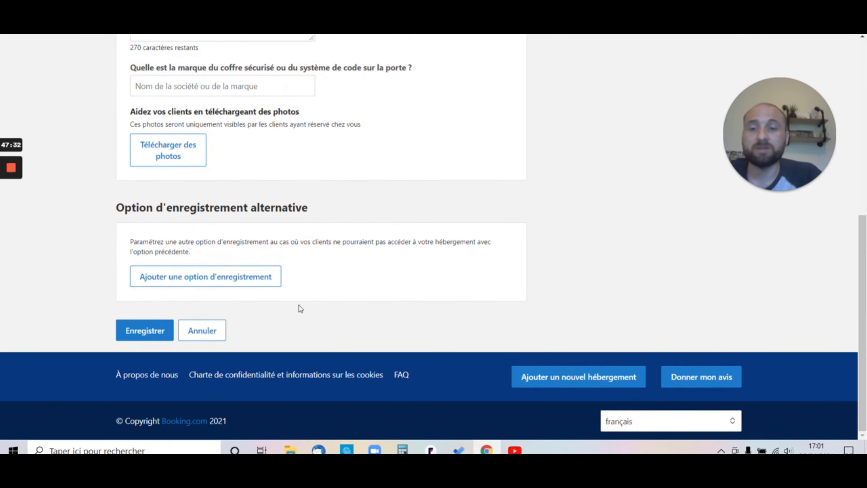
click(142, 333)
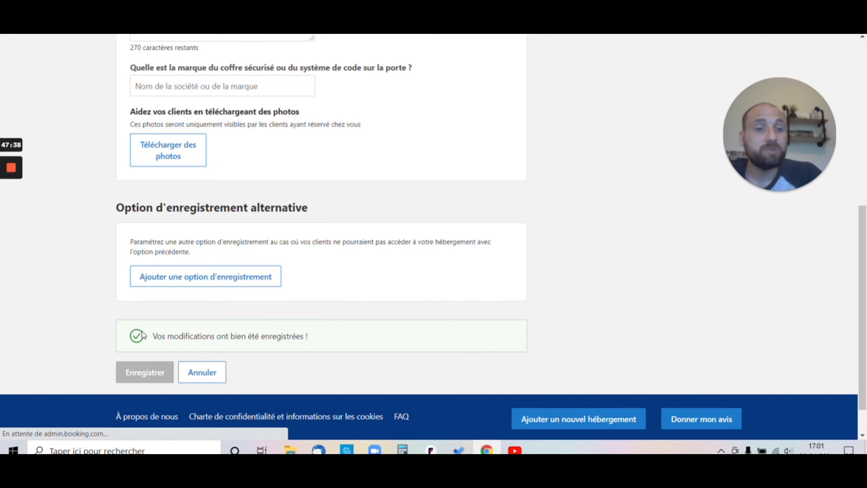
click(151, 321)
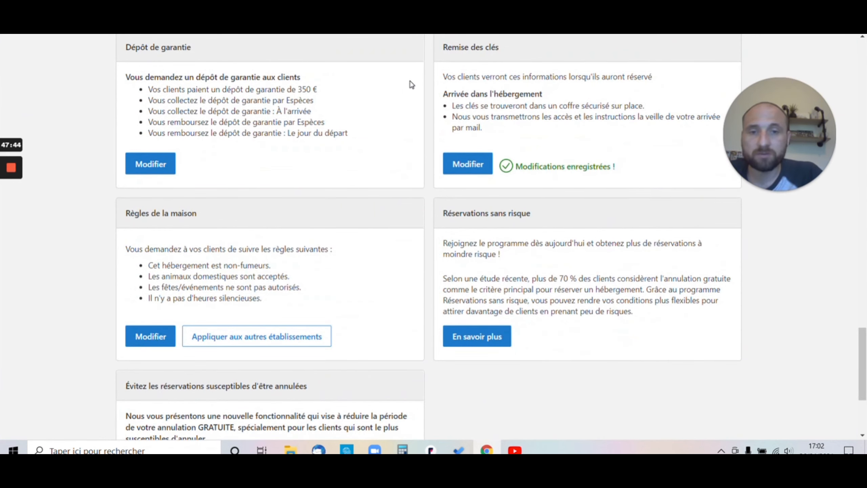
Review the « Règles de la maison » settings for smoking, parties, noise and pets, and leave without saving
scroll(180, 168, down, 1)
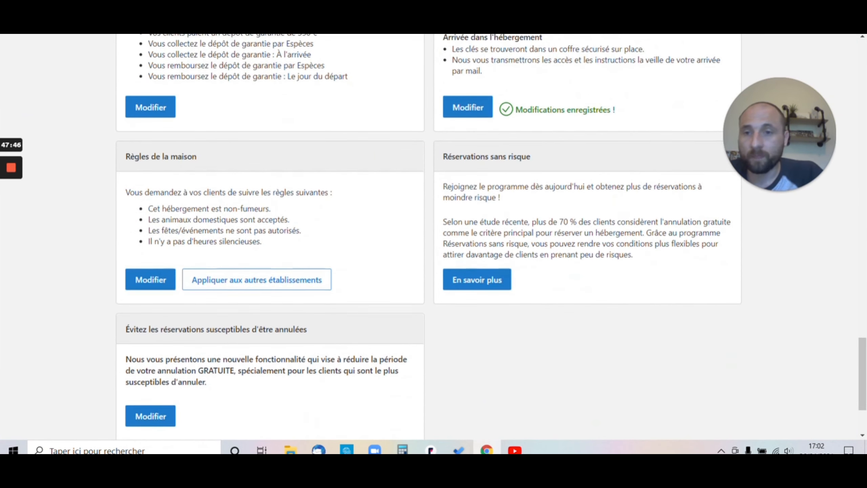
click(160, 281)
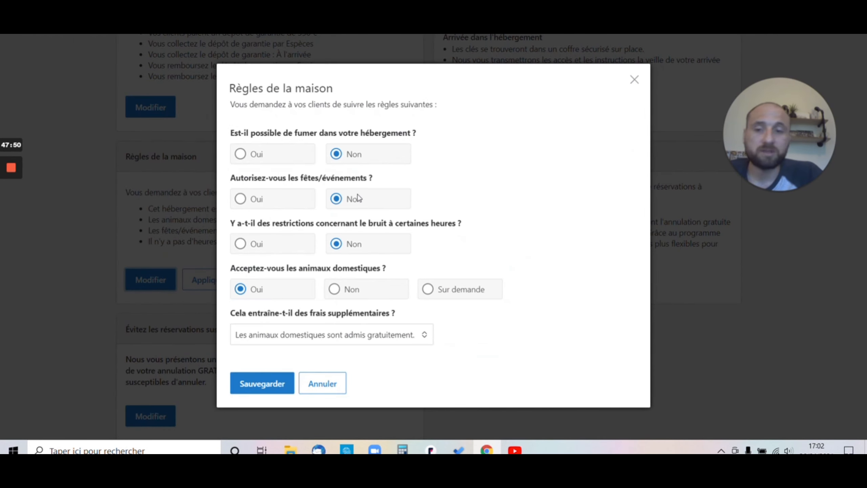
click(323, 384)
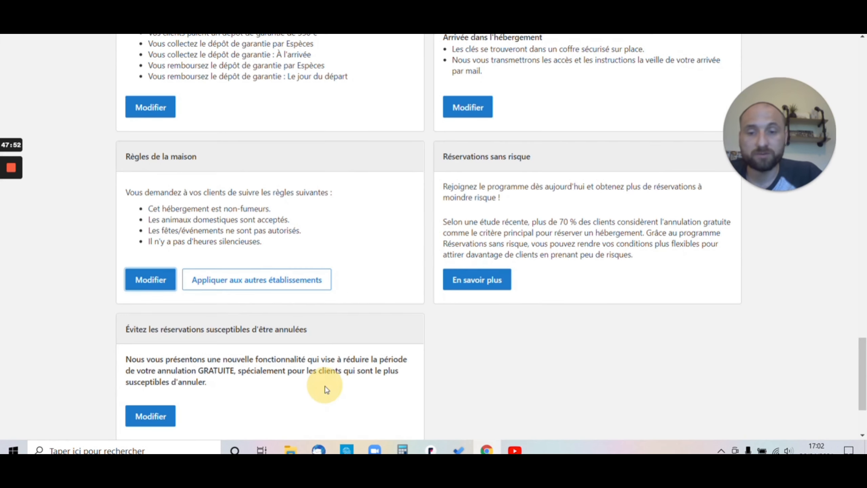
Examine the « Score de la page de l'établissement » checklist for actions still to complete
scroll(320, 310, down, 2)
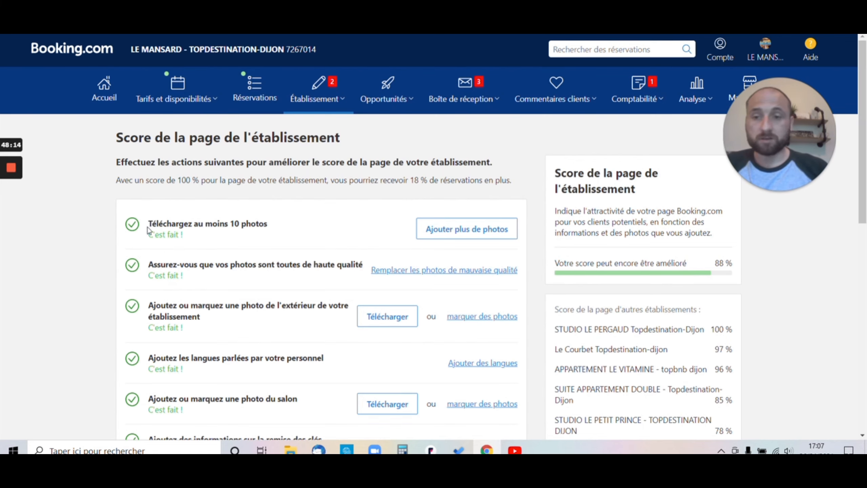
scroll(148, 231, down, 10)
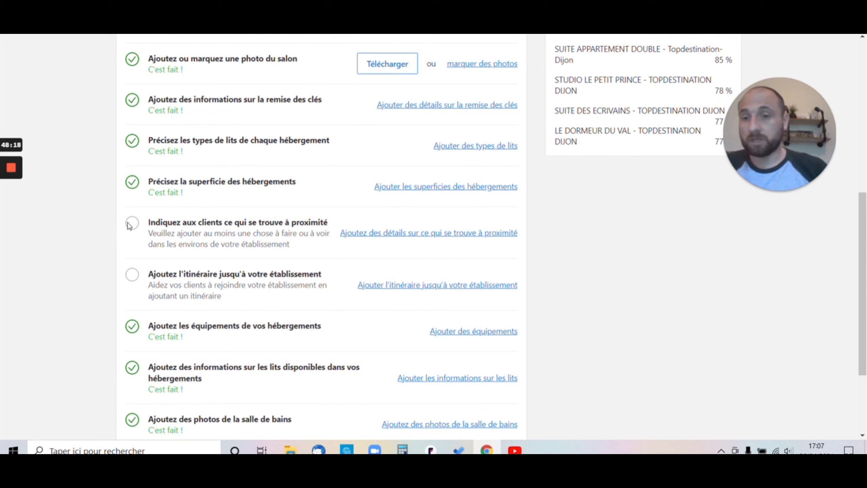
Examine the « Qu'est-ce qui se trouve à proximité ? » form, close it without adding entries, and look back over the page score checklist
drag(150, 222, 354, 229)
right_click(401, 241)
click(406, 242)
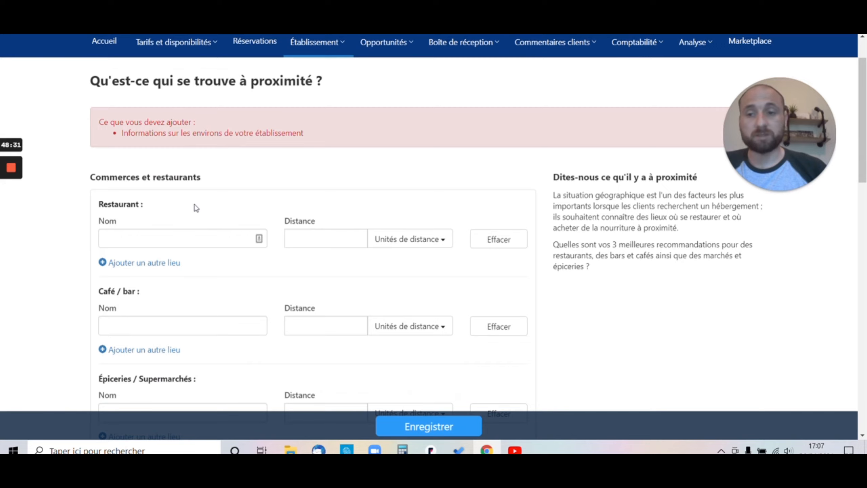
scroll(196, 208, down, 3)
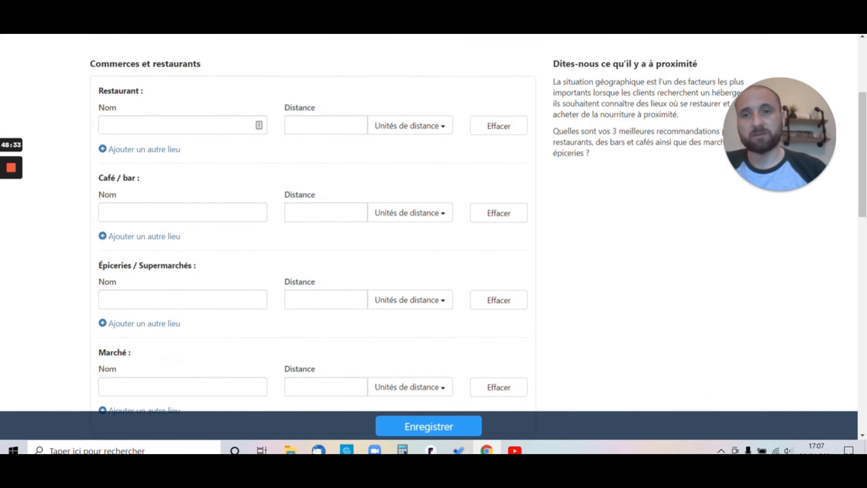
key(ctrl+w)
scroll(218, 149, down, 2)
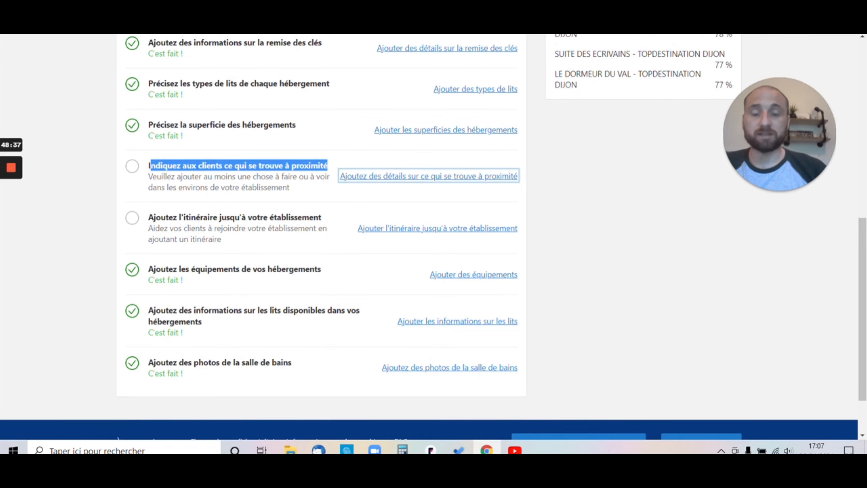
scroll(280, 213, up, 9)
scroll(155, 311, down, 5)
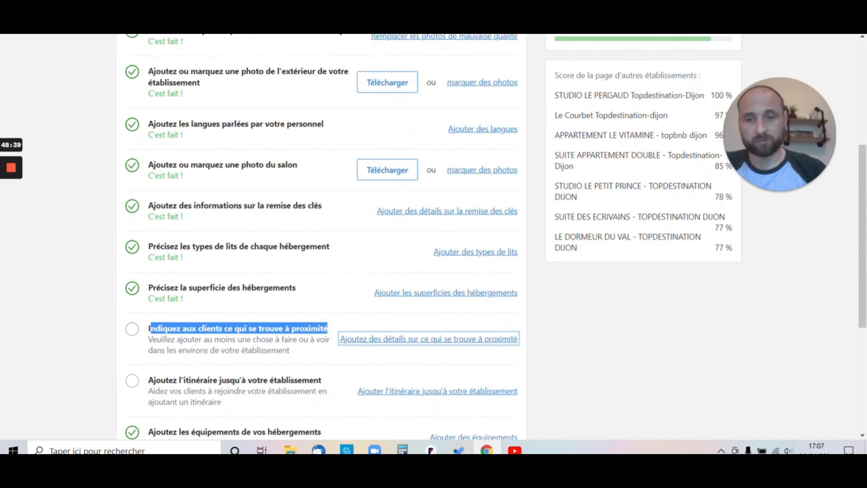
scroll(341, 272, up, 5)
scroll(657, 202, up, 2)
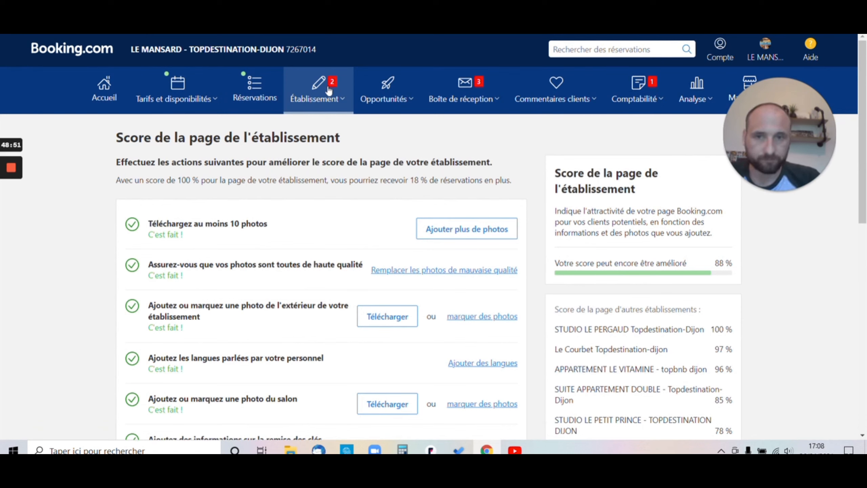
Review the Oui/Non answers across the « Équipements et services » sections
click(327, 102)
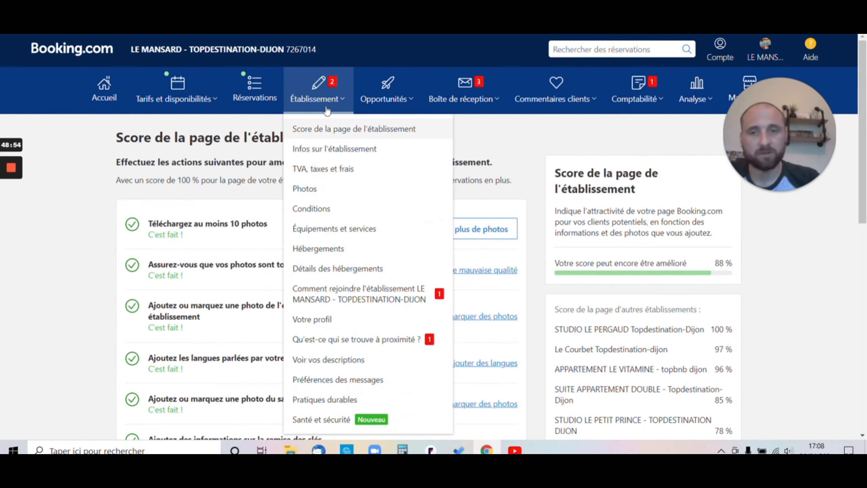
click(324, 232)
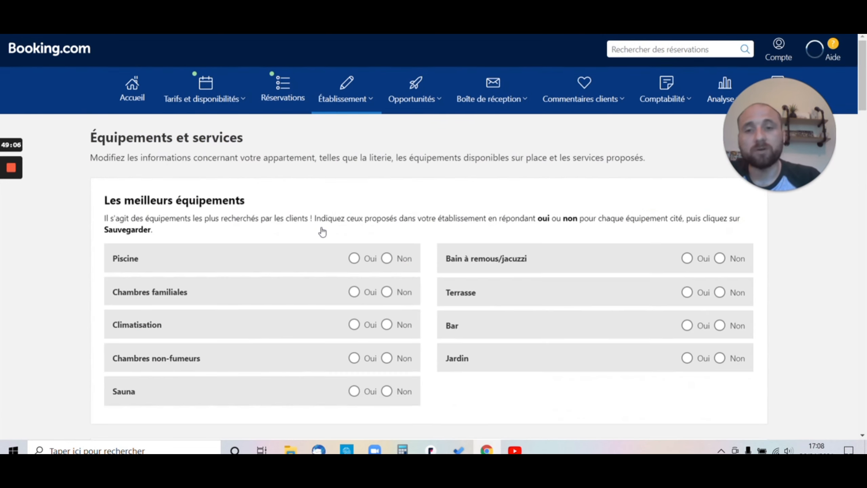
mouse_move(5, 190)
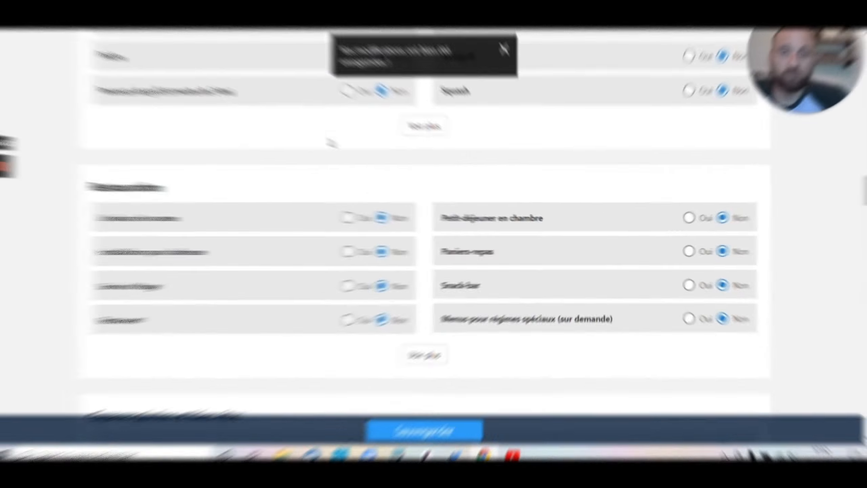
scroll(330, 152, down, 20)
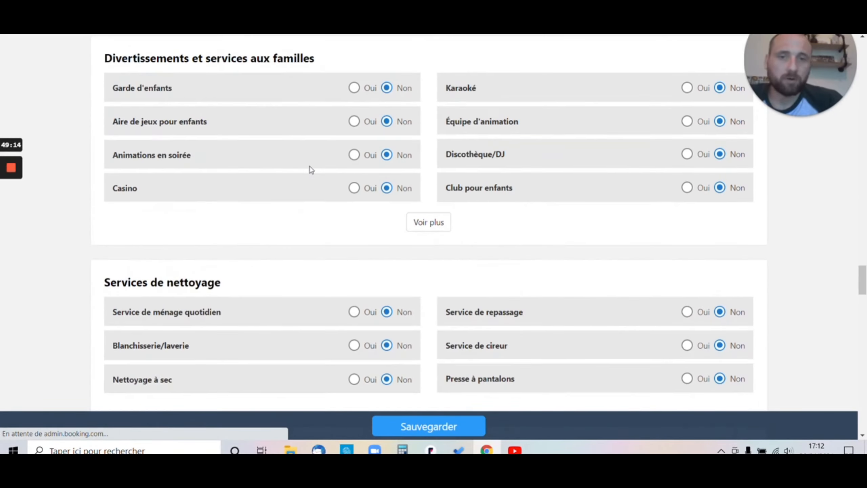
scroll(302, 165, up, 20)
scroll(329, 132, up, 20)
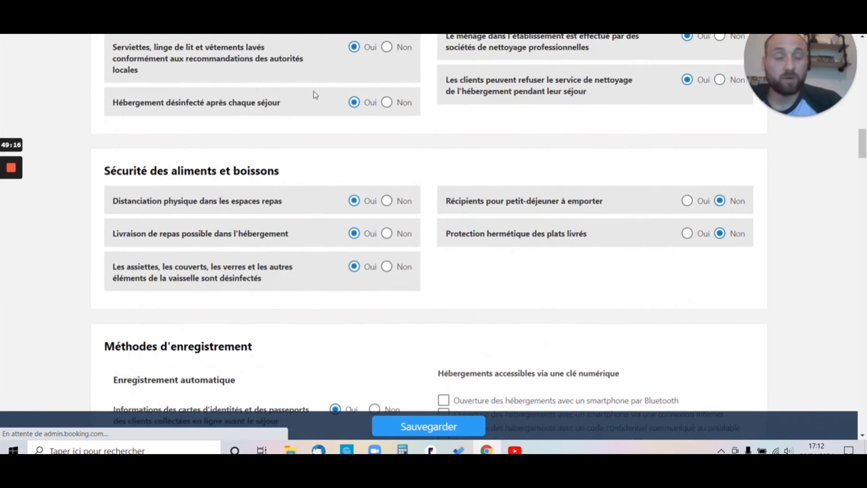
scroll(383, 340, up, 3)
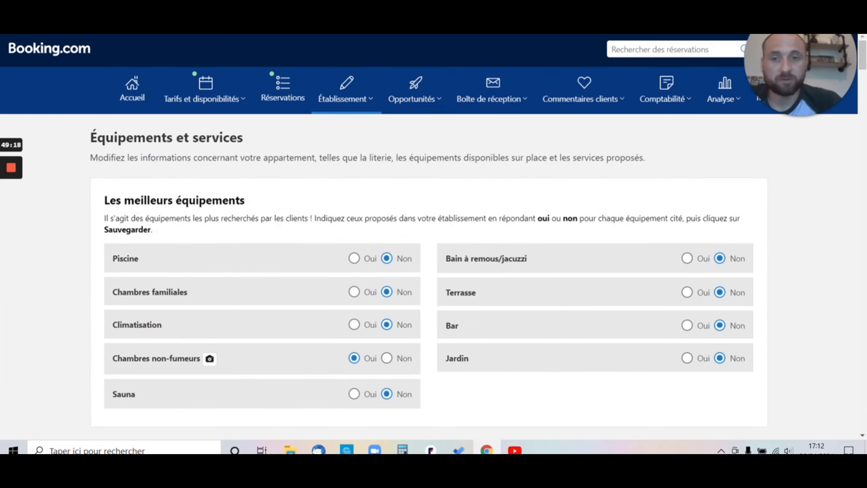
Open the Appartement 1 Chambre unit under « Hébergements » for editing
click(365, 107)
click(333, 99)
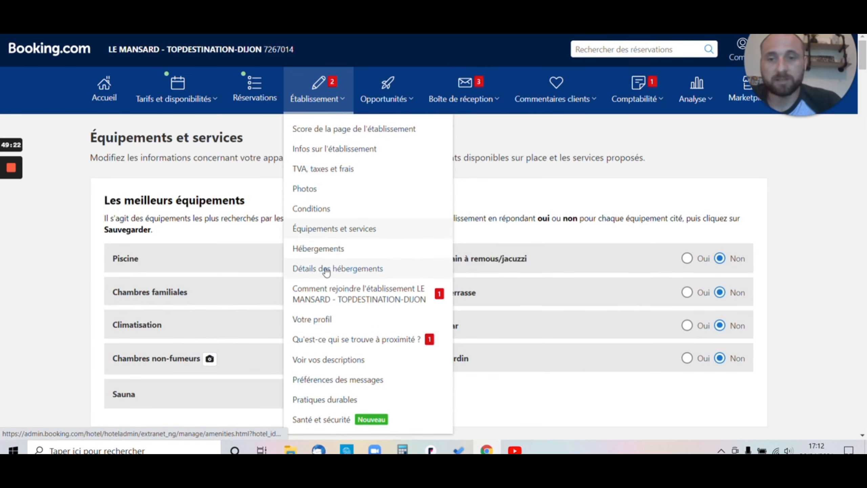
click(324, 250)
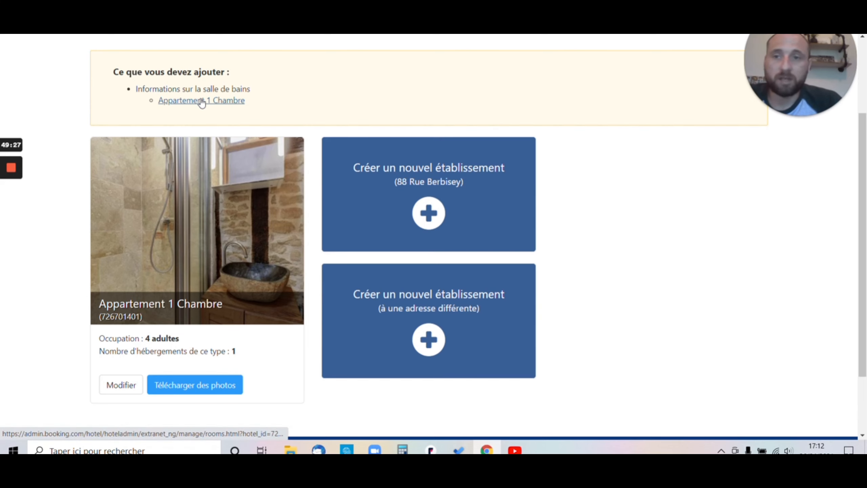
scroll(159, 181, down, 2)
click(122, 334)
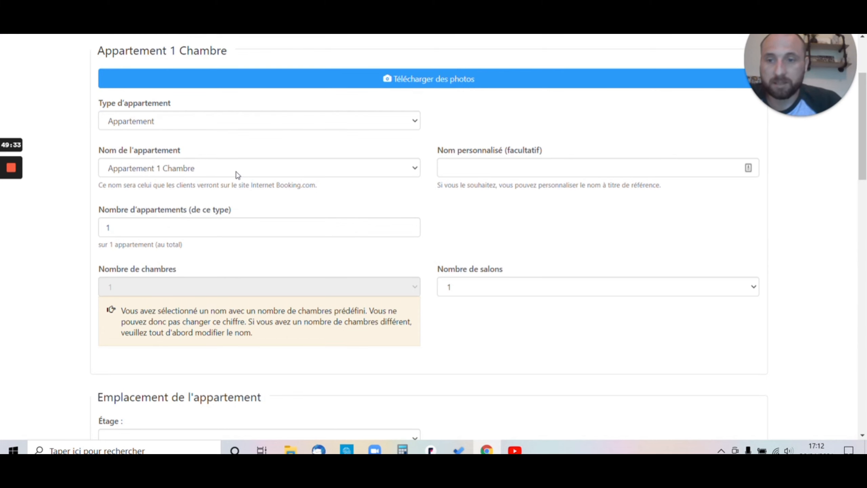
Set the apartment's floor to « Étage supérieur » and mark floor 2 as its location
scroll(238, 174, down, 2)
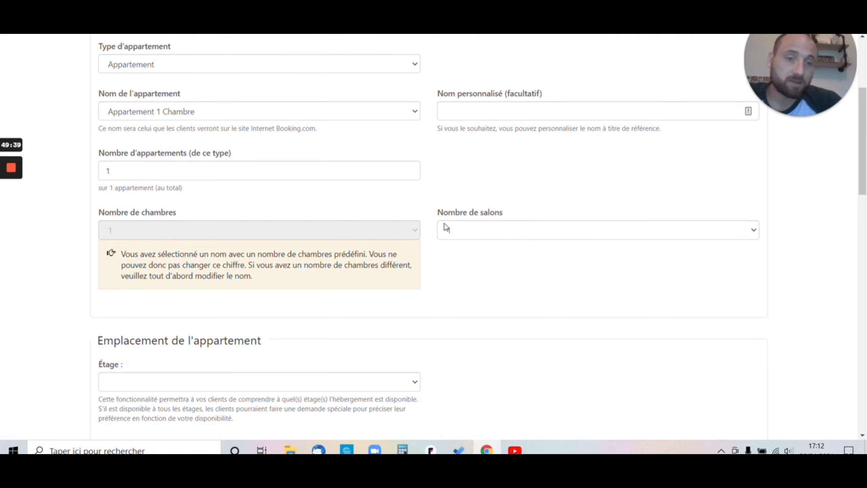
scroll(518, 222, down, 3)
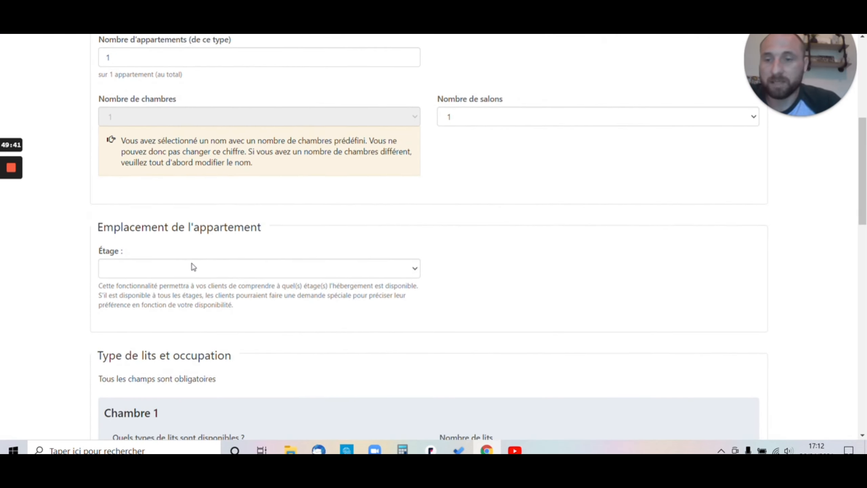
click(193, 267)
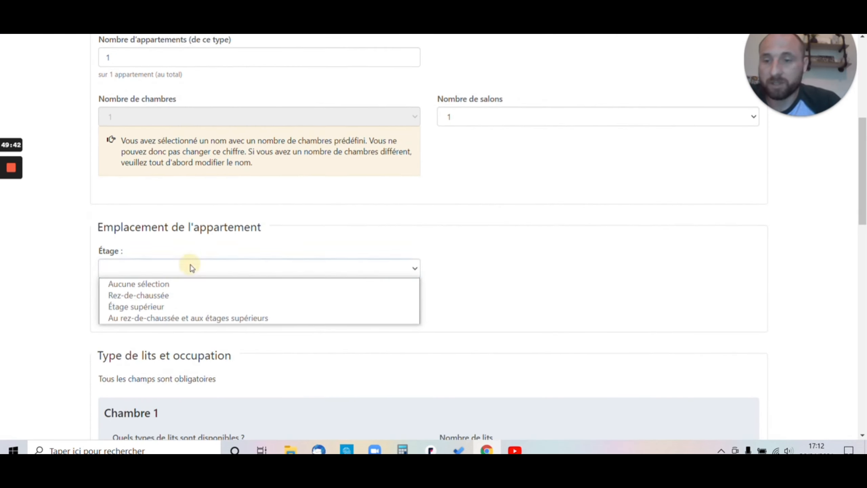
click(162, 305)
scroll(161, 300, down, 3)
click(215, 246)
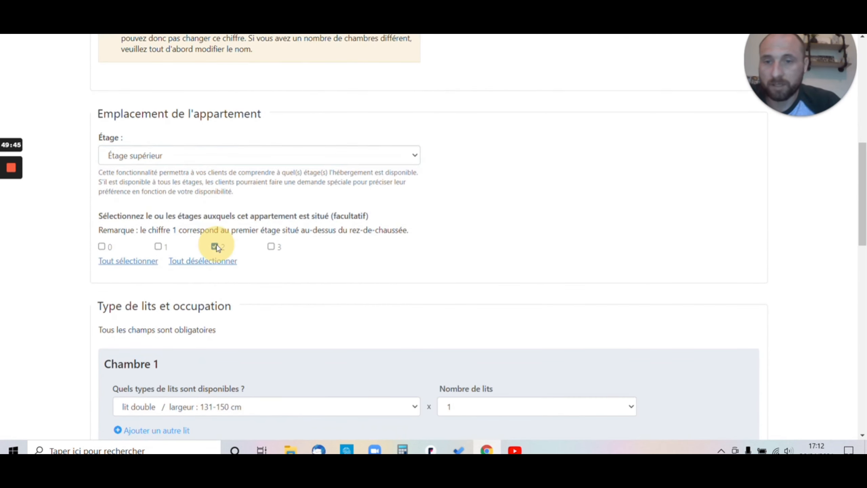
Check the bed types and occupancy, then configure Salle de bains 1 as private, located in the bedroom, and accessible from Chambre 1
scroll(217, 248, down, 5)
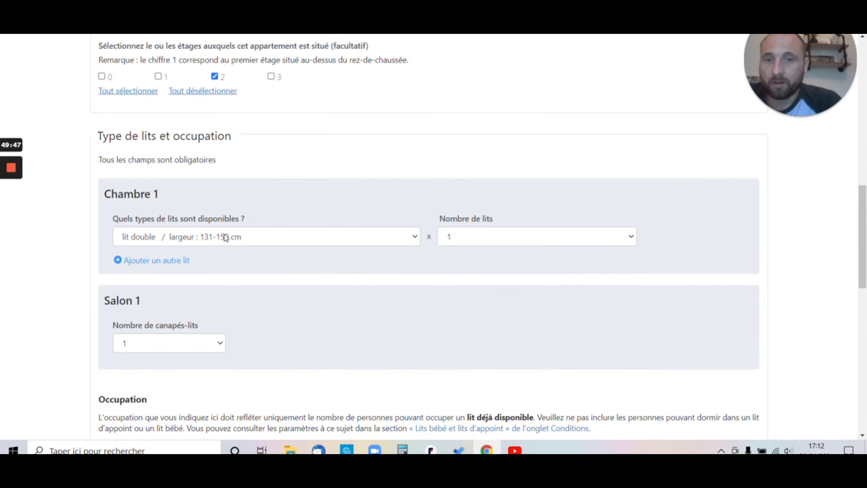
scroll(226, 237, down, 2)
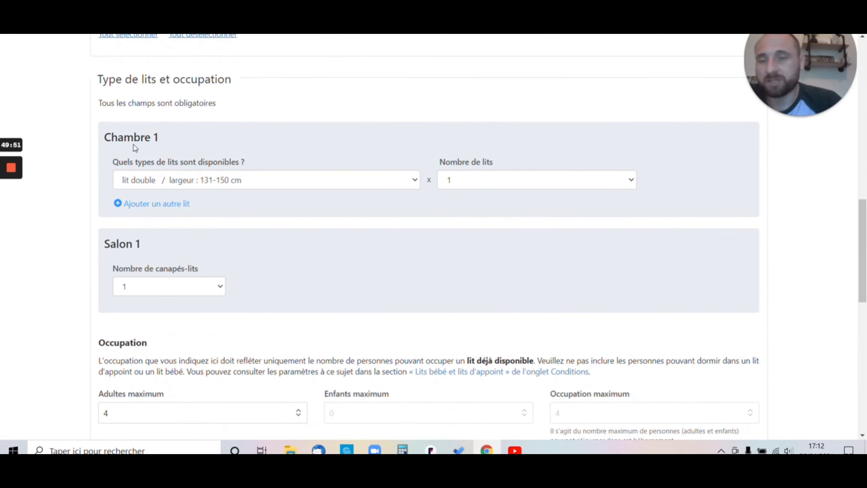
scroll(150, 193, down, 2)
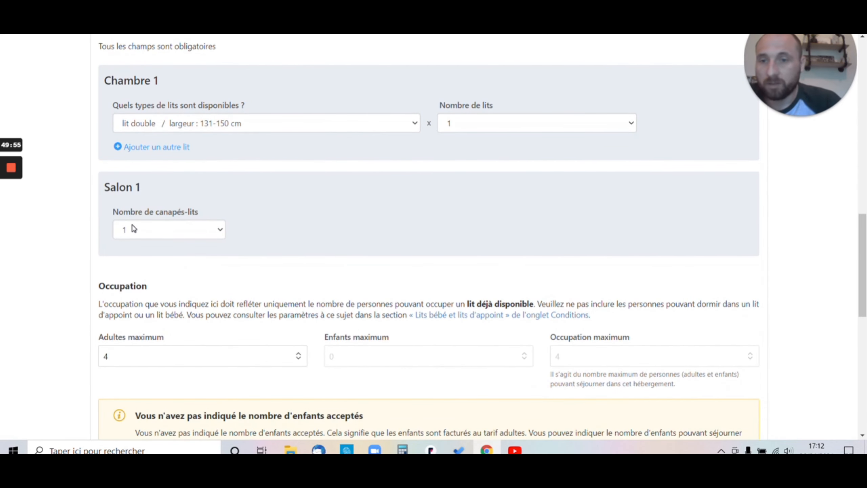
scroll(171, 234, down, 2)
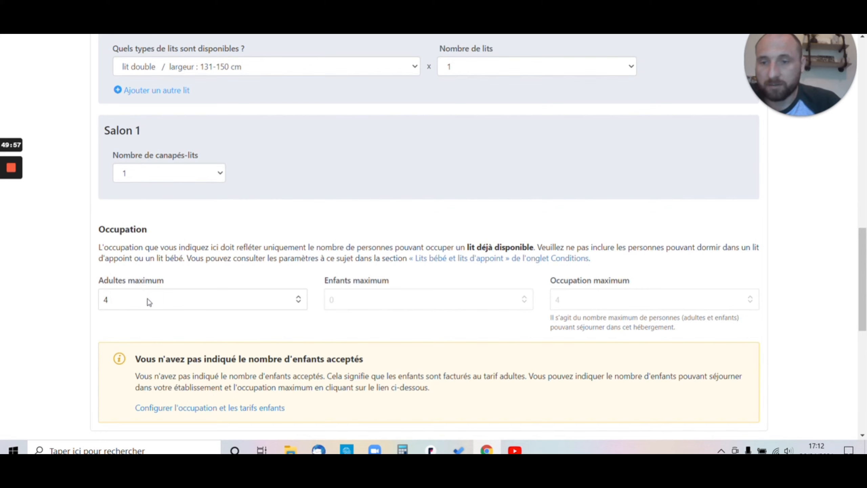
scroll(146, 300, down, 8)
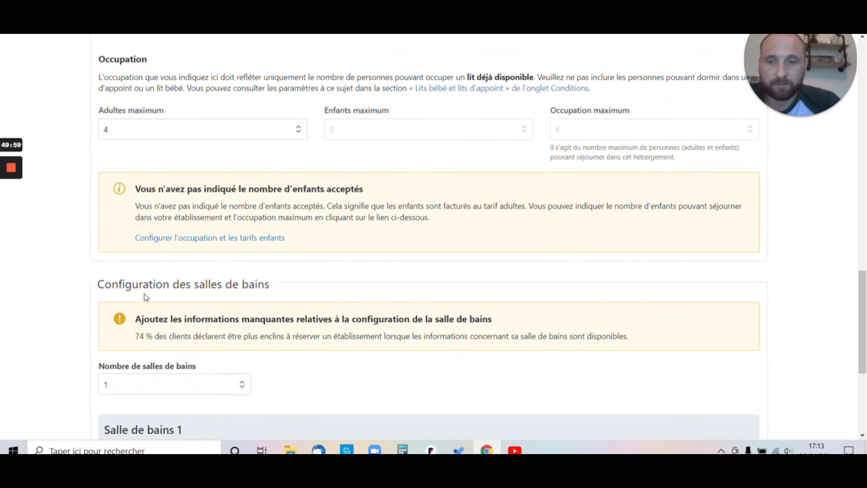
scroll(145, 292, down, 4)
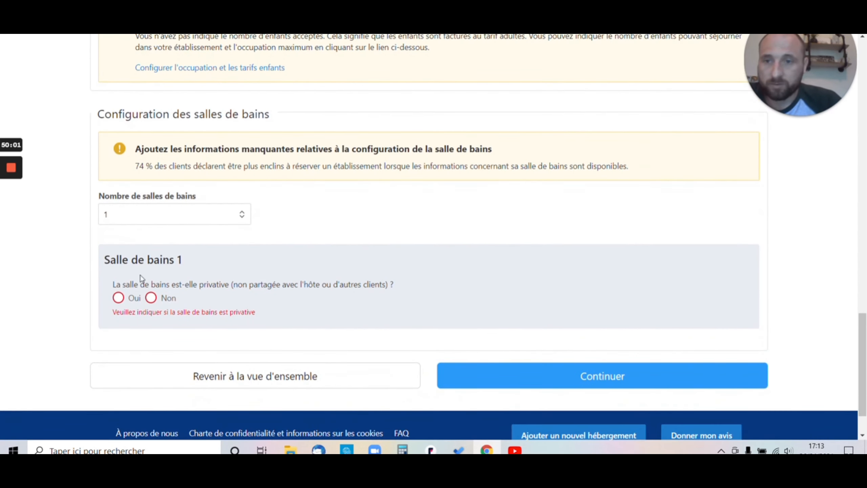
click(118, 297)
scroll(120, 294, down, 2)
click(118, 280)
scroll(120, 277, down, 2)
click(140, 268)
click(154, 295)
scroll(157, 290, up, 4)
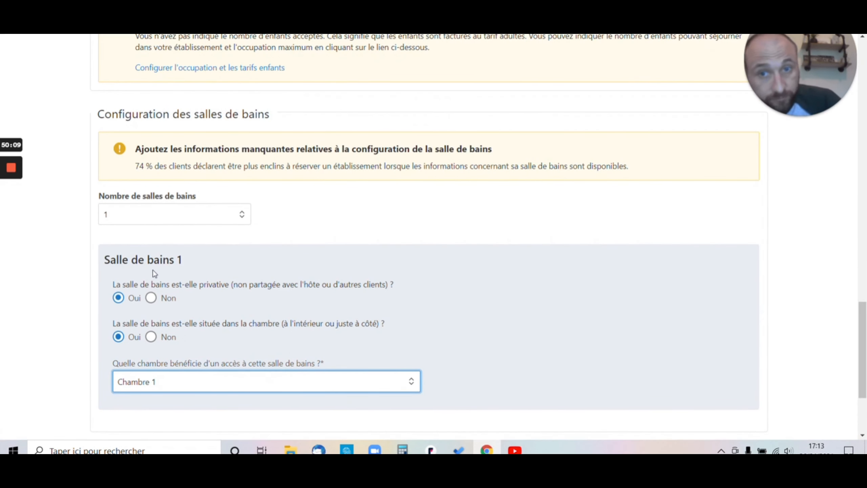
Read the notice about missing bathroom information and submit the apartment's settings
drag(135, 166, 665, 170)
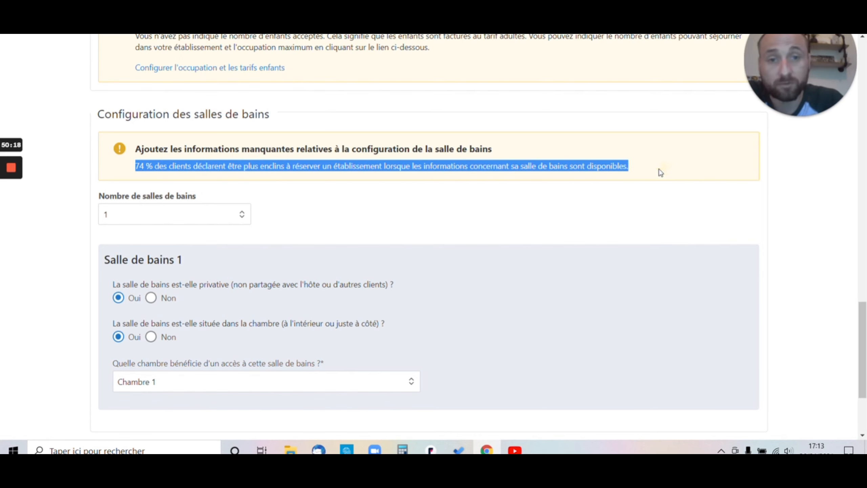
click(40, 249)
scroll(342, 273, down, 3)
click(619, 322)
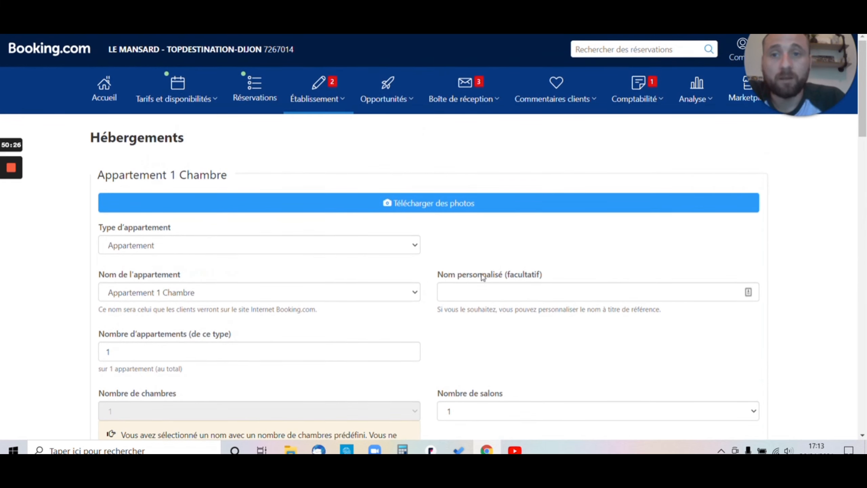
Open « Détails des hébergements » and review the apartment's surface area and Oui/Non room equipment answers
click(323, 107)
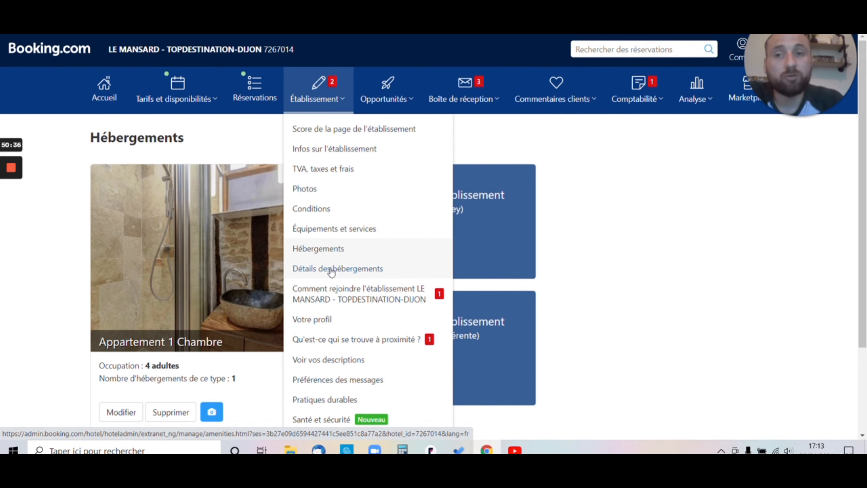
click(331, 268)
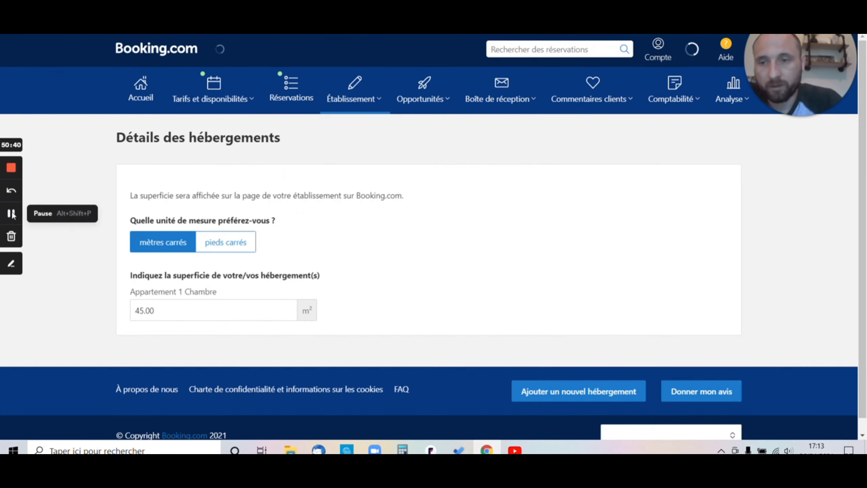
click(13, 206)
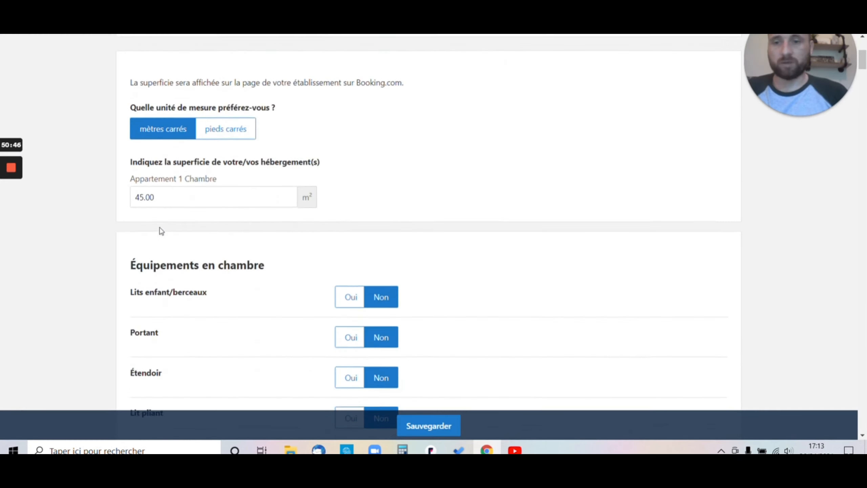
scroll(171, 212, down, 2)
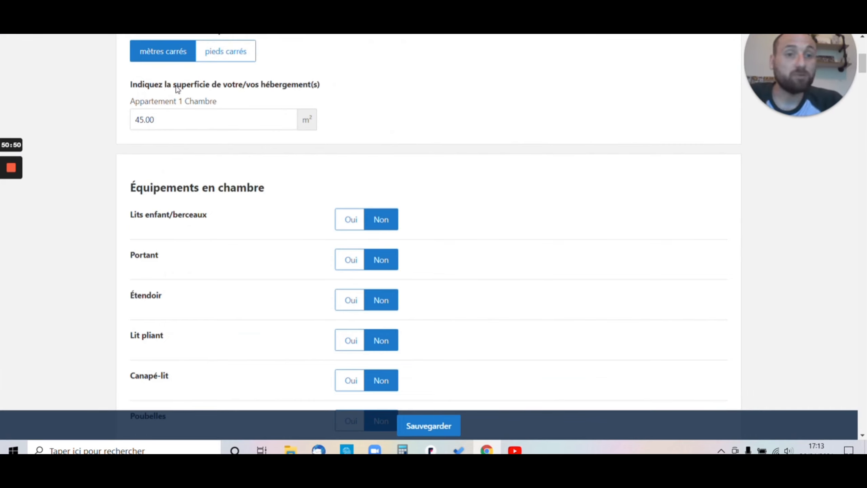
scroll(348, 239, down, 15)
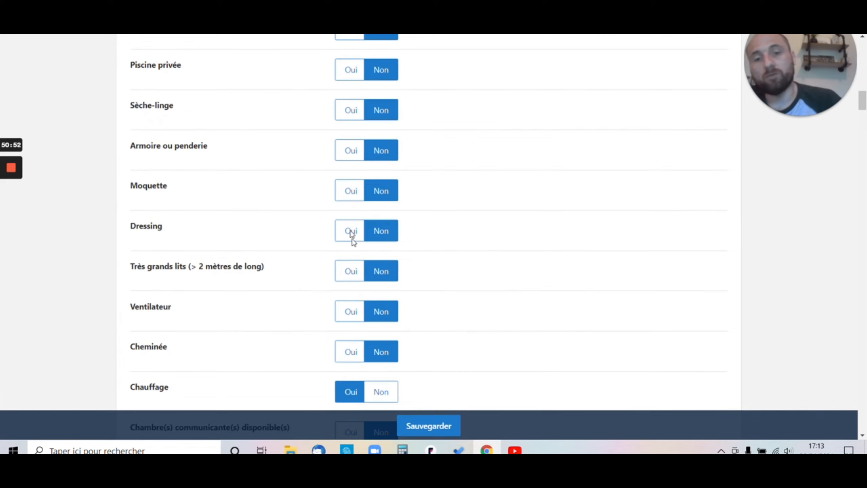
scroll(347, 184, up, 15)
scroll(348, 171, down, 7)
scroll(348, 171, up, 4)
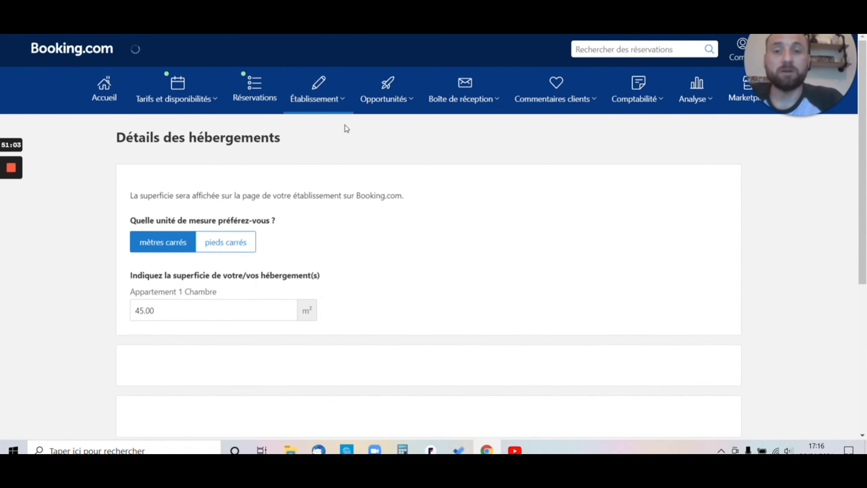
scroll(345, 107, down, 18)
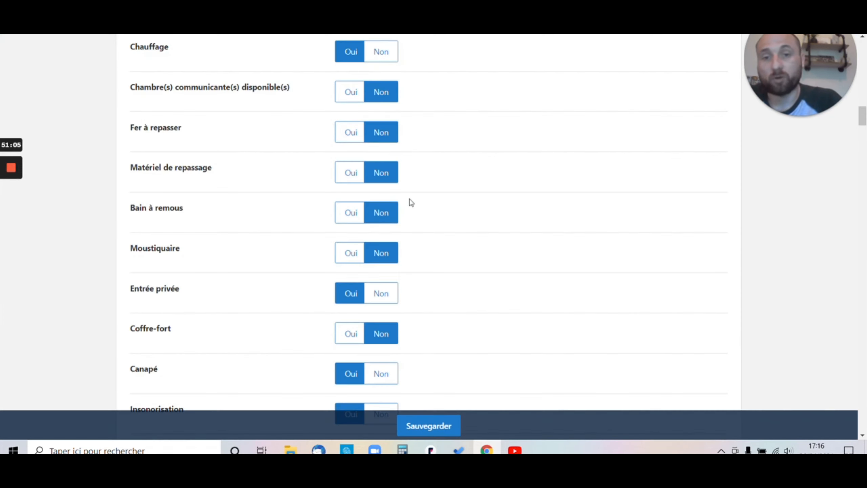
scroll(410, 202, up, 18)
scroll(414, 195, up, 4)
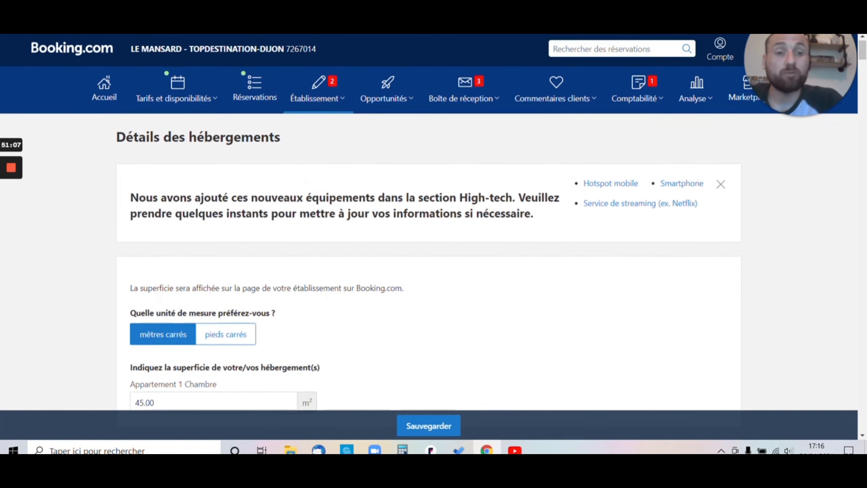
Open the « Votre profil » page of the establishment
click(315, 99)
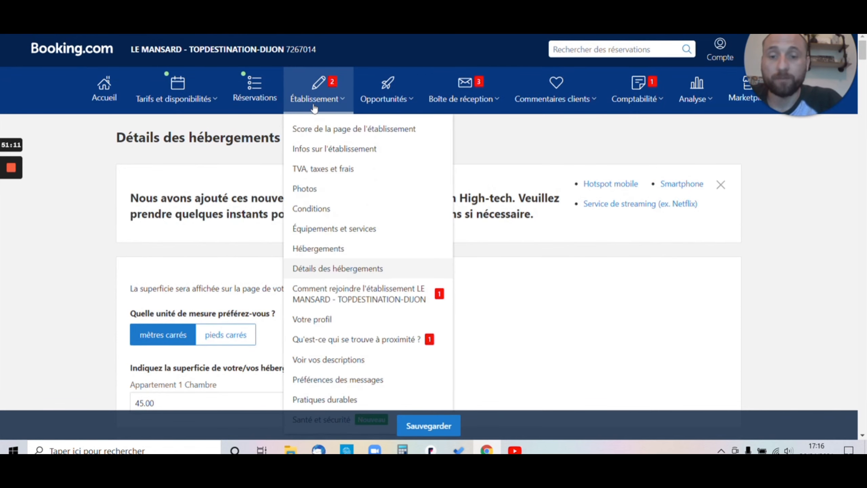
scroll(324, 239, down, 3)
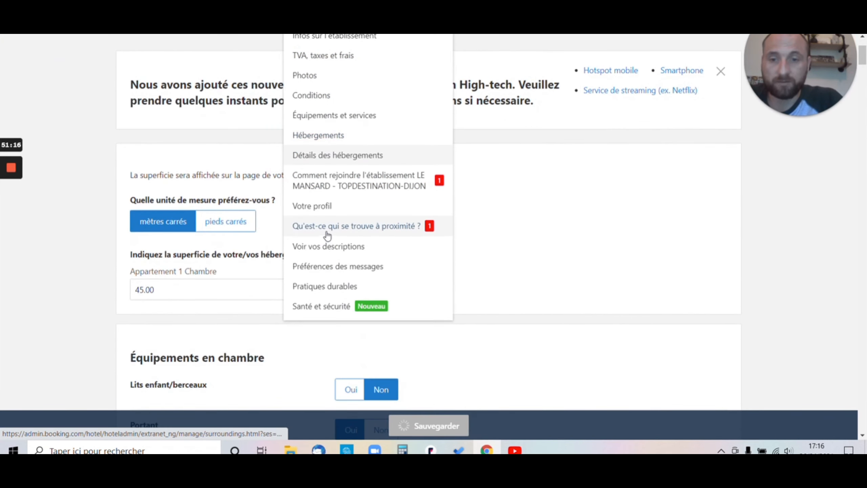
click(316, 213)
mouse_move(15, 167)
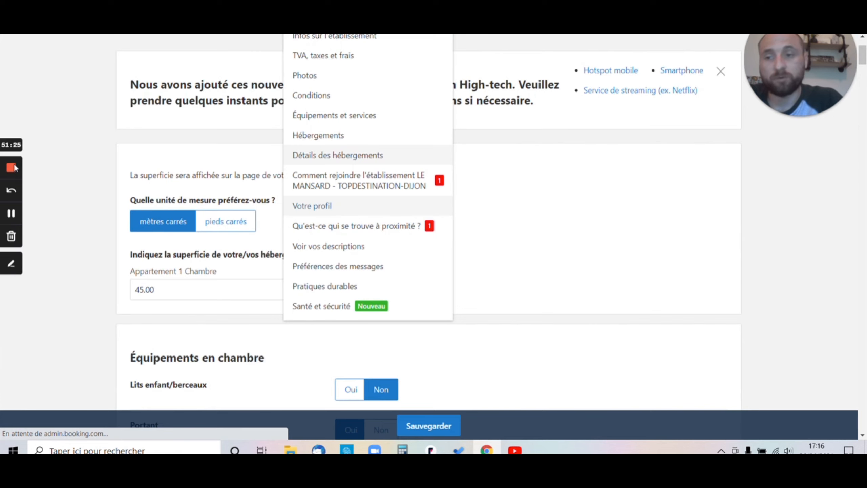
click(12, 213)
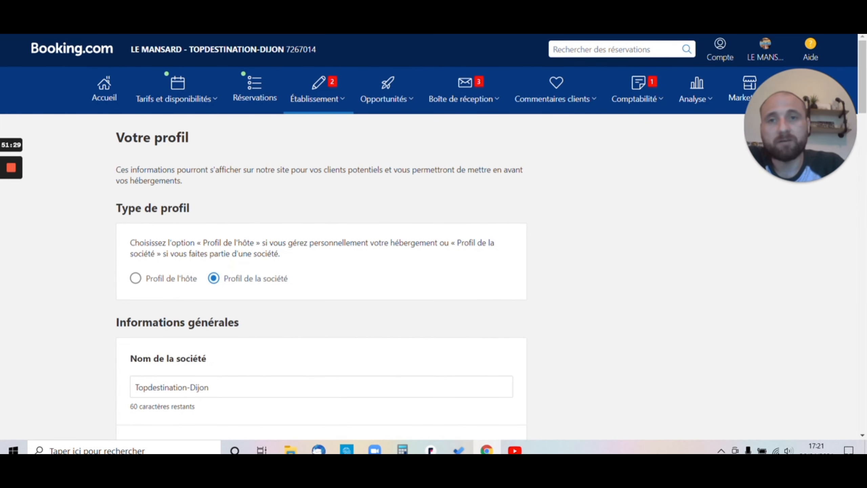
Review the « Informations sur l'hôte » section of the public listing, covering managed properties, experience, review score and neighbourhood text, and return to the profile page
click(328, 34)
scroll(270, 203, down, 11)
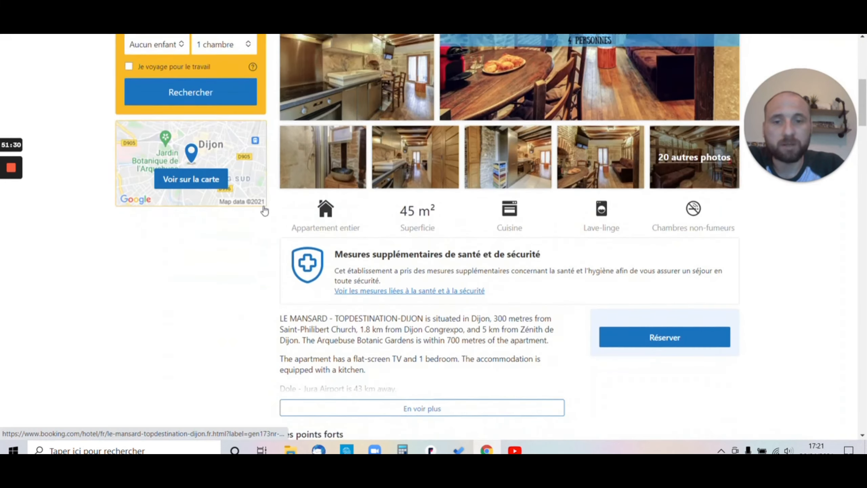
scroll(268, 196, down, 15)
scroll(267, 195, up, 5)
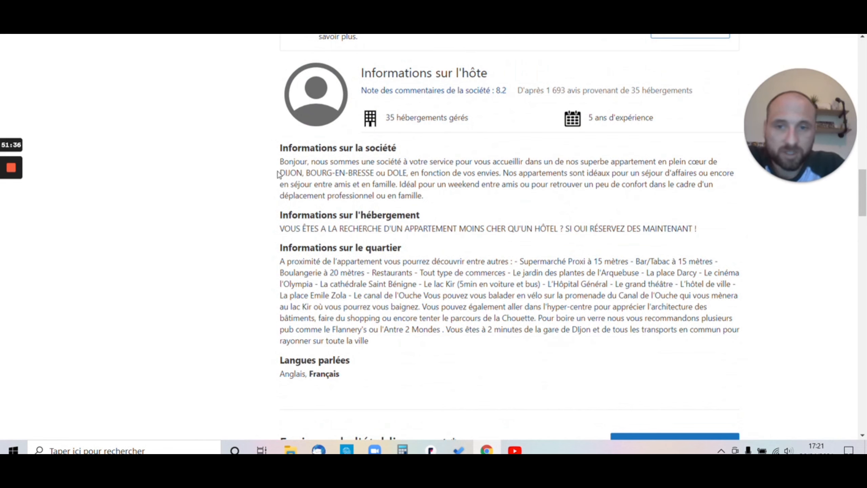
drag(278, 174, 436, 306)
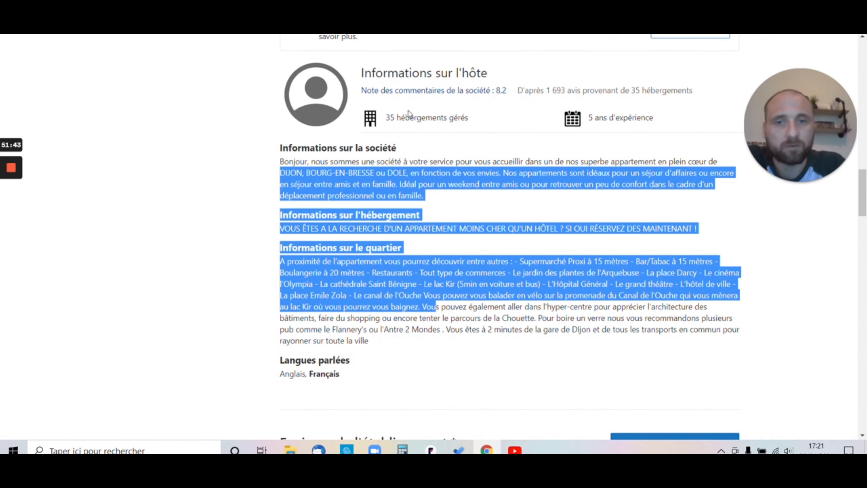
drag(385, 117, 500, 120)
click(501, 120)
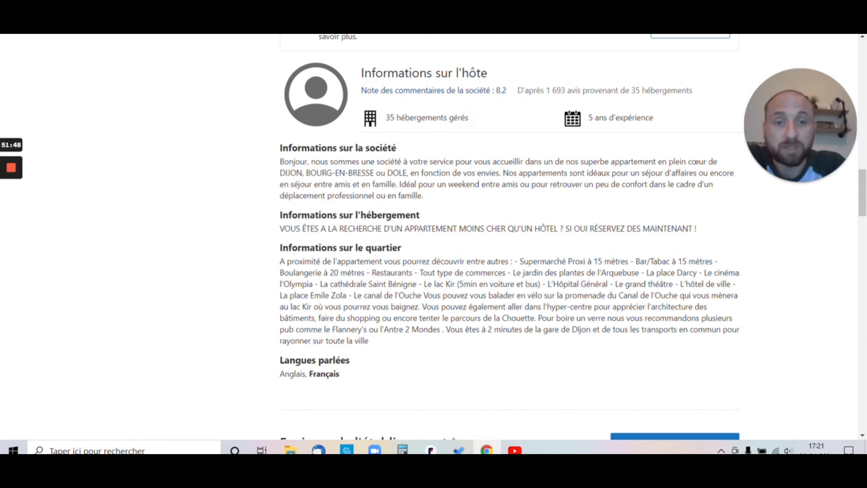
drag(662, 116, 592, 117)
drag(545, 92, 662, 83)
click(515, 108)
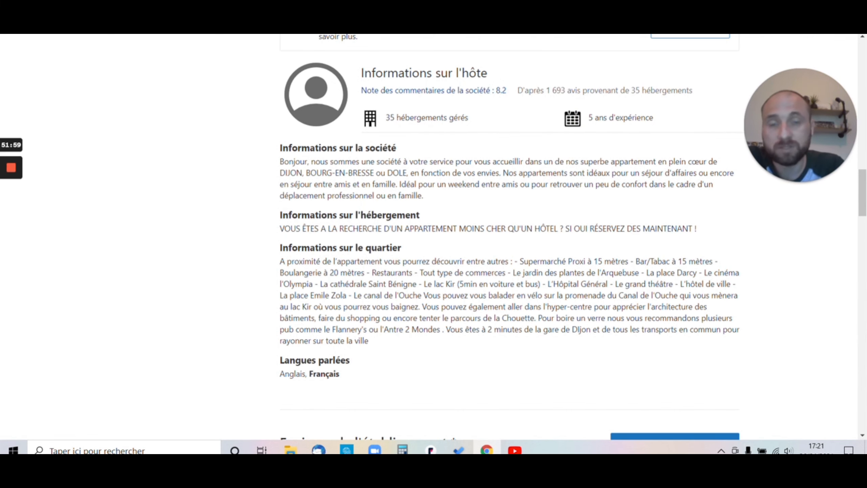
scroll(392, 201, up, 15)
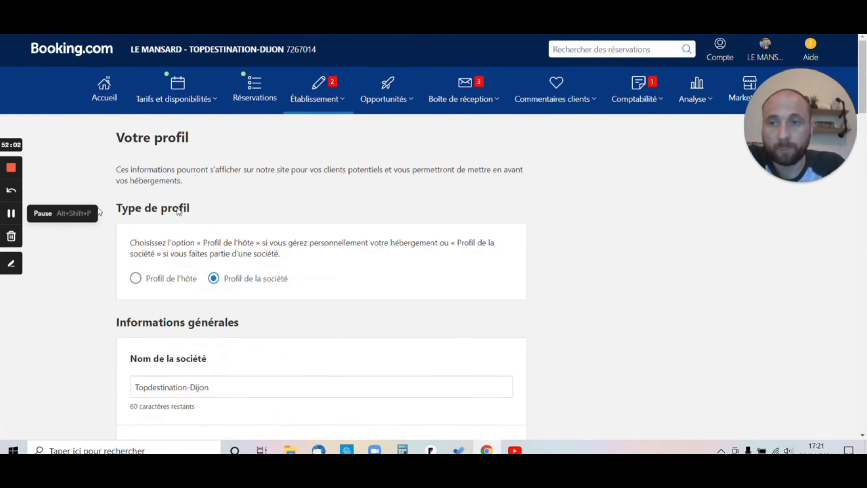
Open « Informations sur la TVA », answer Non to having a registered VAT number, and choose « Autre (veuillez préciser) » as the reason
click(659, 108)
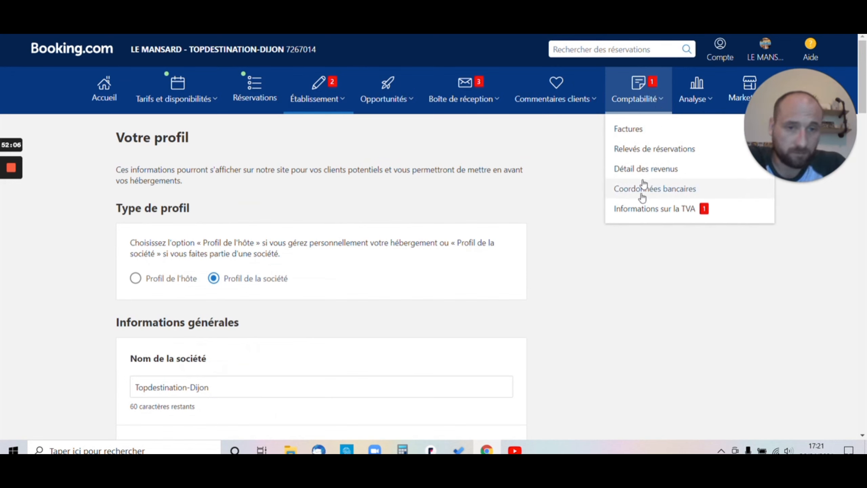
click(648, 211)
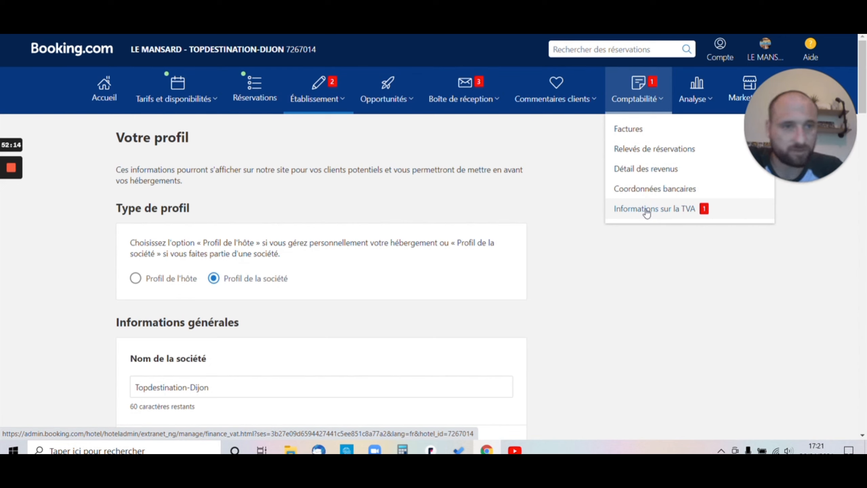
click(646, 211)
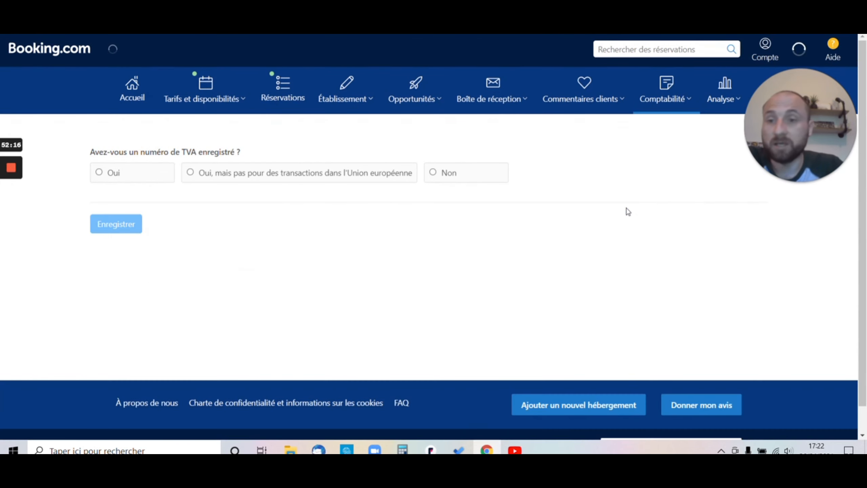
click(438, 173)
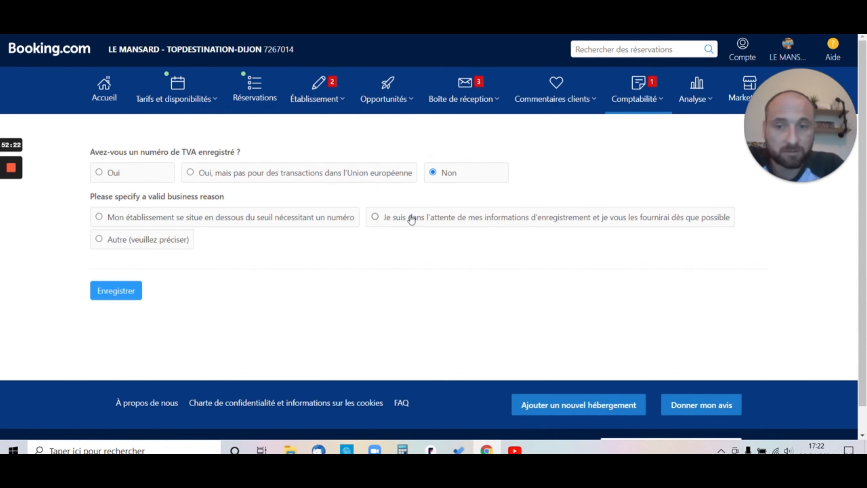
click(102, 241)
Enter « Activité non assujettie à la tva » as the reason and save the VAT information
click(141, 279)
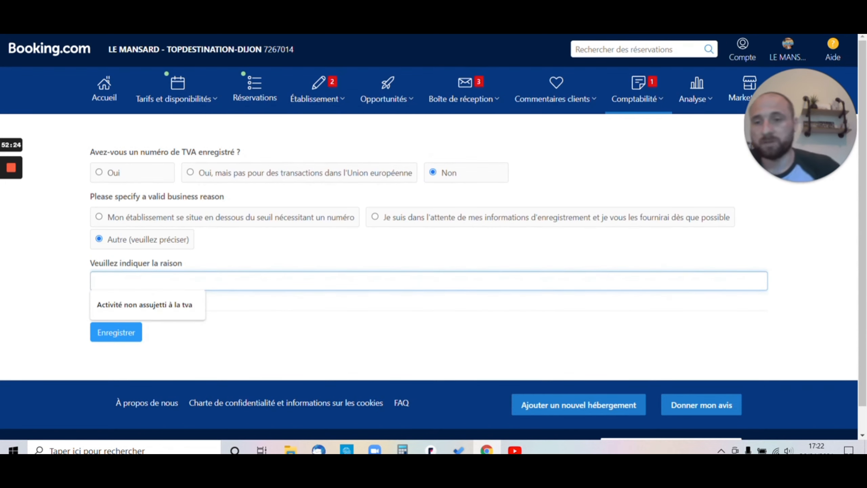
click(139, 302)
click(170, 281)
text(e)
key(BackSpace)
key(Right)
text(e)
click(116, 332)
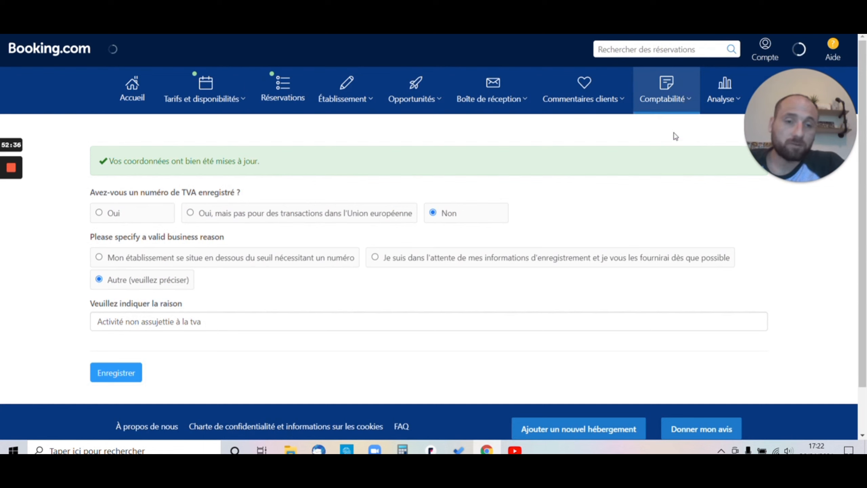
click(654, 95)
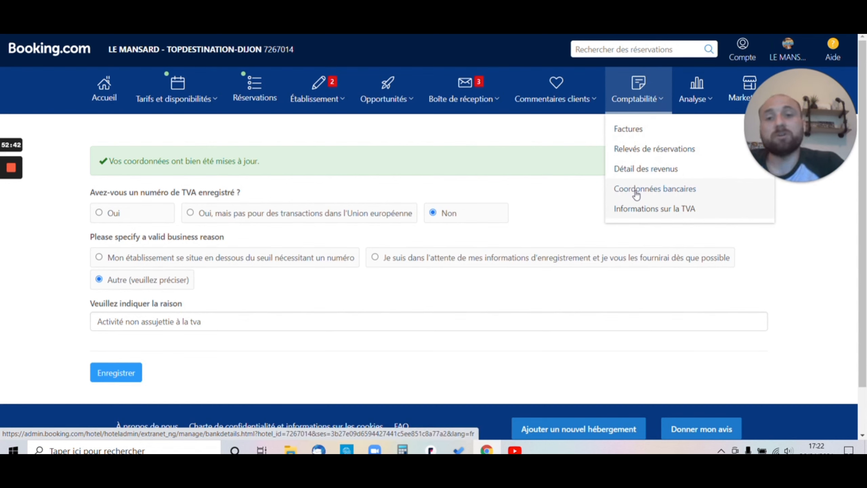
click(318, 92)
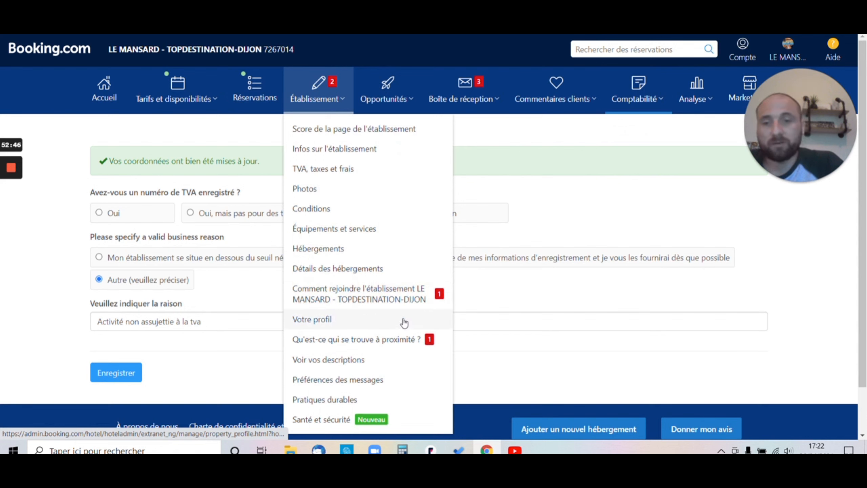
Go to the extranet home page and open the public Booking.com page of LE MANSARD - TOPDESTINATION-DIJON
click(104, 90)
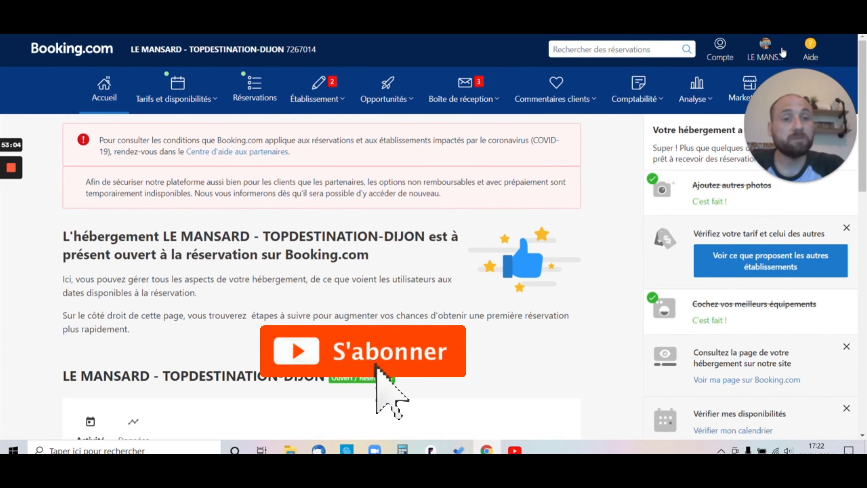
click(766, 53)
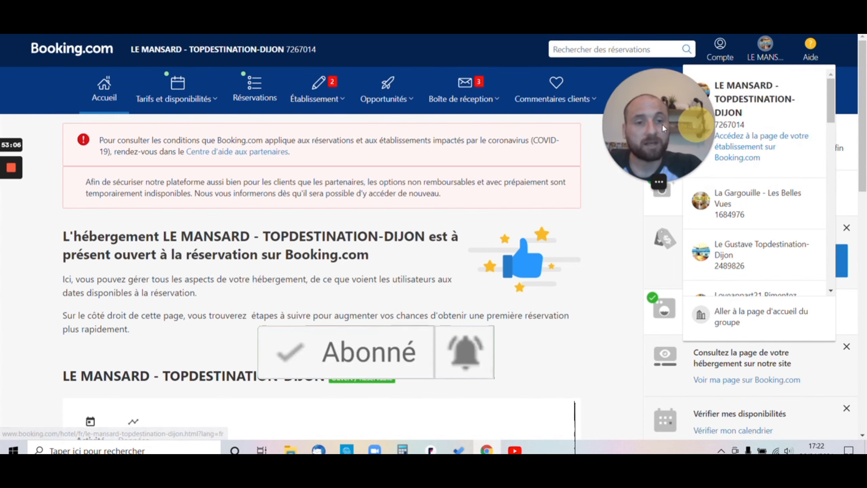
click(770, 147)
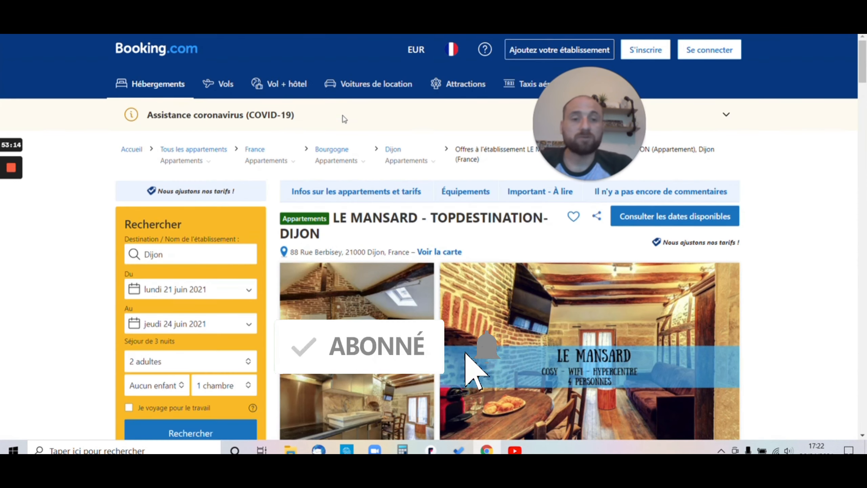
Expand and review the full property description on the public listing, and return to the extranet home page
scroll(336, 143, down, 5)
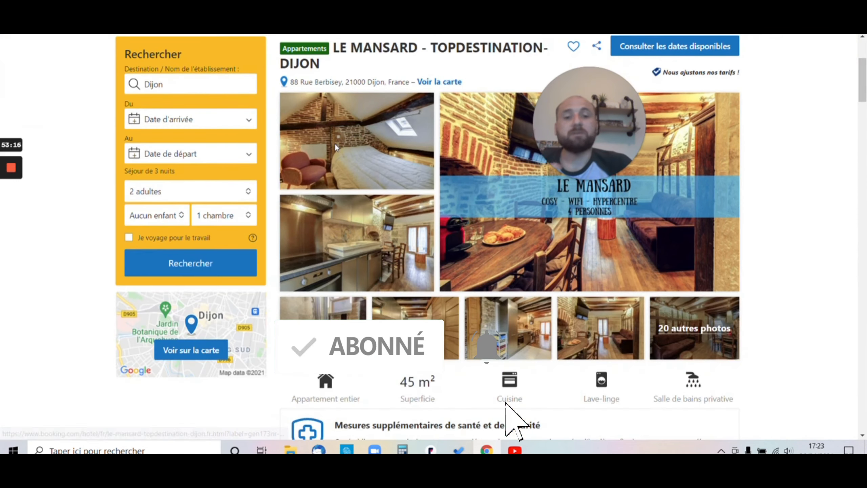
scroll(335, 145, down, 10)
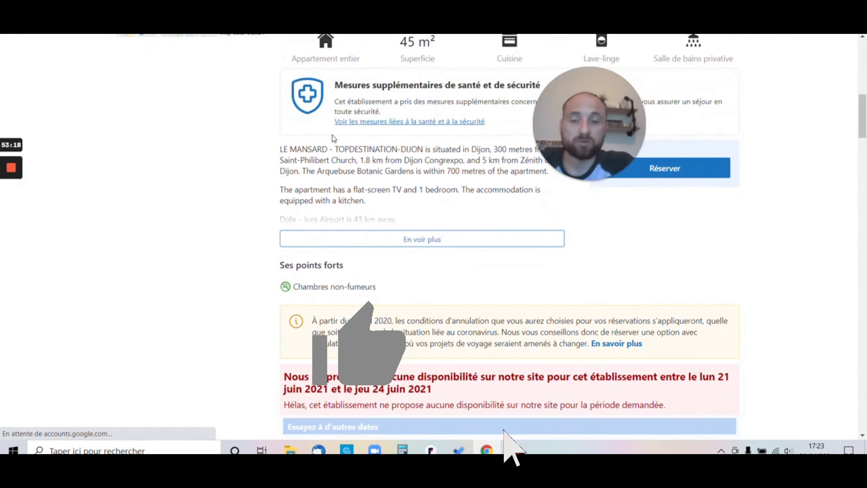
click(356, 241)
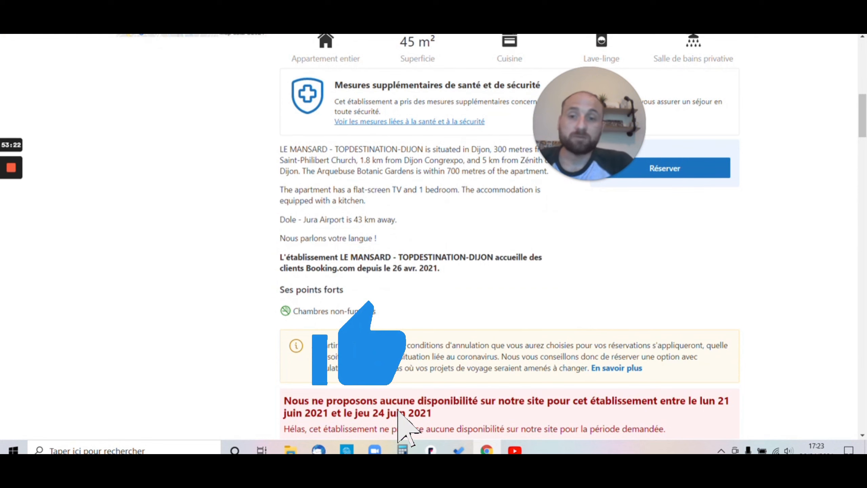
drag(277, 151, 300, 154)
click(300, 154)
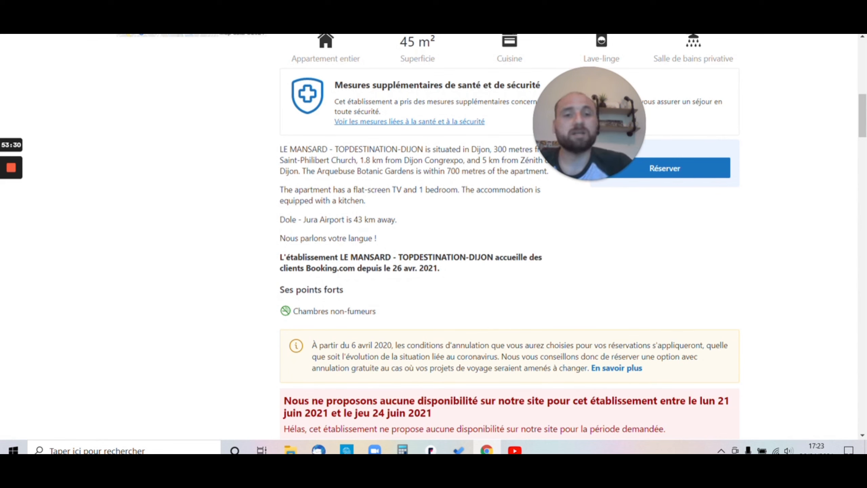
drag(281, 149, 300, 160)
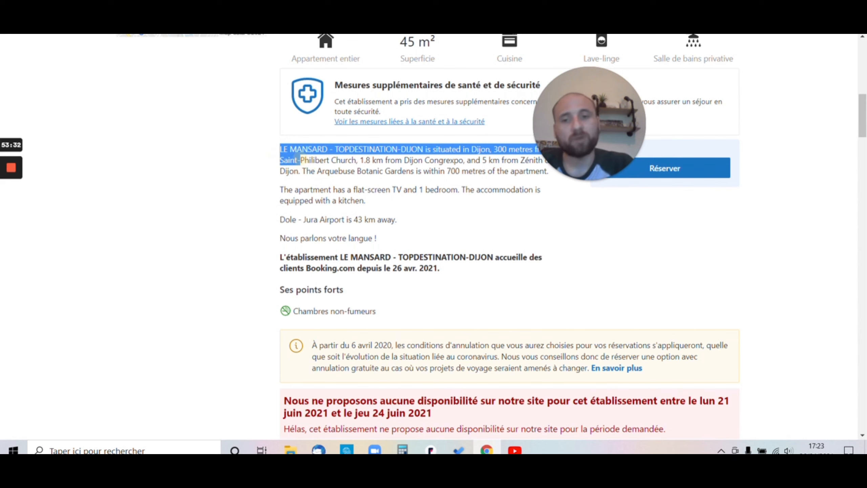
click(357, 203)
drag(407, 241, 280, 149)
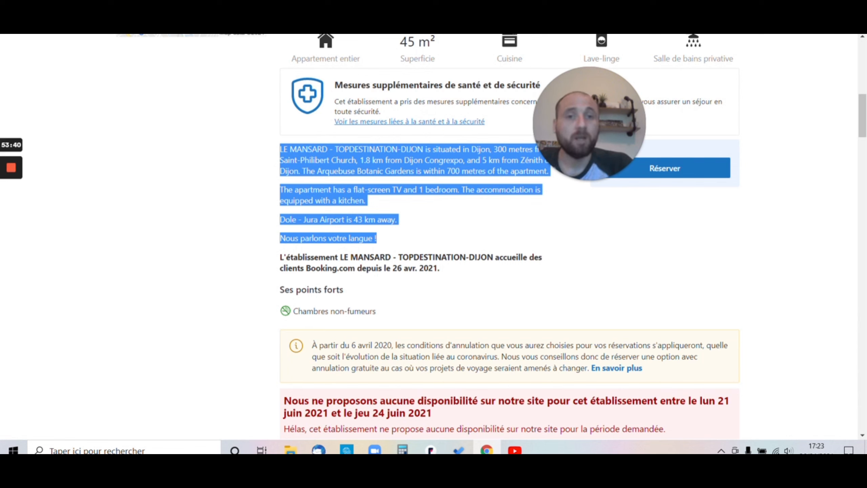
key(ctrl+shift+Tab)
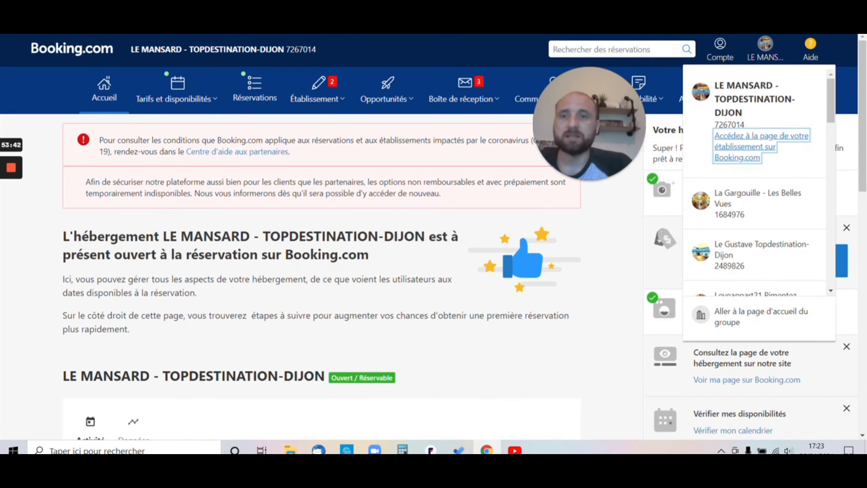
click(23, 228)
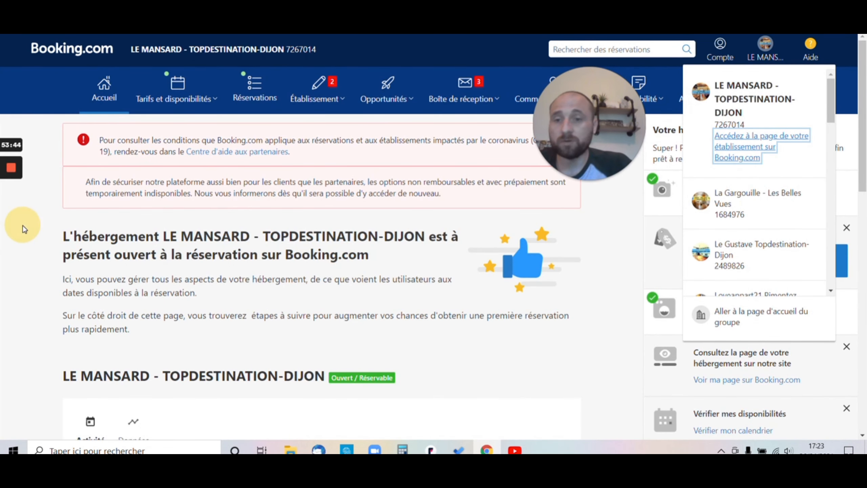